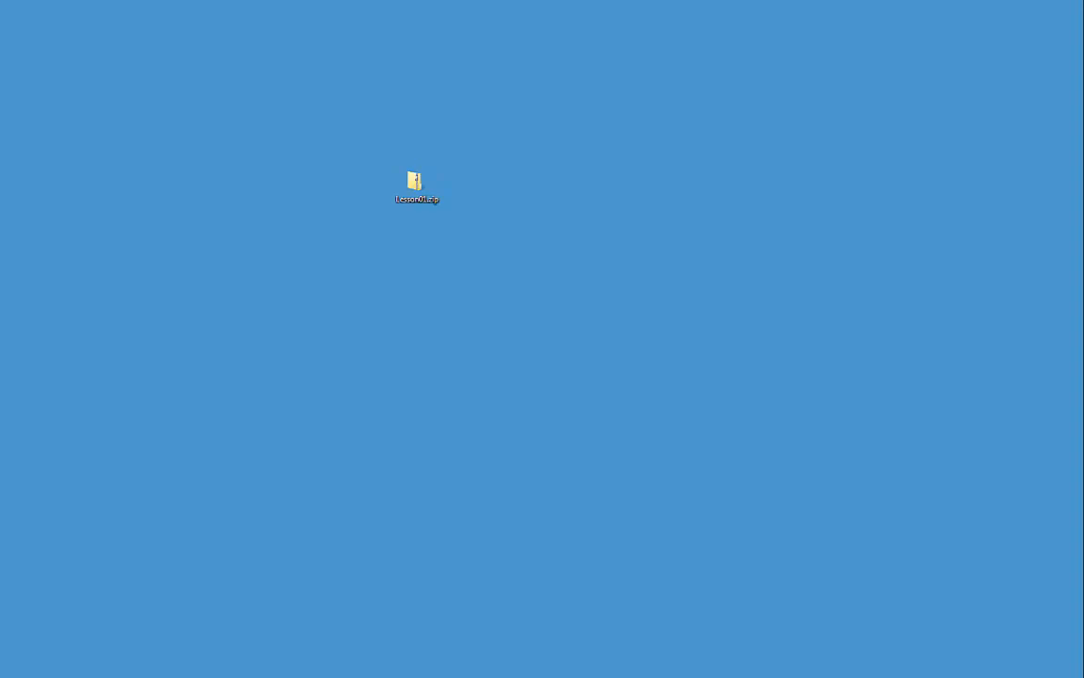
- Create a folder named "Adobe Creative Cloud" in Documents and open it, keeping Lesson01.zip on the desktop accessible
{"action": "left_click_drag", "start_coordinate": [2, 142], "coordinate": [439, 235]}
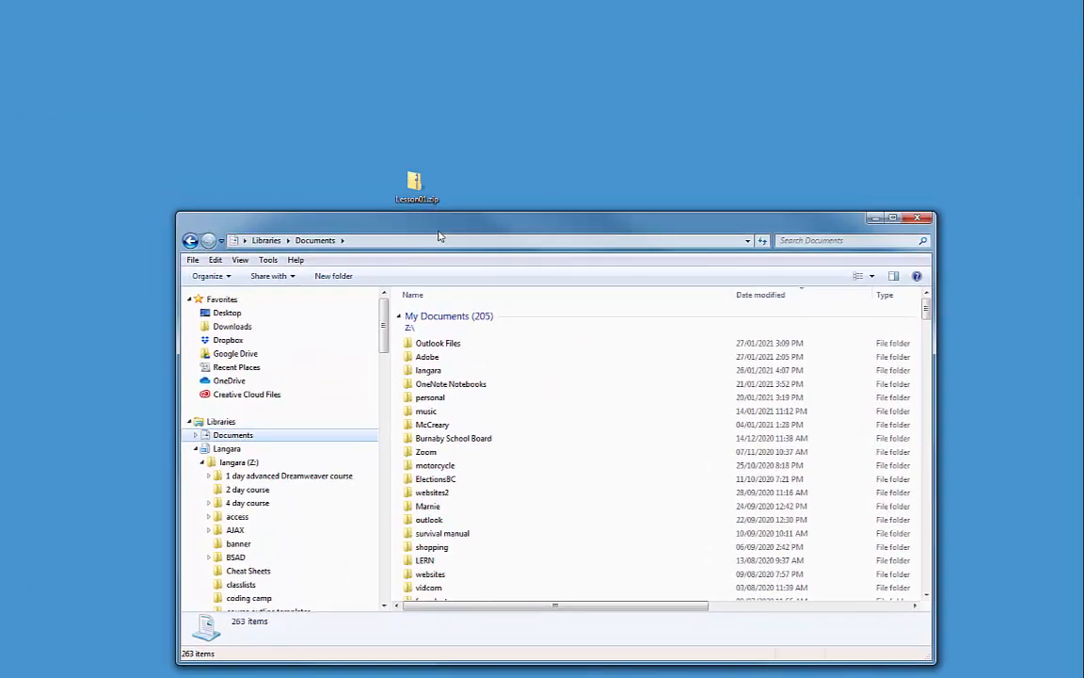
{"action": "left_click_drag", "start_coordinate": [414, 184], "coordinate": [367, 132]}
{"action": "left_click_drag", "start_coordinate": [536, 230], "coordinate": [519, 203]}
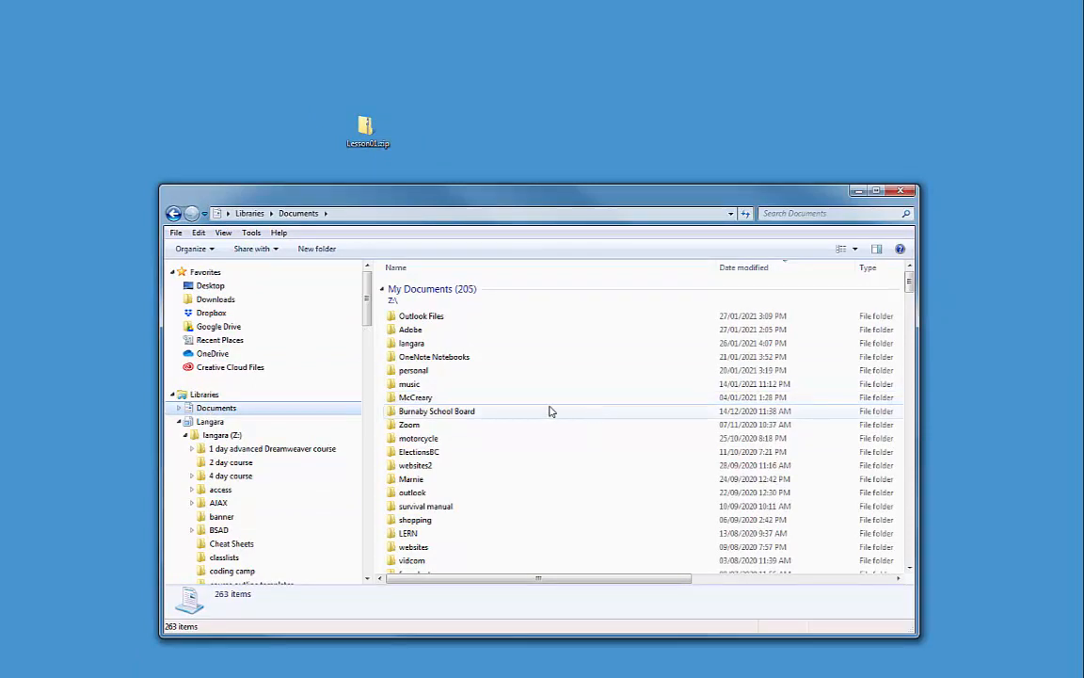
{"action": "left_click", "coordinate": [316, 249]}
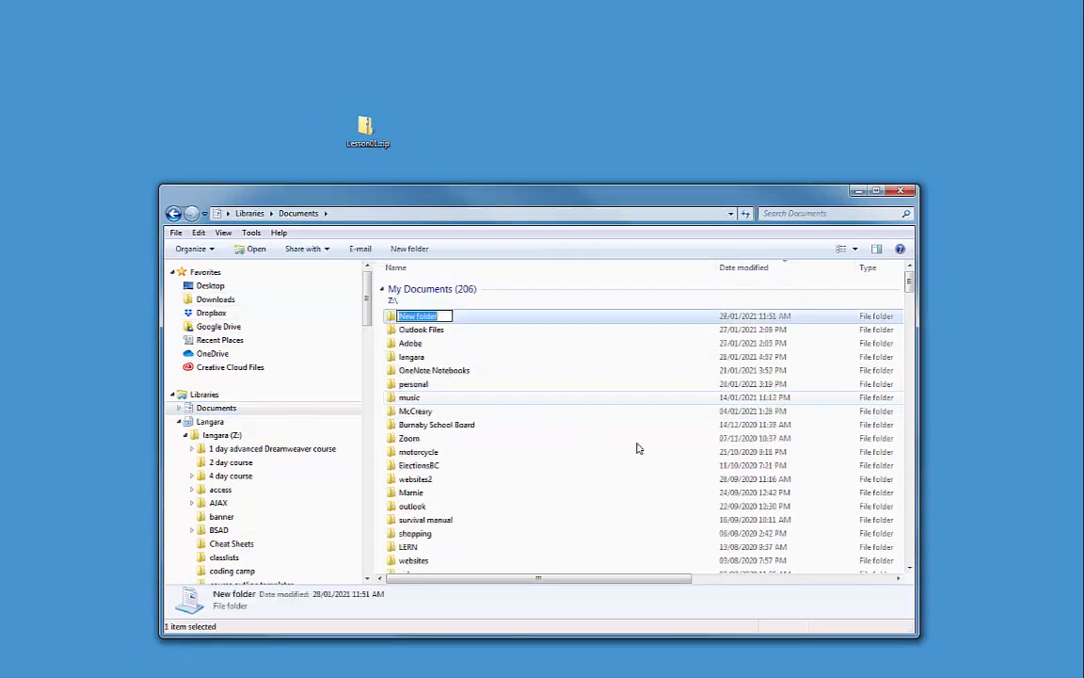
{"action": "type", "text": "A"}
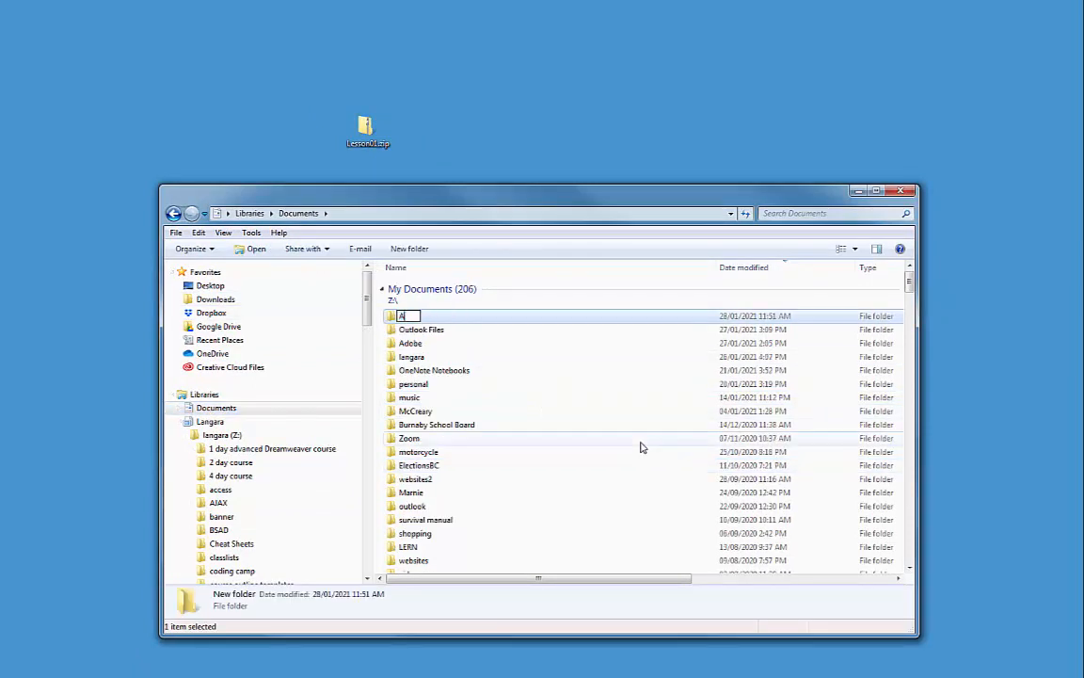
{"action": "type", "text": "dobe Creative"}
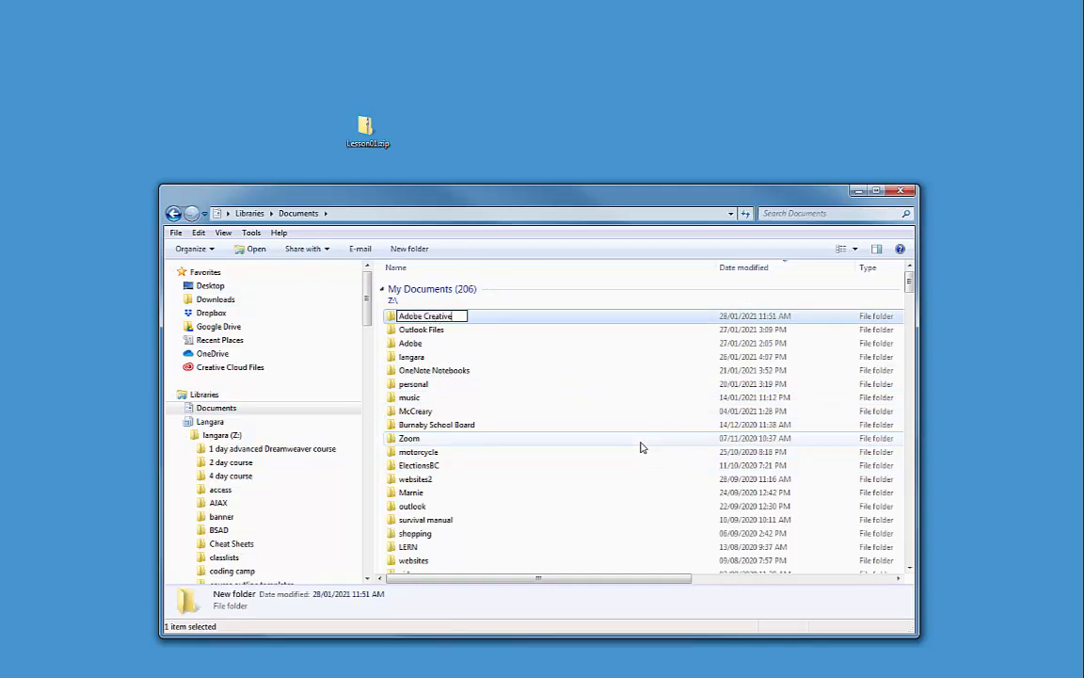
{"action": "type", "text": " Cloud"}
{"action": "key", "text": "Return"}
{"action": "key", "text": "Return"}
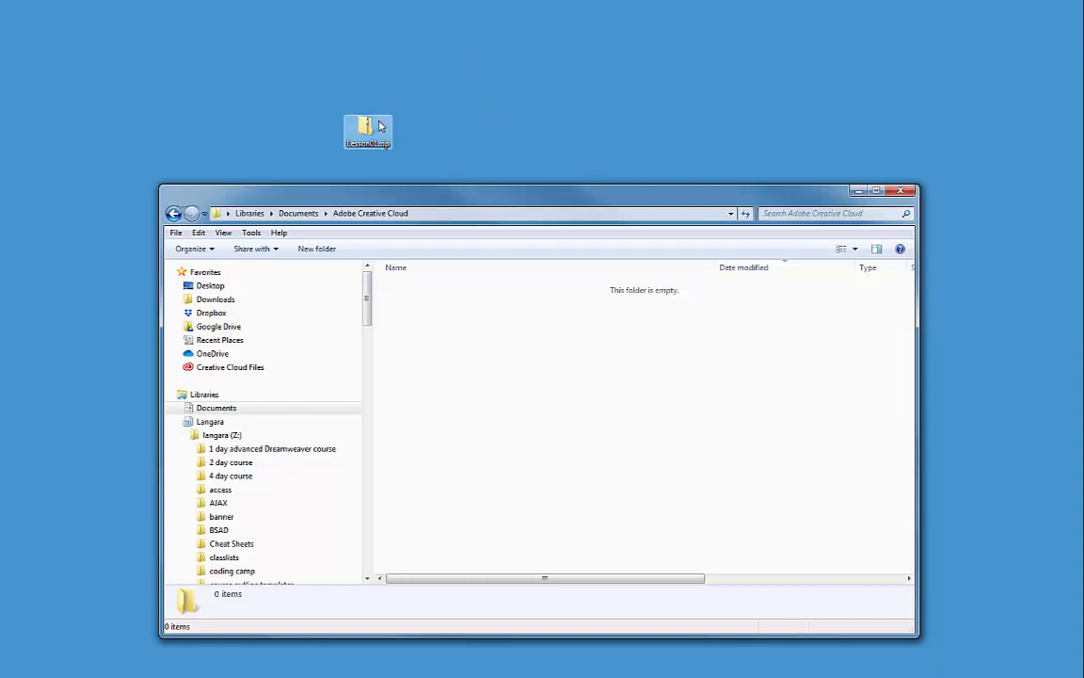
- Copy Lesson01.zip from the desktop into the Adobe Creative Cloud folder and extract it there to a Lesson01 subfolder
{"action": "left_click_drag", "start_coordinate": [368, 130], "coordinate": [600, 365]}
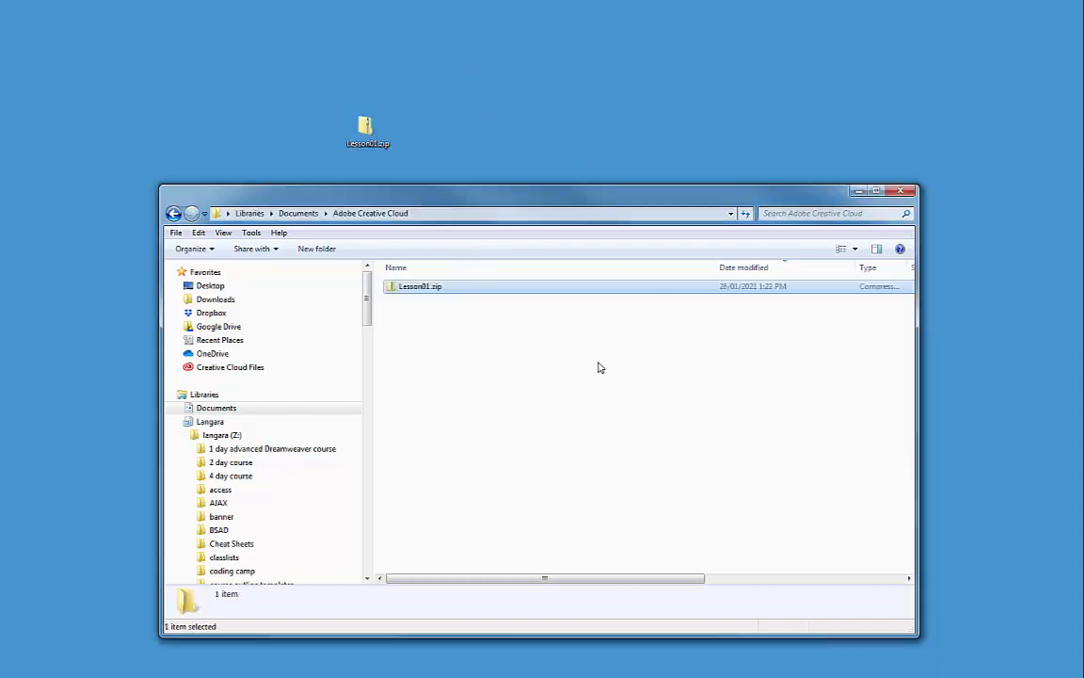
{"action": "right_click", "coordinate": [394, 291]}
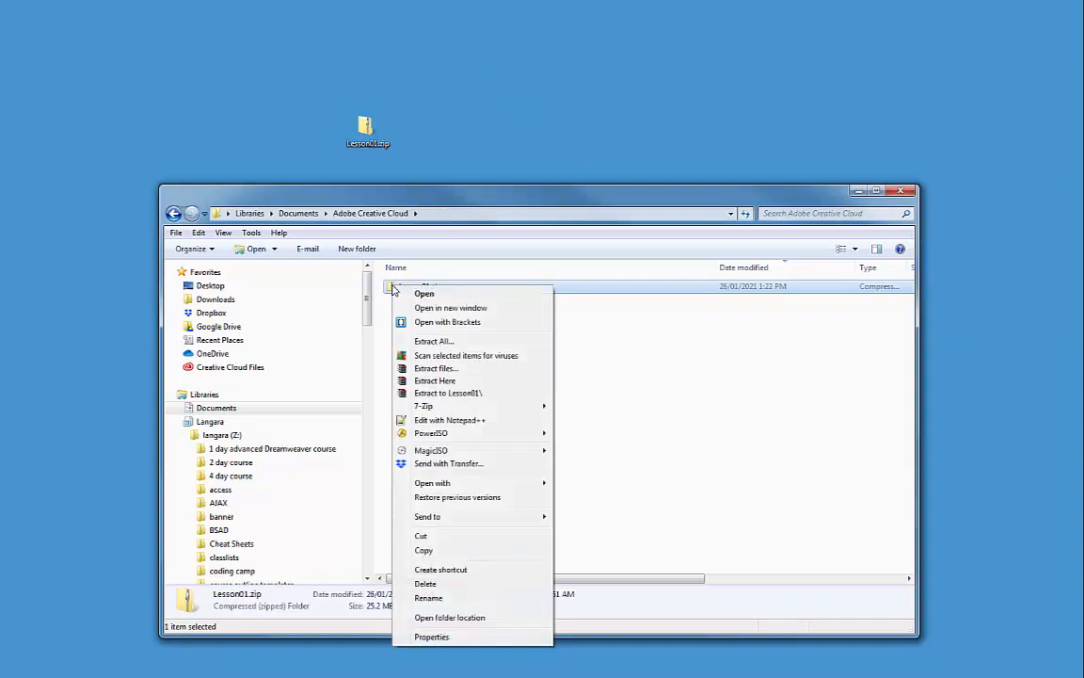
{"action": "left_click", "coordinate": [434, 342]}
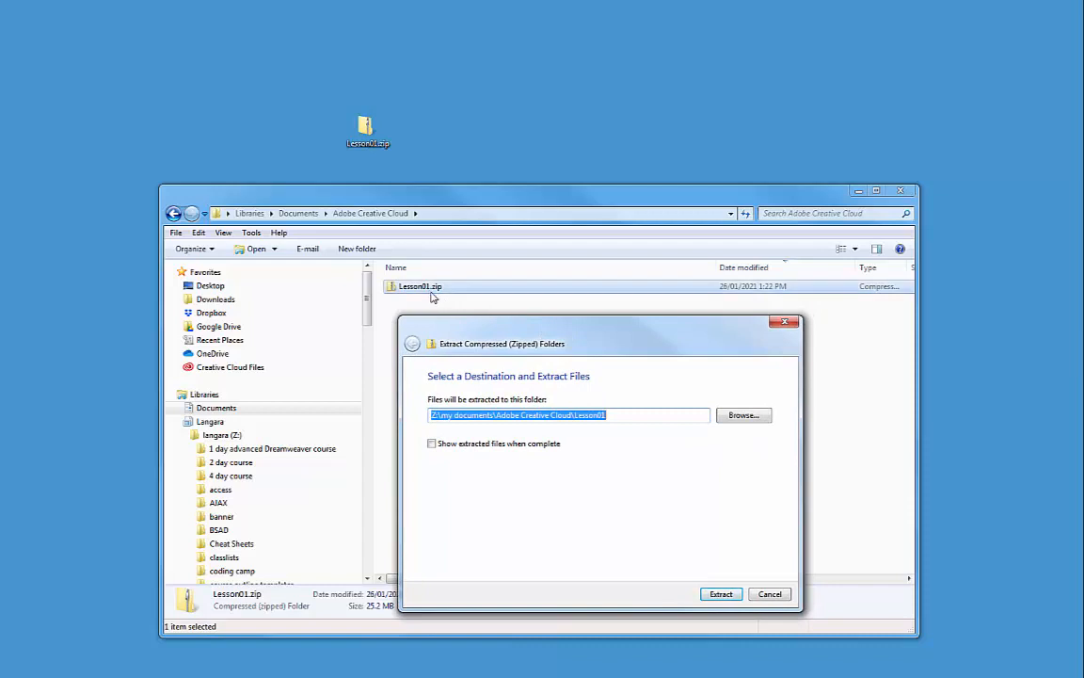
{"action": "left_click", "coordinate": [712, 578]}
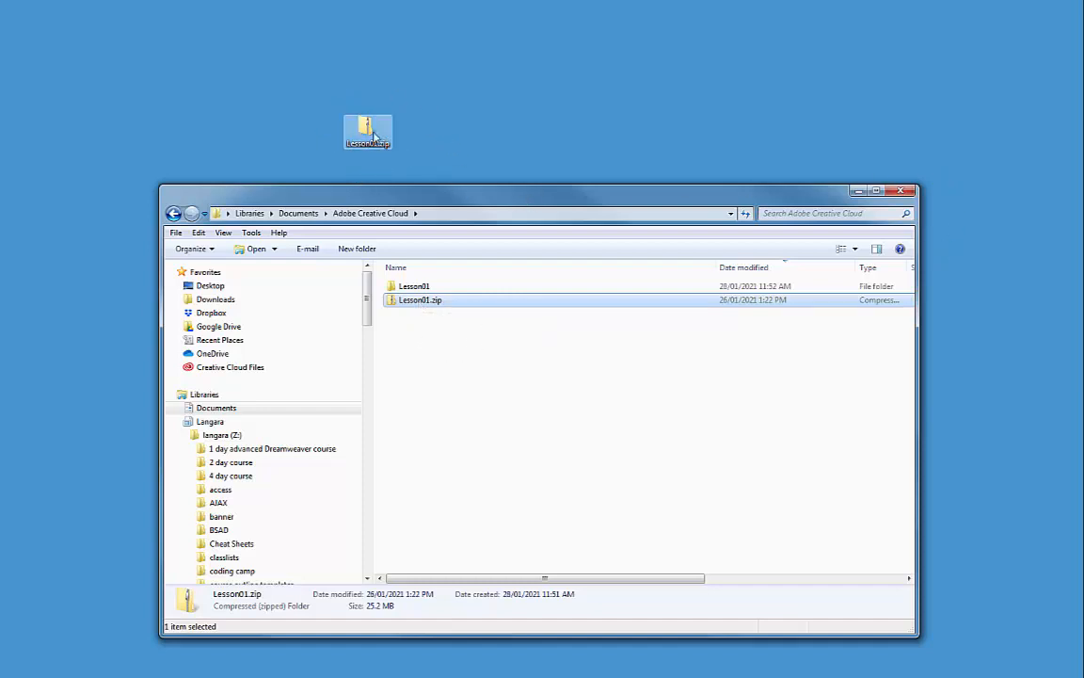
- Close the folder window and delete Lesson01.zip from the desktop
{"action": "left_click", "coordinate": [908, 195]}
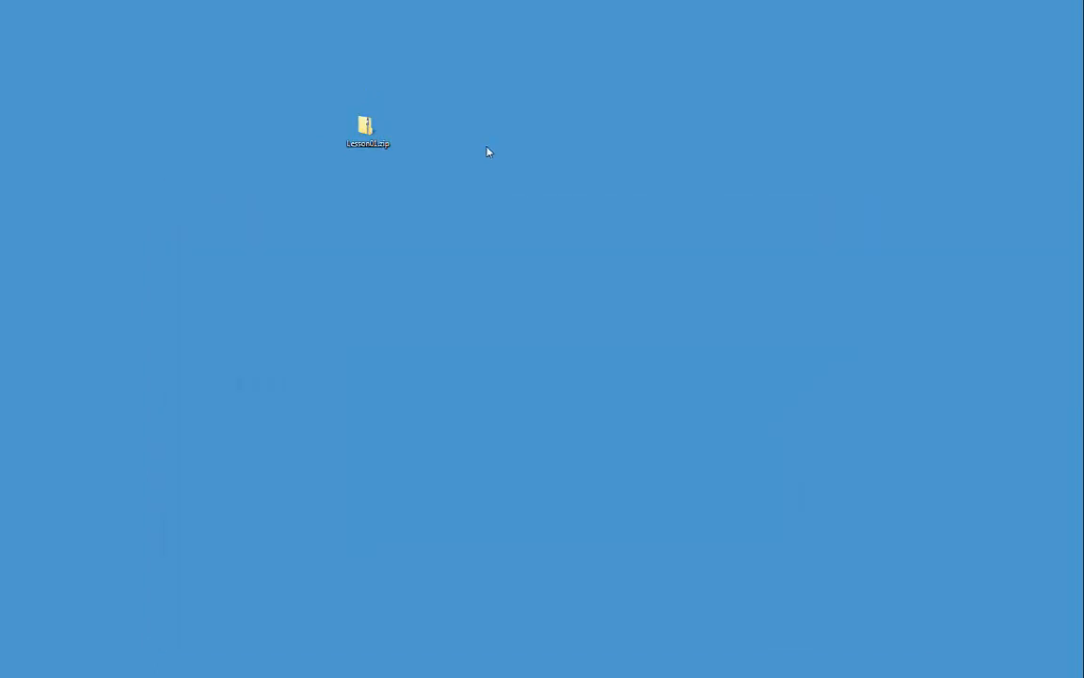
{"action": "right_click", "coordinate": [366, 129]}
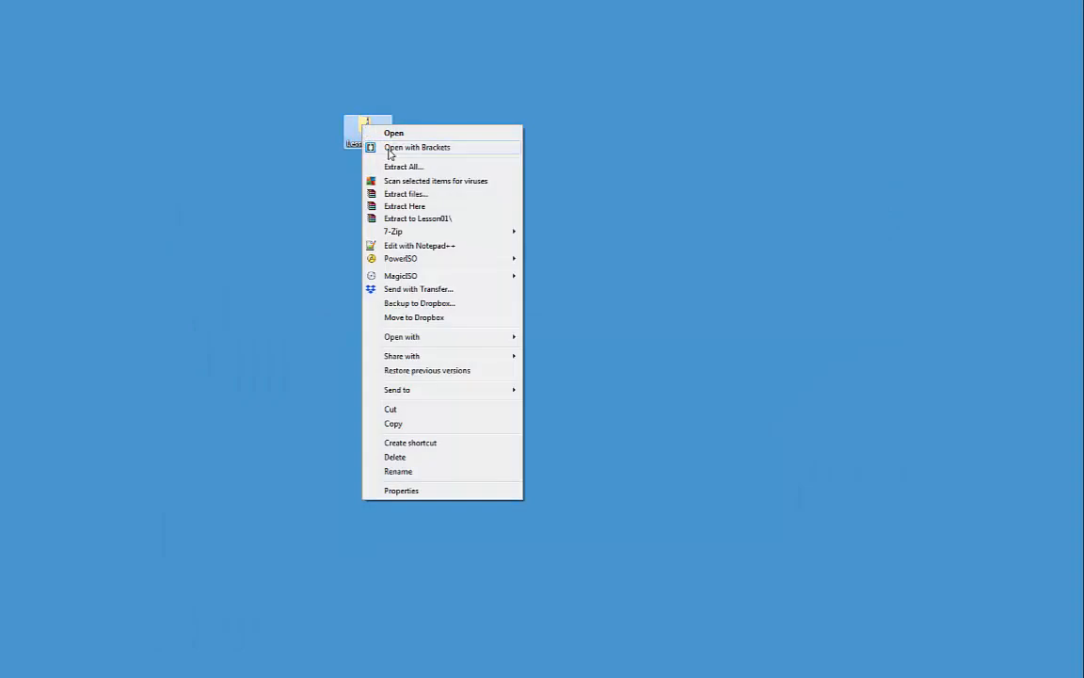
{"action": "left_click", "coordinate": [426, 459]}
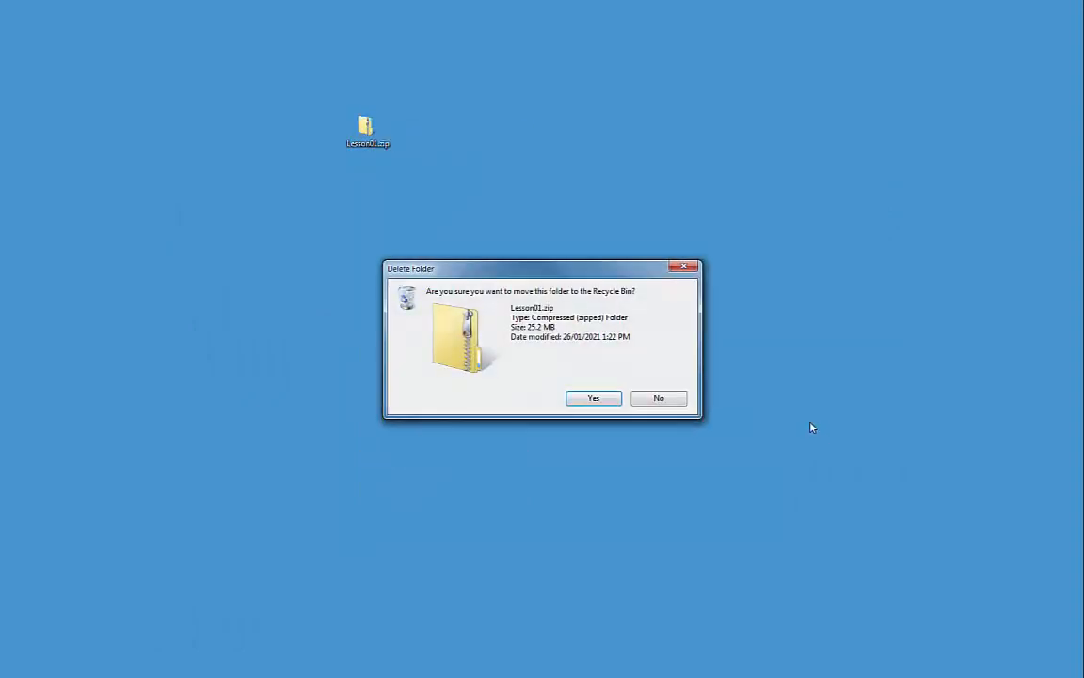
{"action": "key", "text": "Return"}
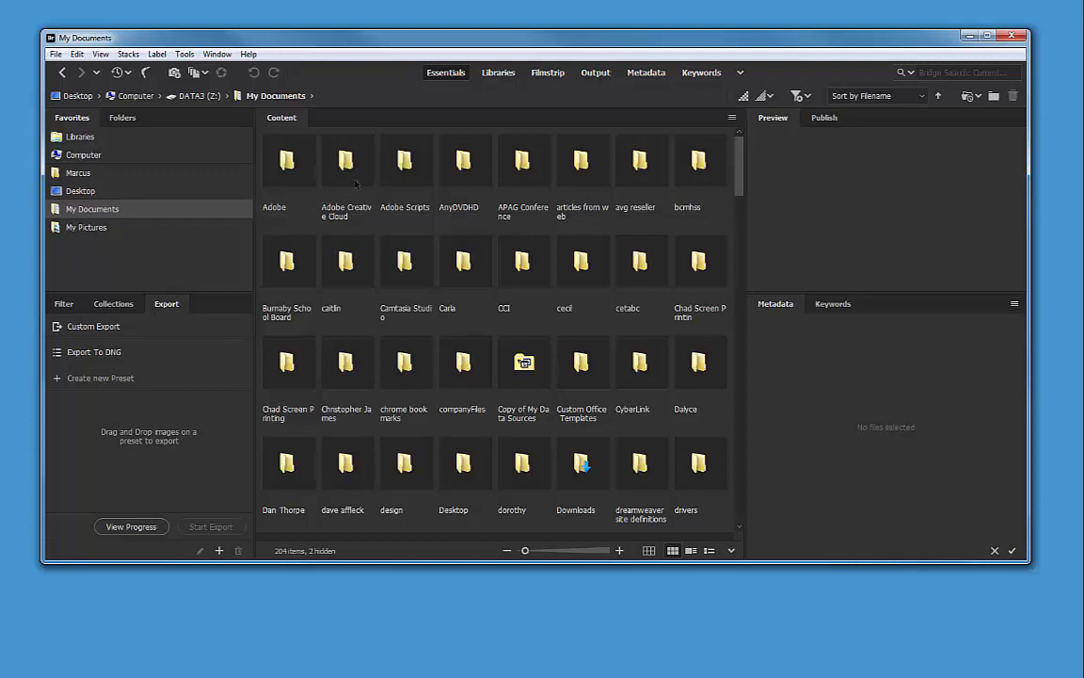
- In Adobe Bridge, add the Adobe Creative Cloud folder to Favorites and open its nested Lesson01 folder of lesson files
{"action": "left_click_drag", "start_coordinate": [347, 161], "coordinate": [162, 237]}
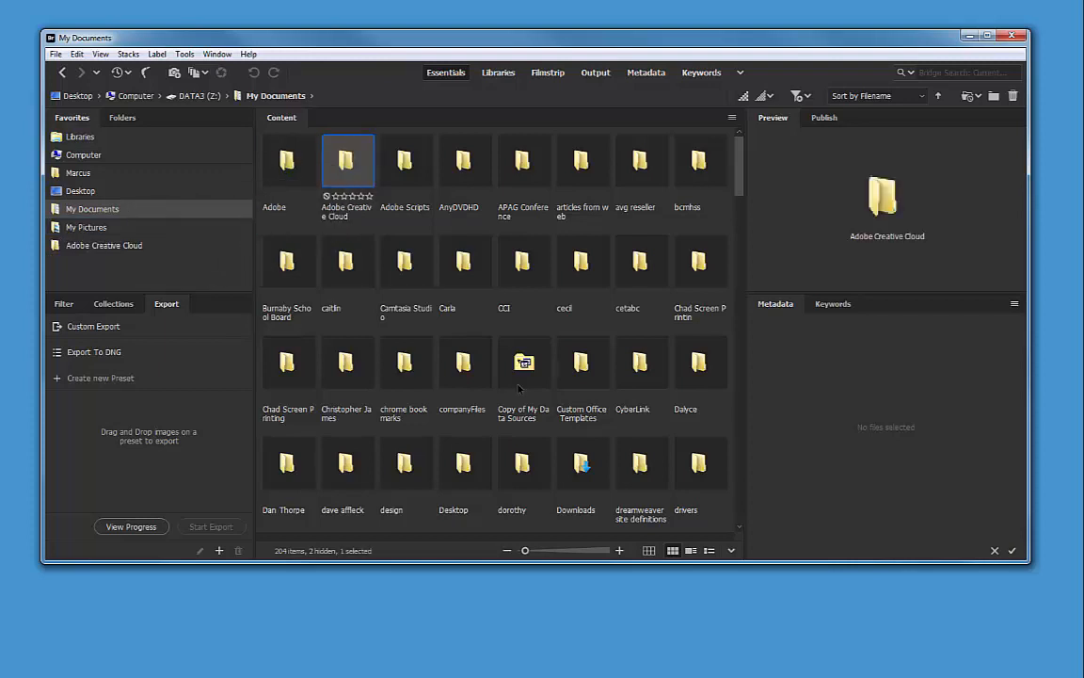
{"action": "left_click", "coordinate": [94, 247]}
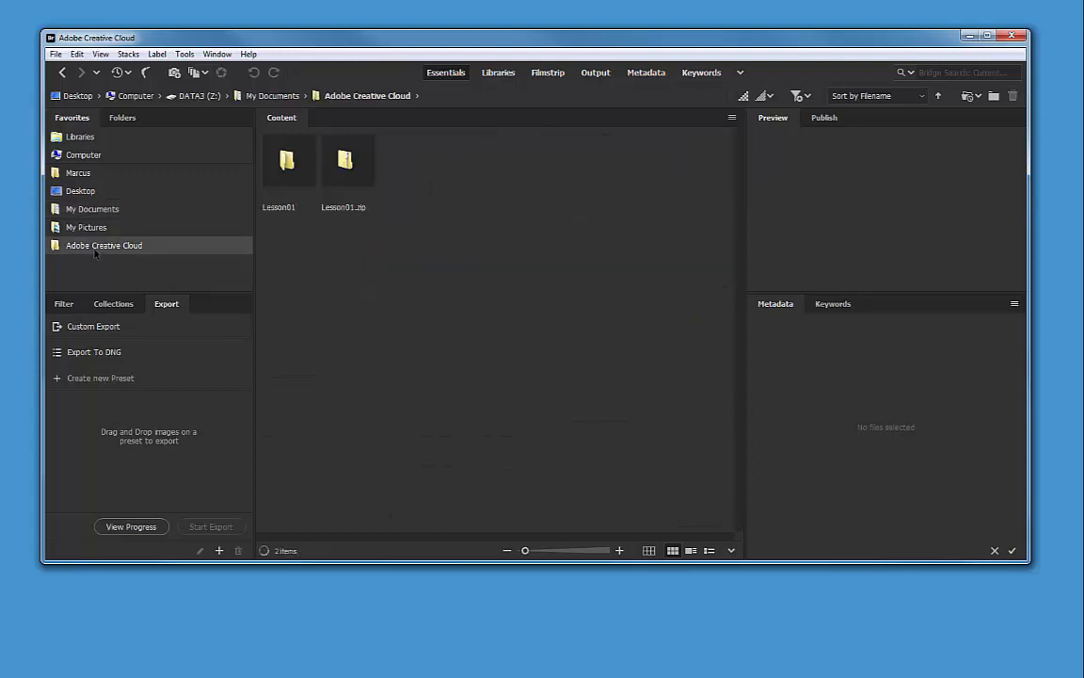
{"action": "double_click", "coordinate": [287, 162]}
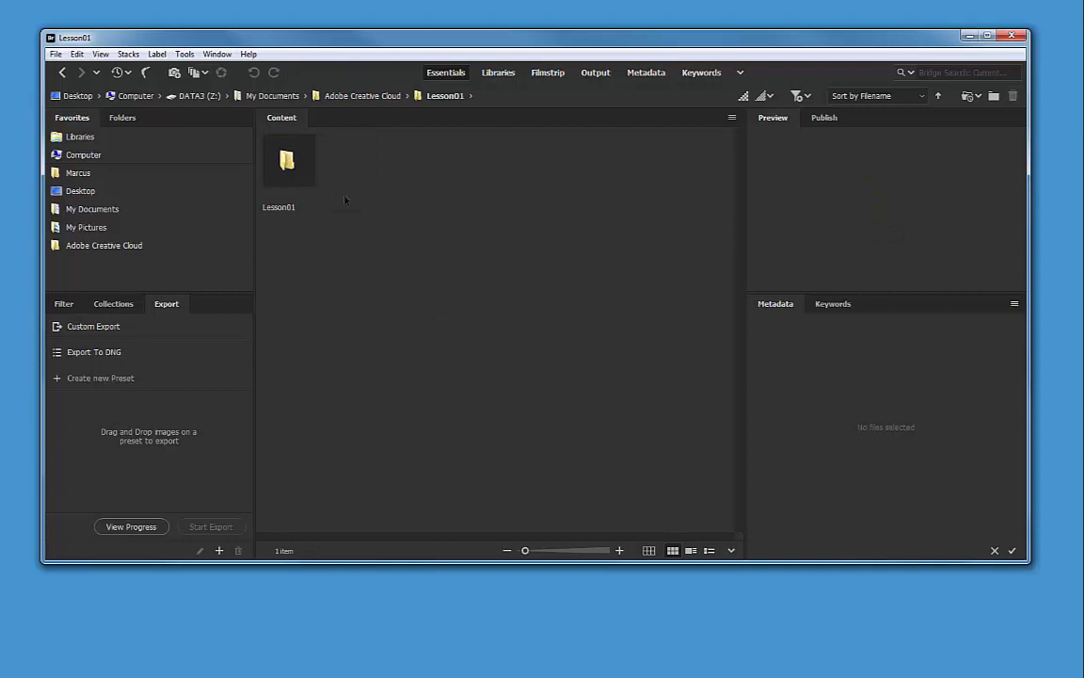
{"action": "double_click", "coordinate": [287, 162]}
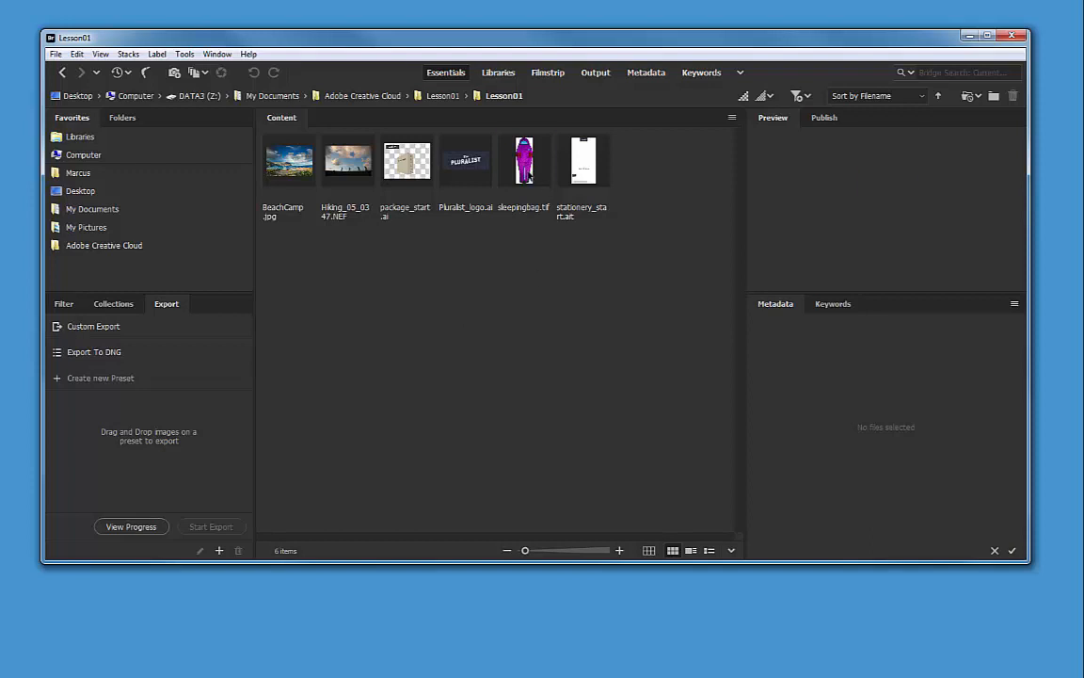
- Give sleepingbag.tif a three-star rating and the Approved label
{"action": "left_click", "coordinate": [524, 160]}
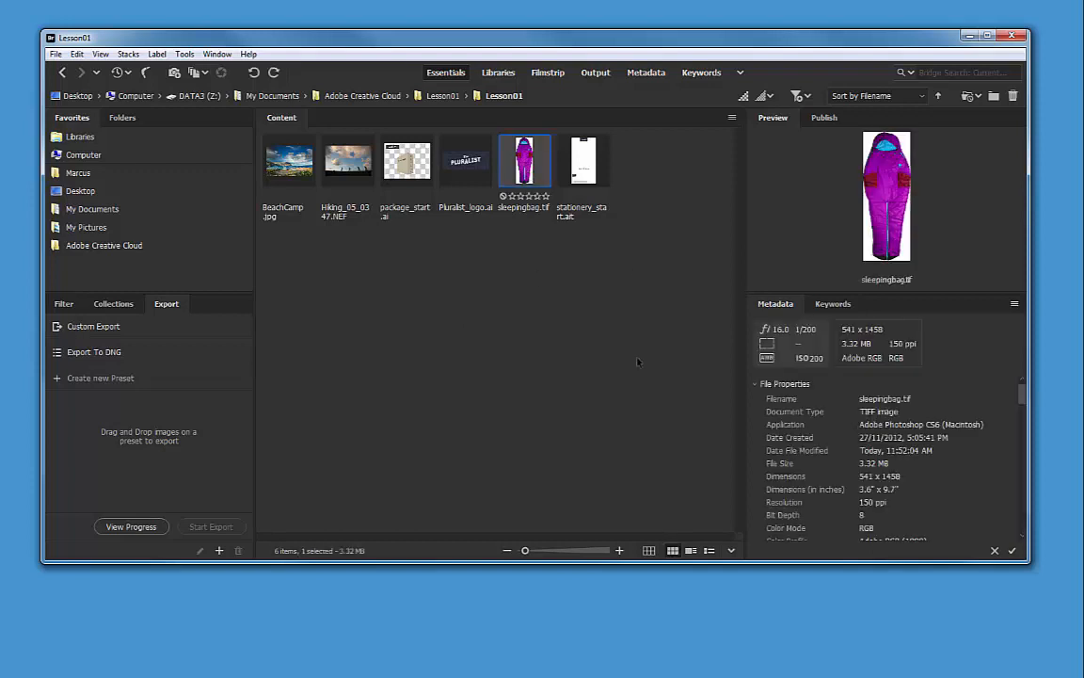
{"action": "left_click", "coordinate": [519, 196]}
{"action": "mouse_move", "coordinate": [526, 198]}
{"action": "left_mouse_down"}
{"action": "mouse_move", "coordinate": [550, 198]}
{"action": "mouse_move", "coordinate": [505, 198]}
{"action": "mouse_move", "coordinate": [532, 201]}
{"action": "left_mouse_up"}
{"action": "left_click", "coordinate": [77, 55]}
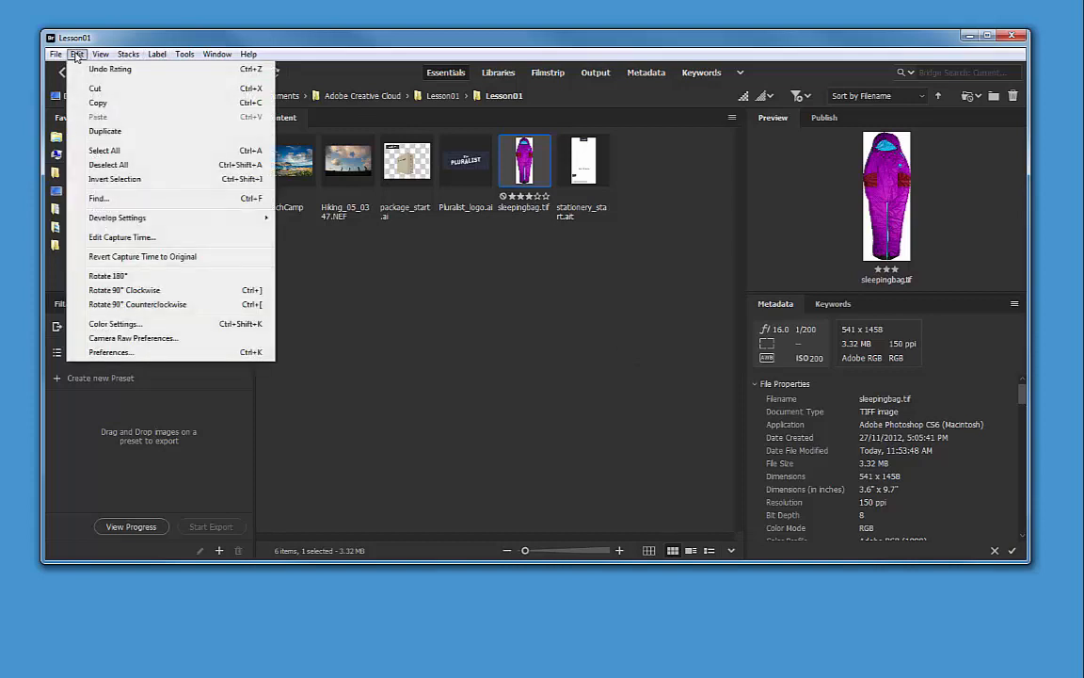
{"action": "mouse_move", "coordinate": [155, 55]}
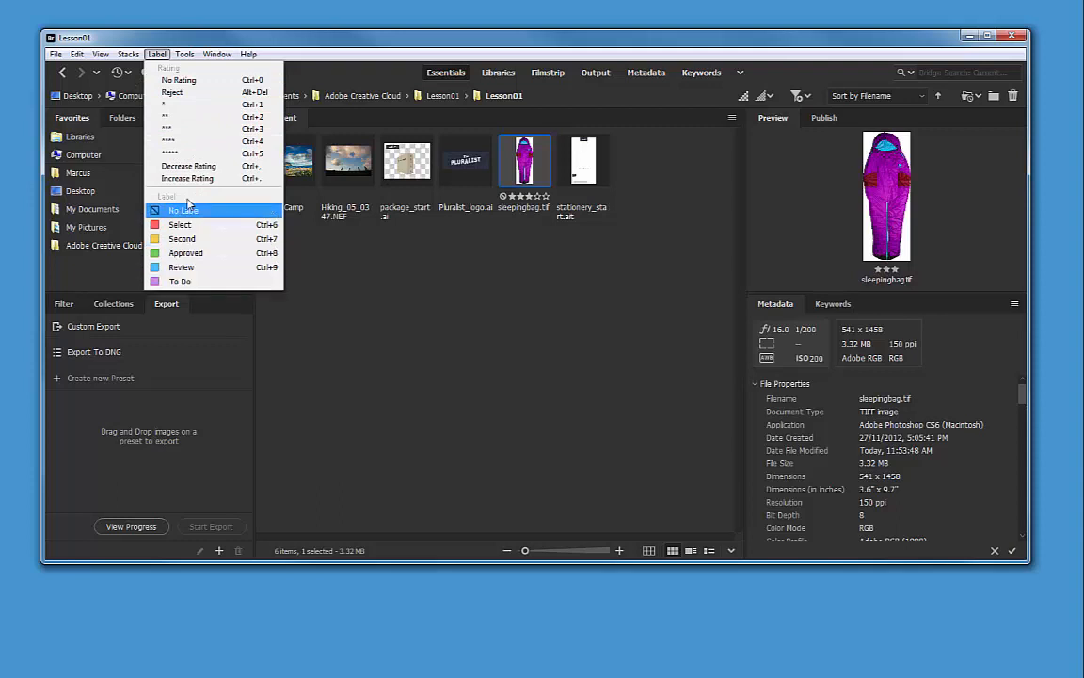
{"action": "left_click", "coordinate": [193, 254]}
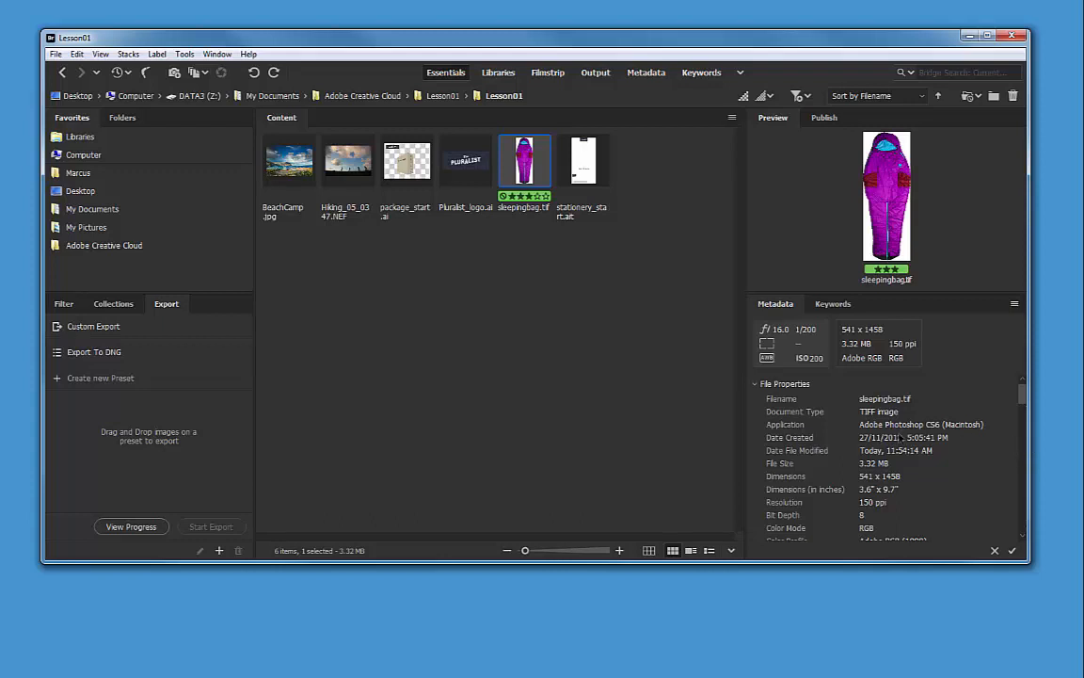
- Add the keywords "sleeping bag, purple, camping" to the IPTC Core metadata of sleepingbag.tif and apply them
{"action": "scroll", "coordinate": [1025, 403], "scroll_direction": "down", "scroll_amount": 1}
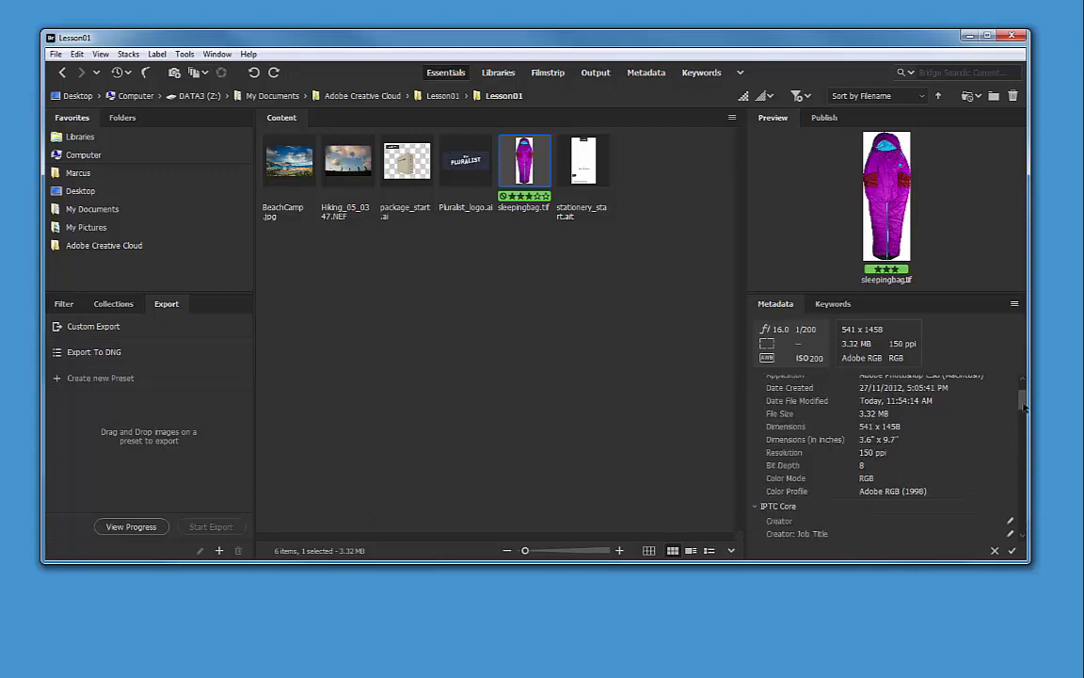
{"action": "left_click", "coordinate": [755, 506]}
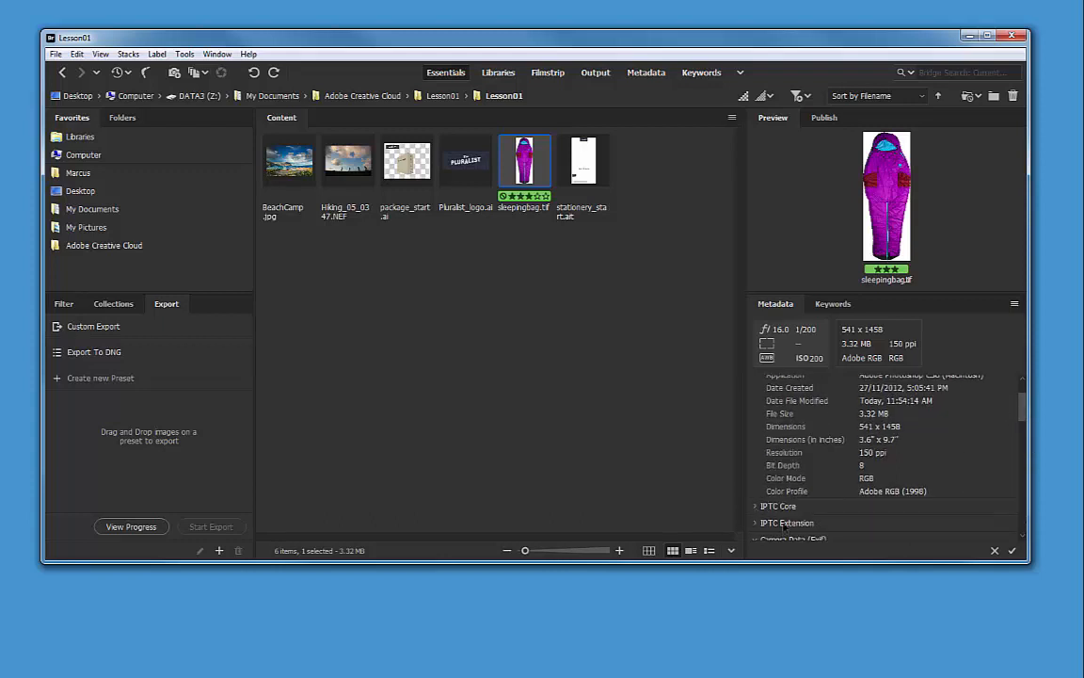
{"action": "scroll", "coordinate": [755, 418], "scroll_direction": "down", "scroll_amount": 3}
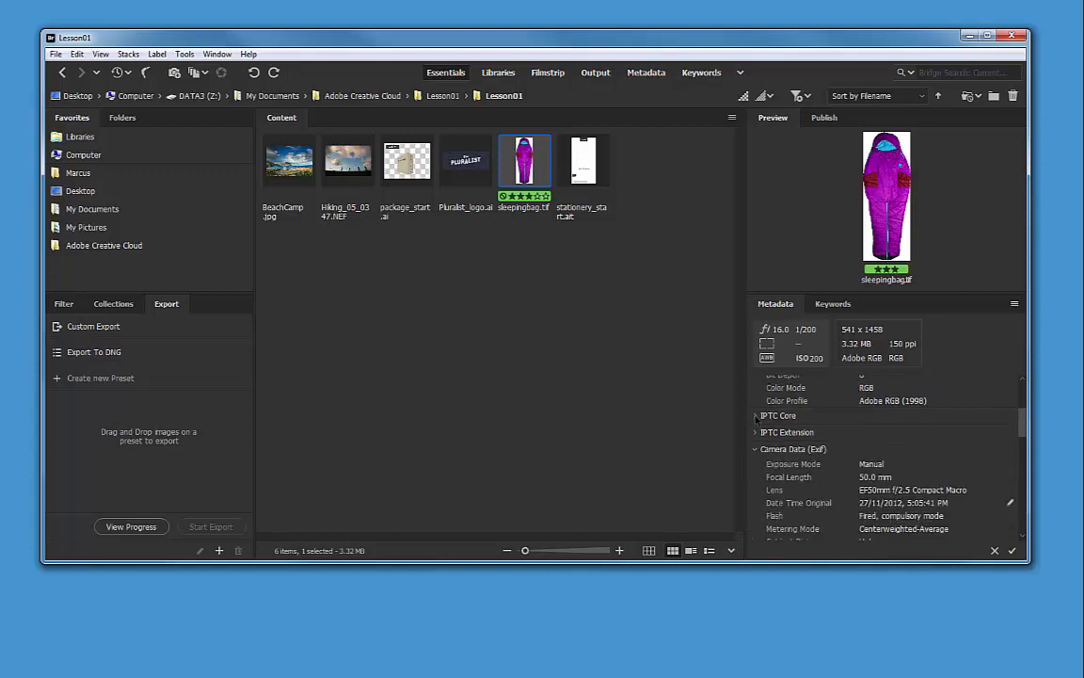
{"action": "left_click", "coordinate": [755, 415]}
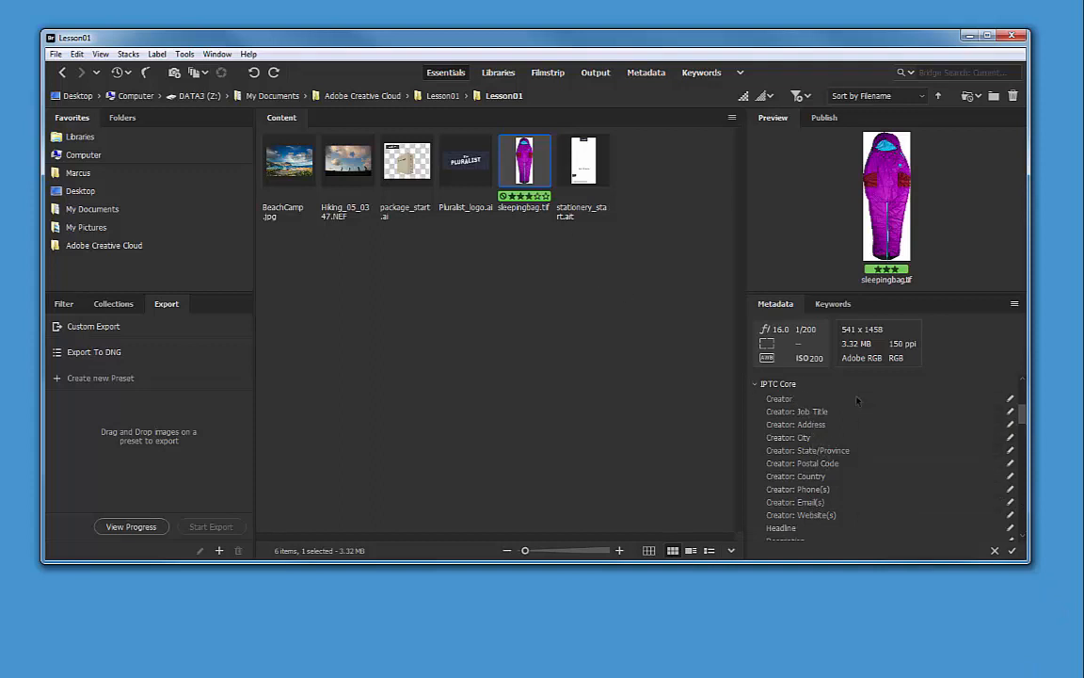
{"action": "scroll", "coordinate": [1021, 420], "scroll_direction": "down", "scroll_amount": 1}
{"action": "scroll", "coordinate": [844, 465], "scroll_direction": "down", "scroll_amount": 5}
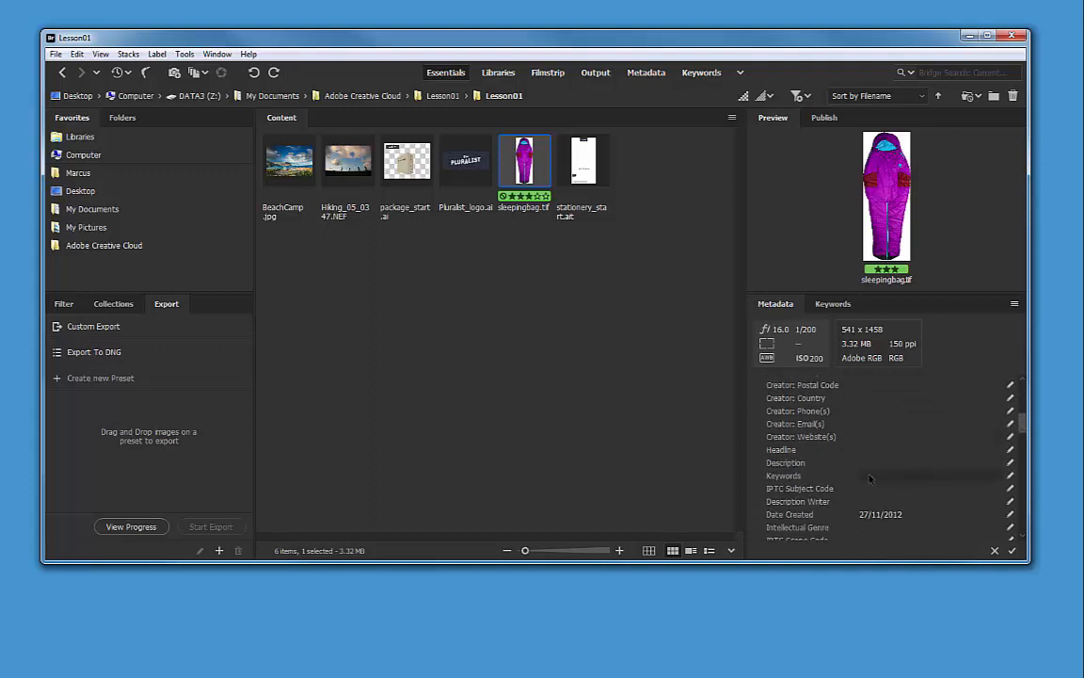
{"action": "left_click", "coordinate": [869, 476]}
{"action": "type", "text": "sleeping bag, purple, camping"}
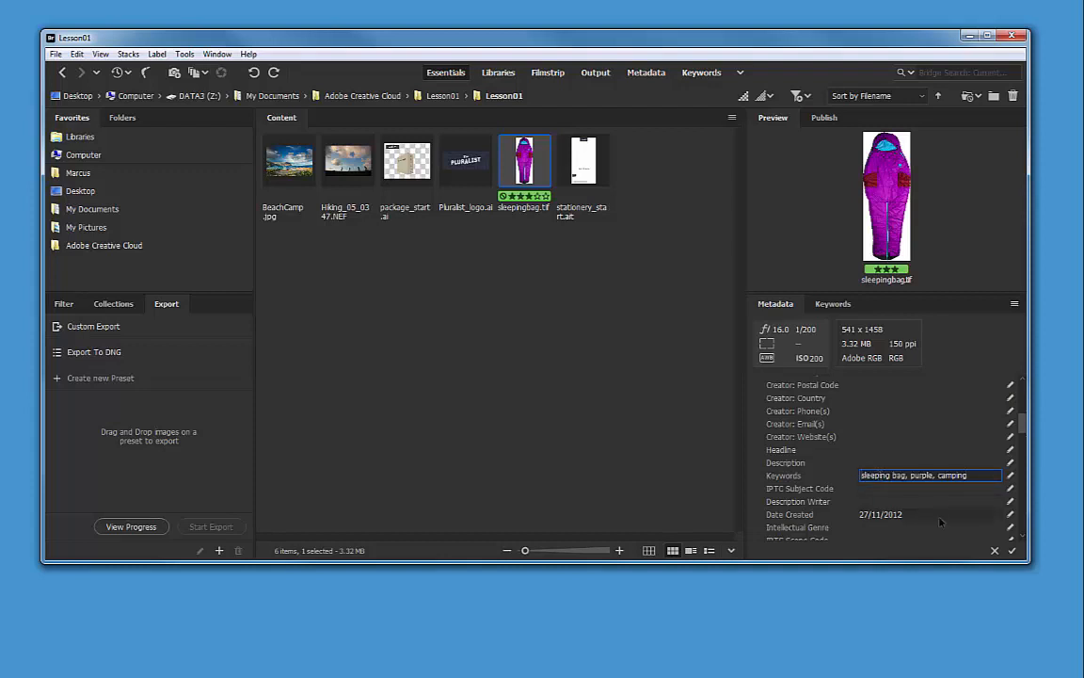
{"action": "left_click", "coordinate": [1011, 550]}
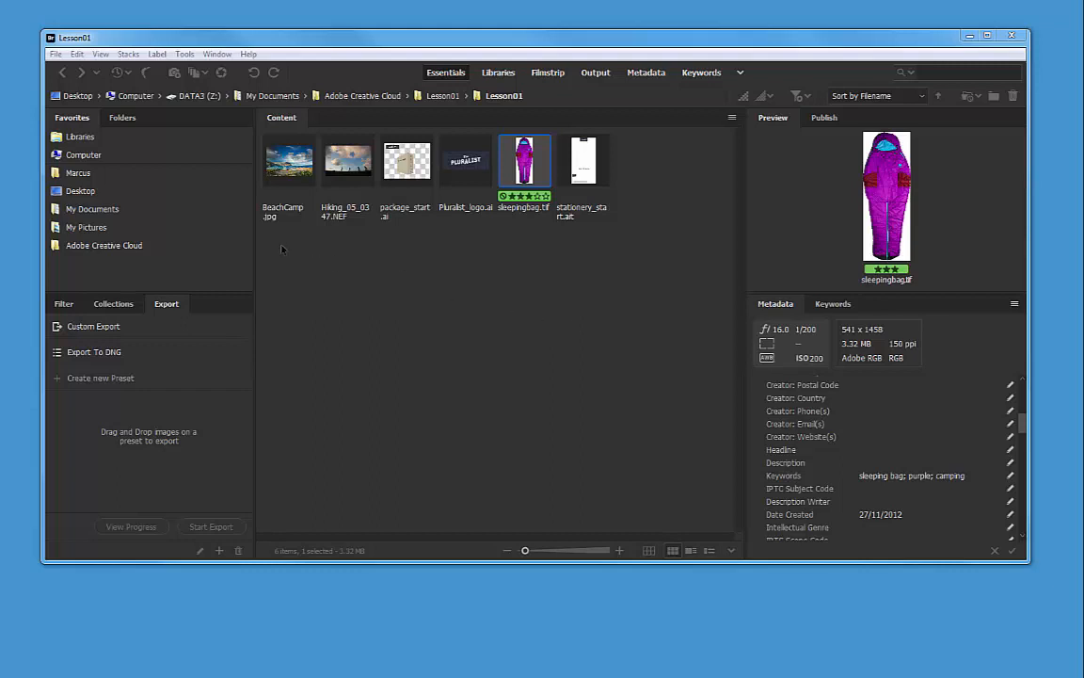
- Open the stationery_start.ait template in Illustrator and unlock the document's guides
{"action": "left_click", "coordinate": [584, 164]}
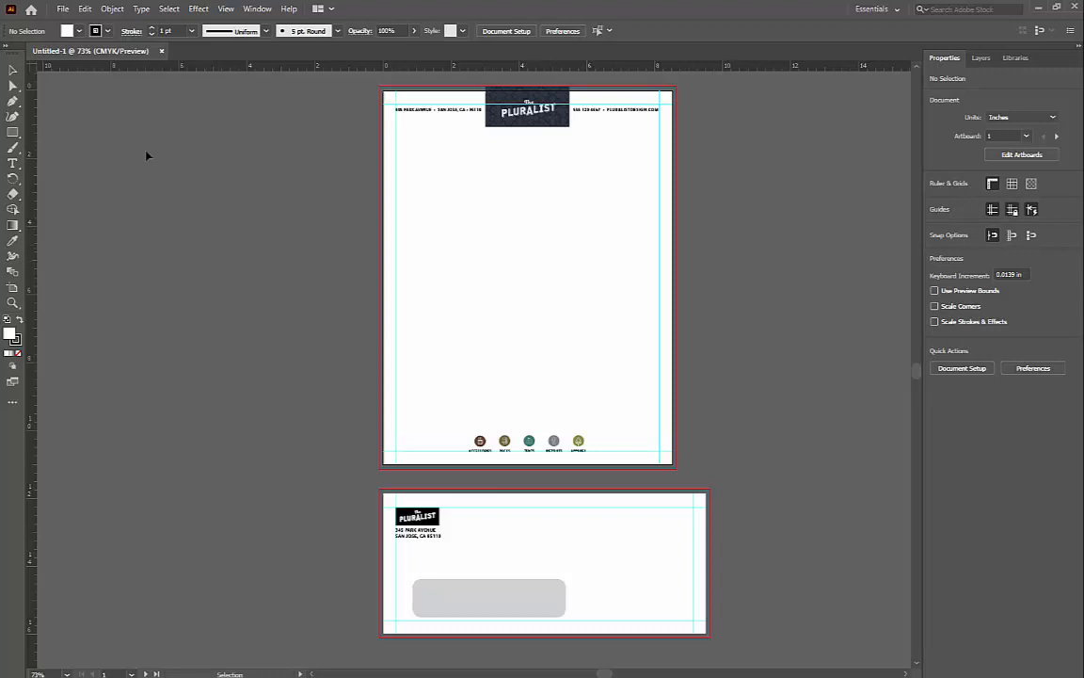
{"action": "left_click", "coordinate": [225, 9]}
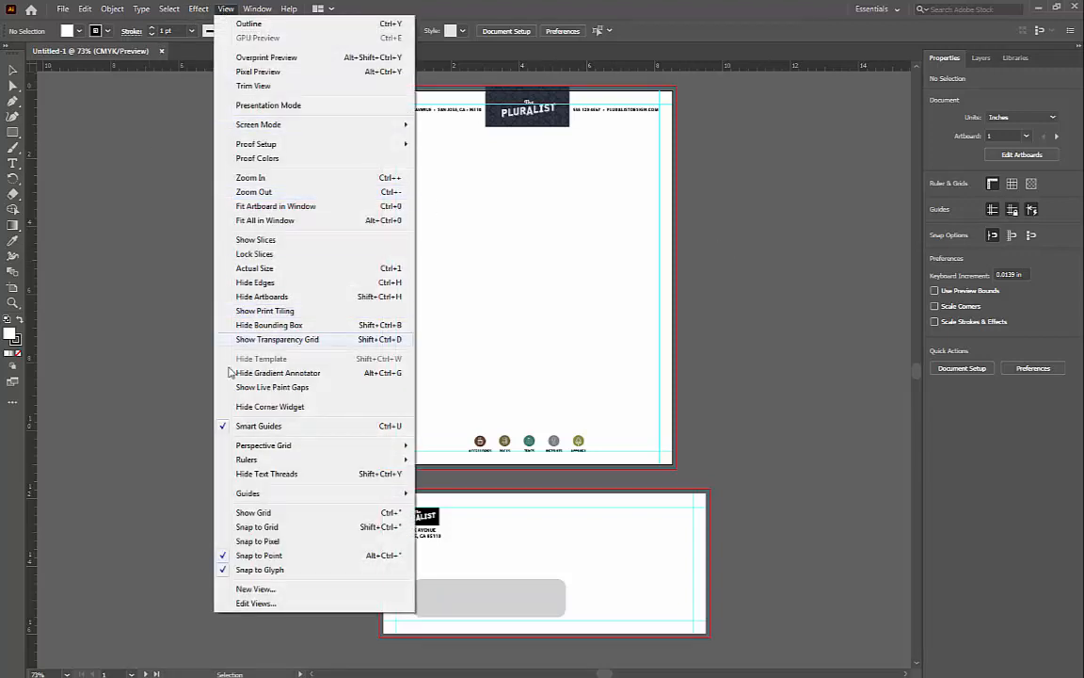
{"action": "mouse_move", "coordinate": [252, 493]}
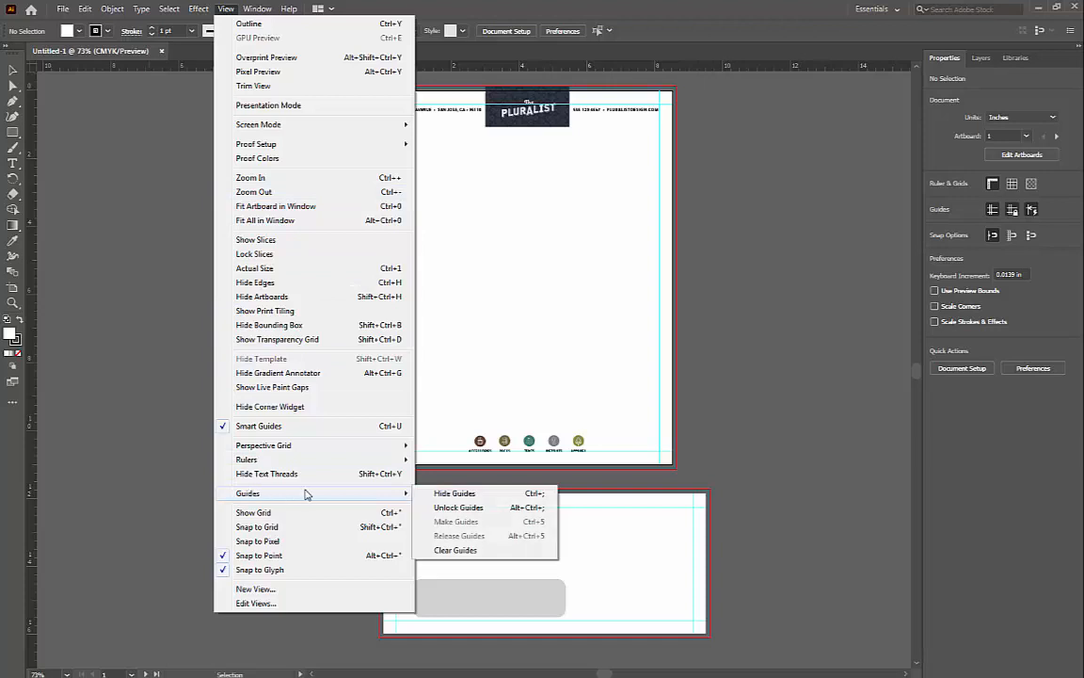
{"action": "left_click", "coordinate": [458, 507]}
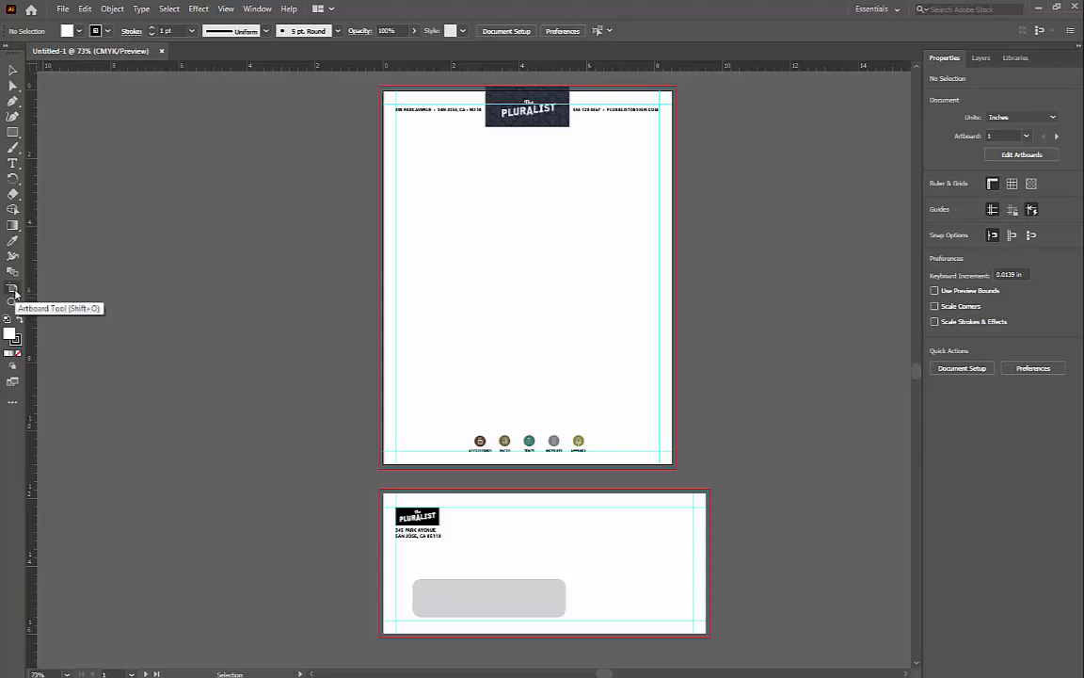
- Move the Stationery artboard with its artwork up and left of the Envelope artboard, to about X -5.57 in, Y 5.29 in
{"action": "left_click", "coordinate": [13, 291]}
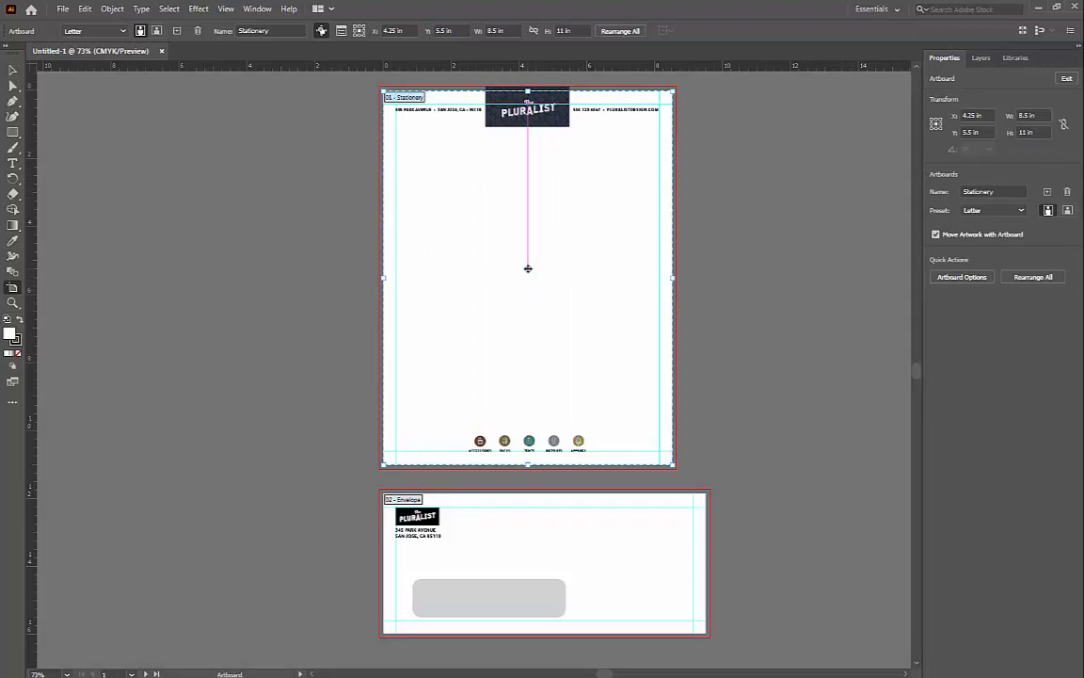
{"action": "left_click_drag", "start_coordinate": [498, 266], "coordinate": [194, 261]}
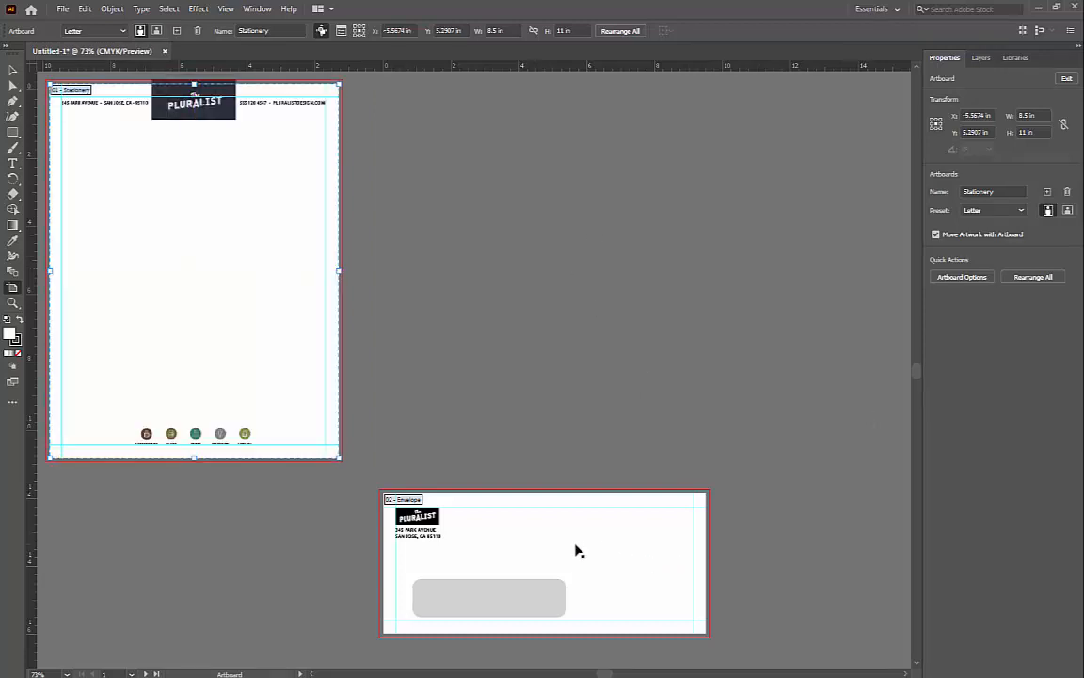
- Move the Envelope artboard with its artwork beside the Stationery artboard, tops aligned, and nudge it horizontally to about X 4.14 in, Y 1.85 in
{"action": "left_click_drag", "start_coordinate": [578, 551], "coordinate": [541, 136]}
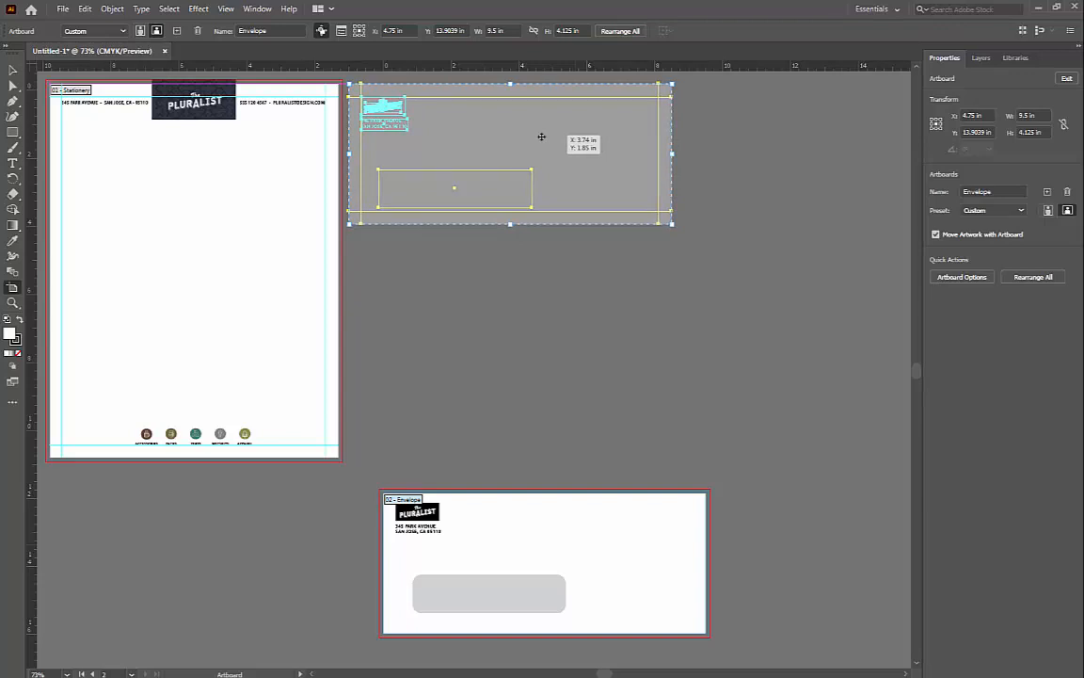
{"action": "left_click_drag", "start_coordinate": [541, 137], "coordinate": [542, 139]}
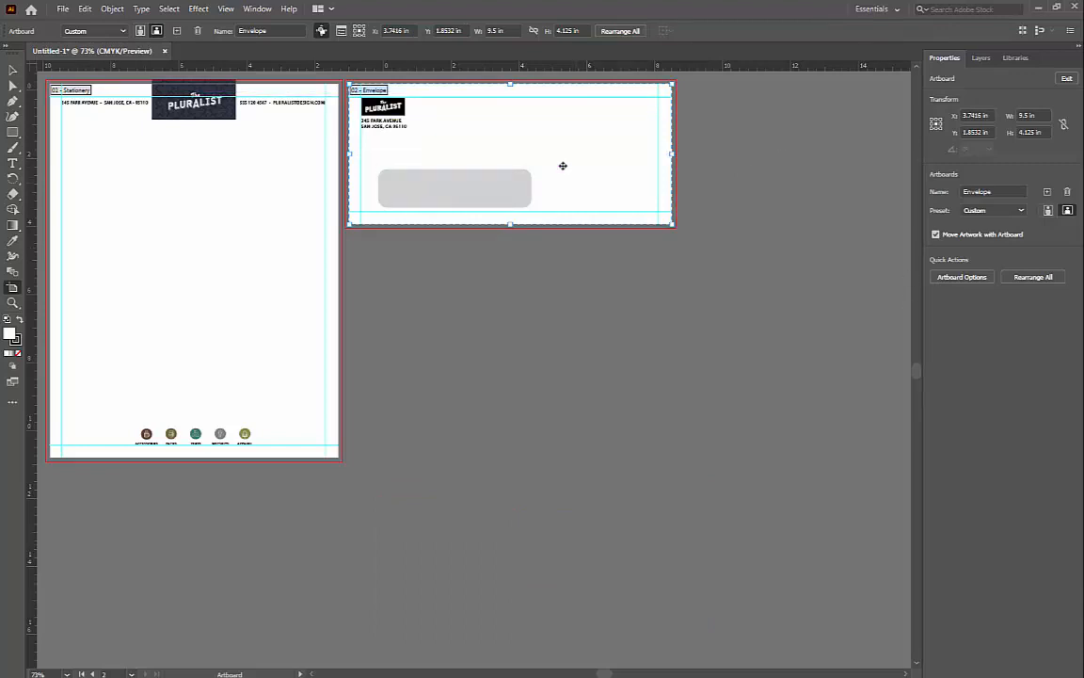
{"action": "key", "text": "Right"}
{"action": "key", "text": "Right"}
{"action": "key", "text": "Right"}
{"action": "key", "text": "Right"}
{"action": "key", "text": "Right"}
{"action": "key", "text": "Right"}
{"action": "key", "text": "Right"}
{"action": "key", "text": "Right"}
{"action": "key", "text": "Right"}
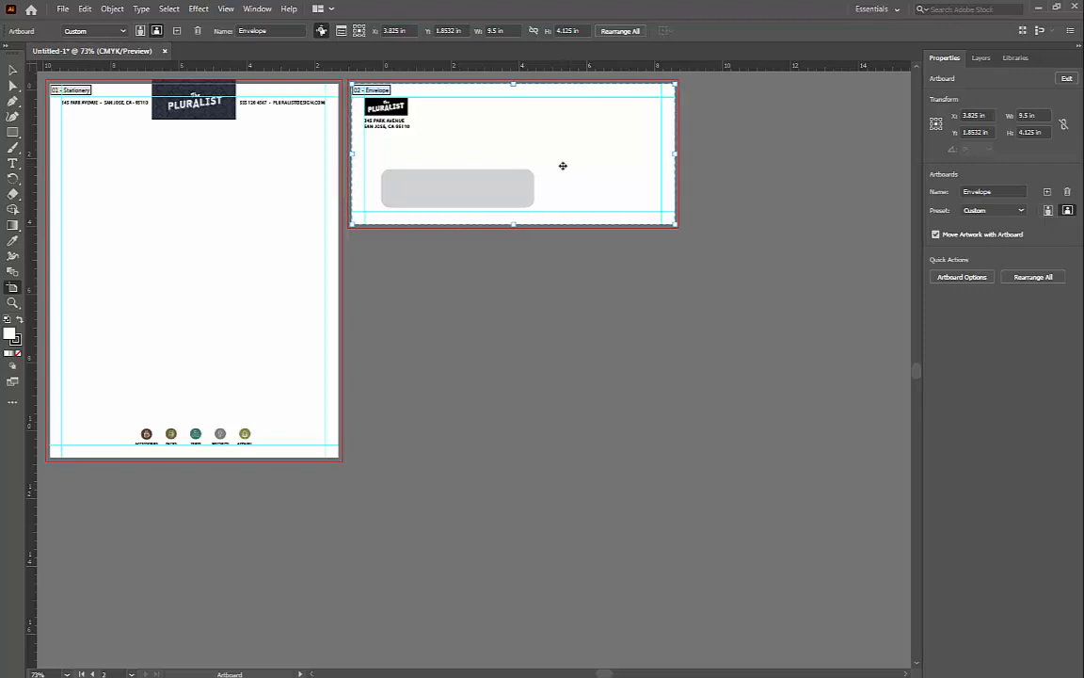
{"action": "key", "text": "Right"}
{"action": "key", "text": "Right"}
{"action": "key", "text": "Right"}
{"action": "key", "text": "Right"}
{"action": "key", "text": "Right"}
{"action": "key", "text": "Right"}
{"action": "key", "text": "Right"}
{"action": "key", "text": "Right"}
{"action": "key", "text": "Right"}
{"action": "key", "text": "Right"}
{"action": "key", "text": "Right"}
{"action": "key", "text": "Right"}
{"action": "key", "text": "Right"}
{"action": "key", "text": "Right"}
{"action": "key", "text": "Right"}
{"action": "key", "text": "Right"}
{"action": "key", "text": "Right"}
{"action": "key", "text": "Right"}
{"action": "key", "text": "Right"}
{"action": "key", "text": "Right"}
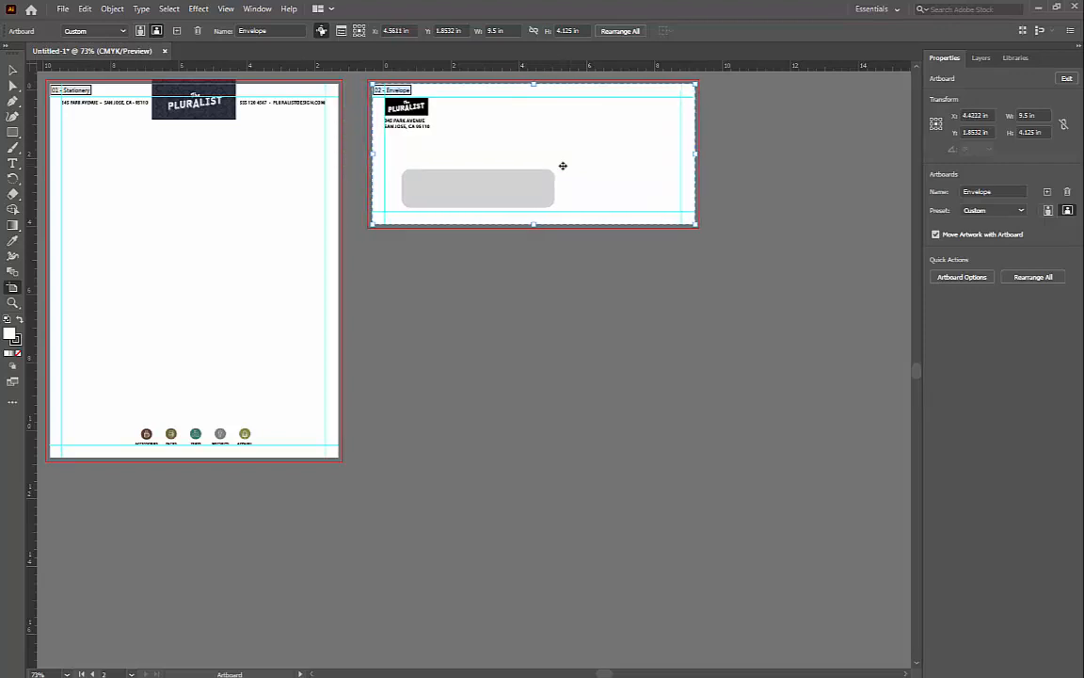
{"action": "key", "text": "shift+Left"}
{"action": "key", "text": "shift+Left"}
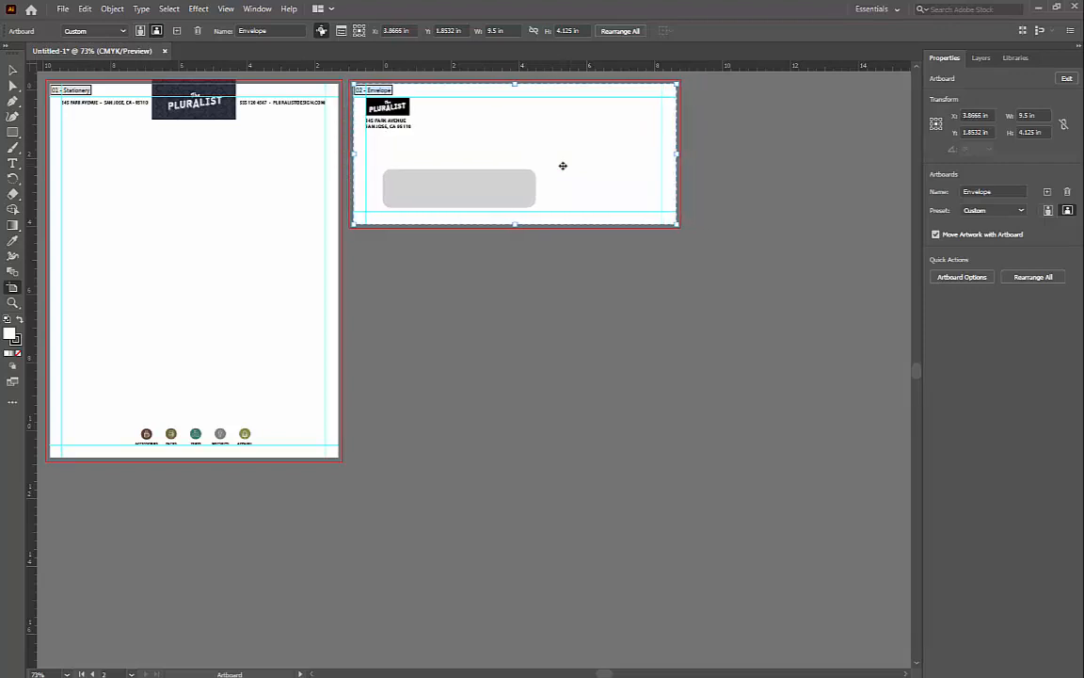
{"action": "key", "text": "shift+Right"}
{"action": "key", "text": "shift+Right"}
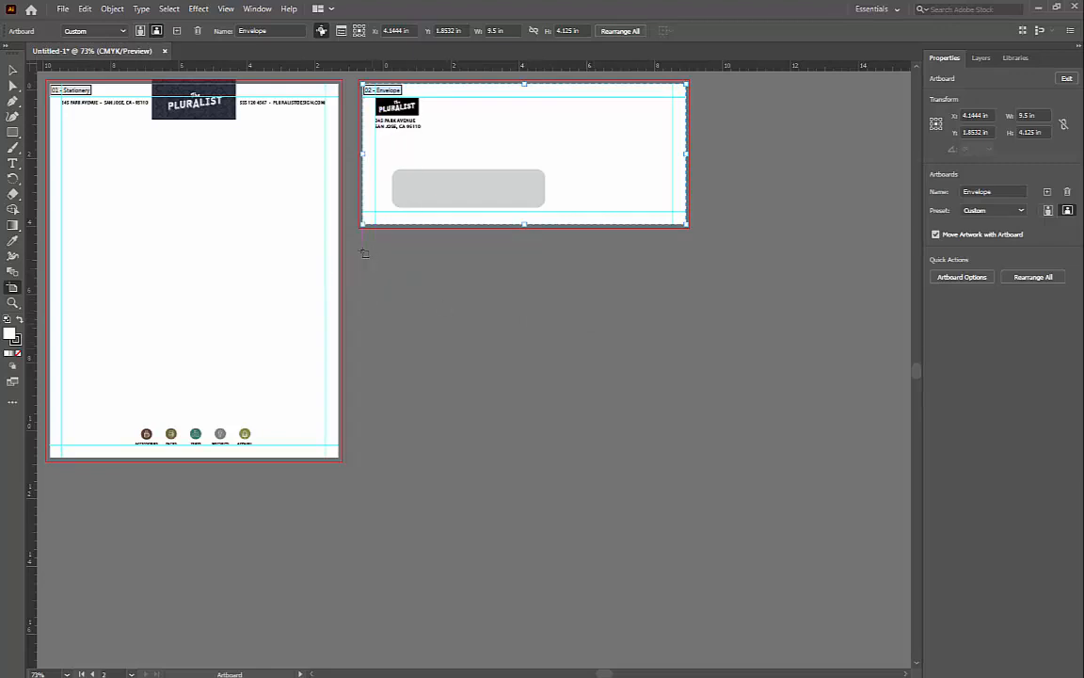
- Draw a new artboard about 3.5 in wide and 1.94 in high below the Envelope artboard, aligned with its left edge
{"action": "left_click_drag", "start_coordinate": [364, 251], "coordinate": [483, 319]}
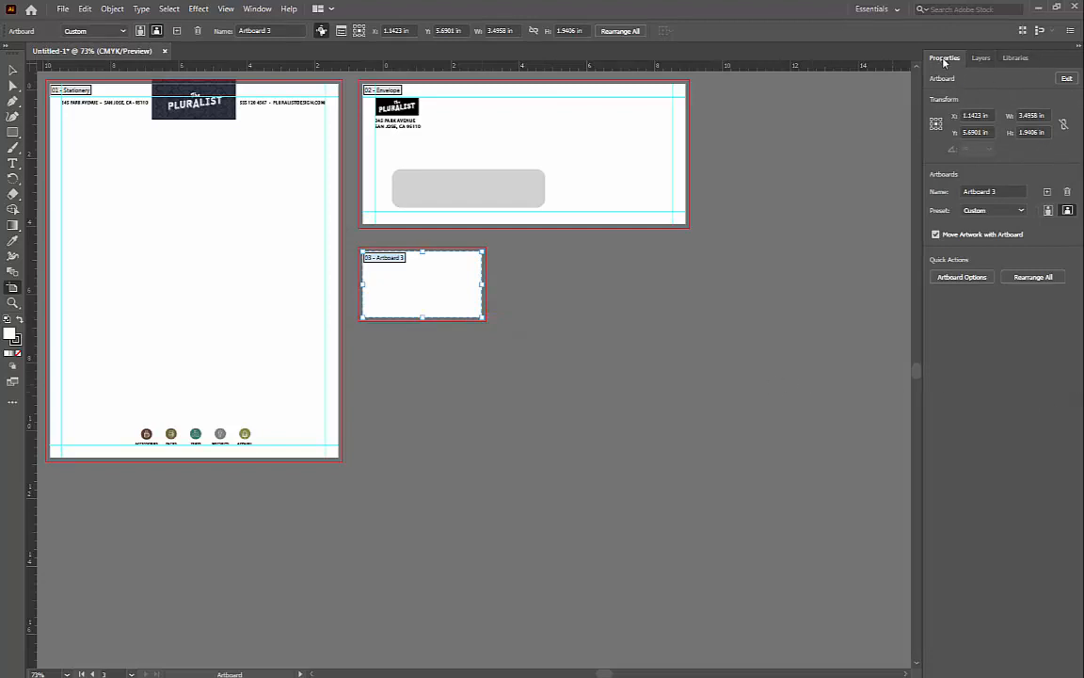
{"action": "left_click", "coordinate": [225, 9]}
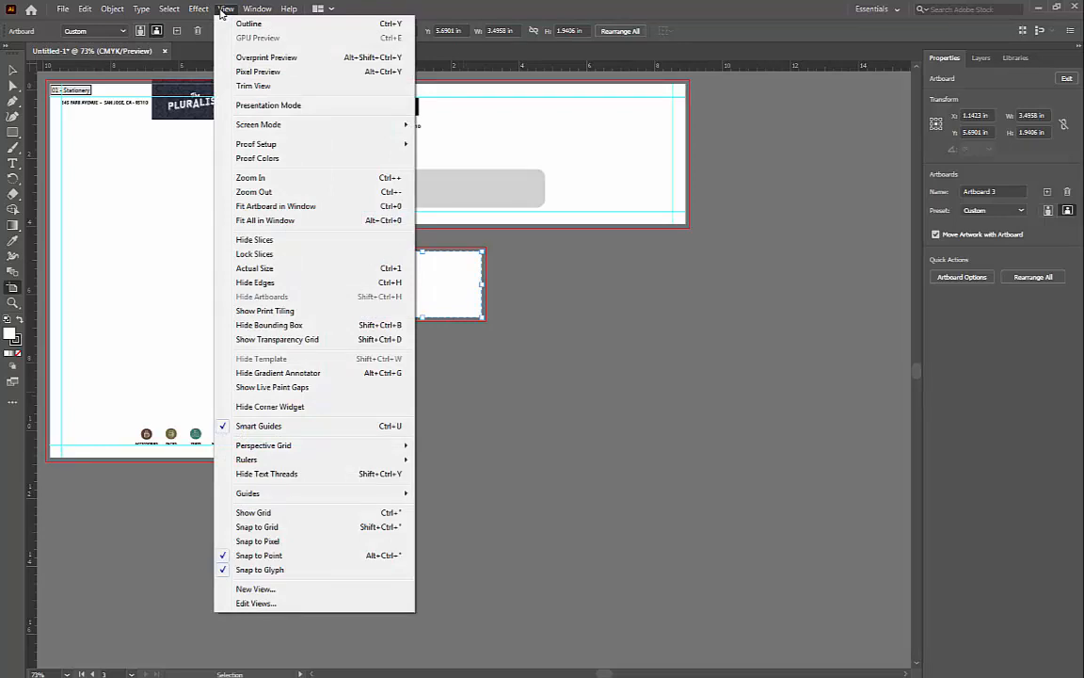
{"action": "mouse_move", "coordinate": [250, 11]}
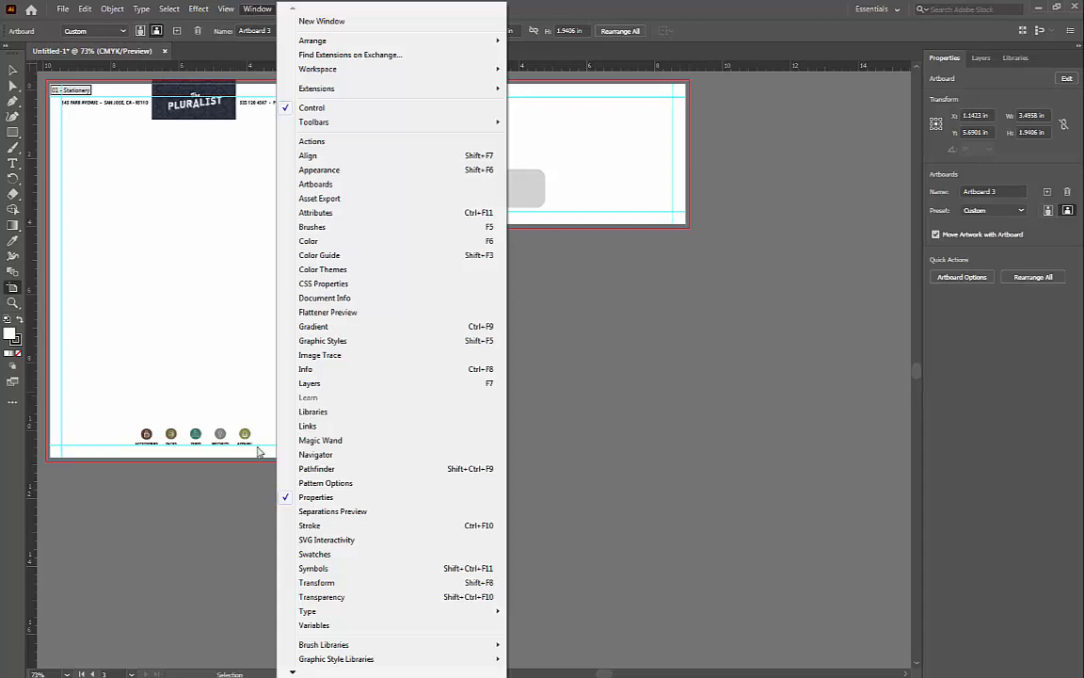
{"action": "left_click", "coordinate": [652, 10]}
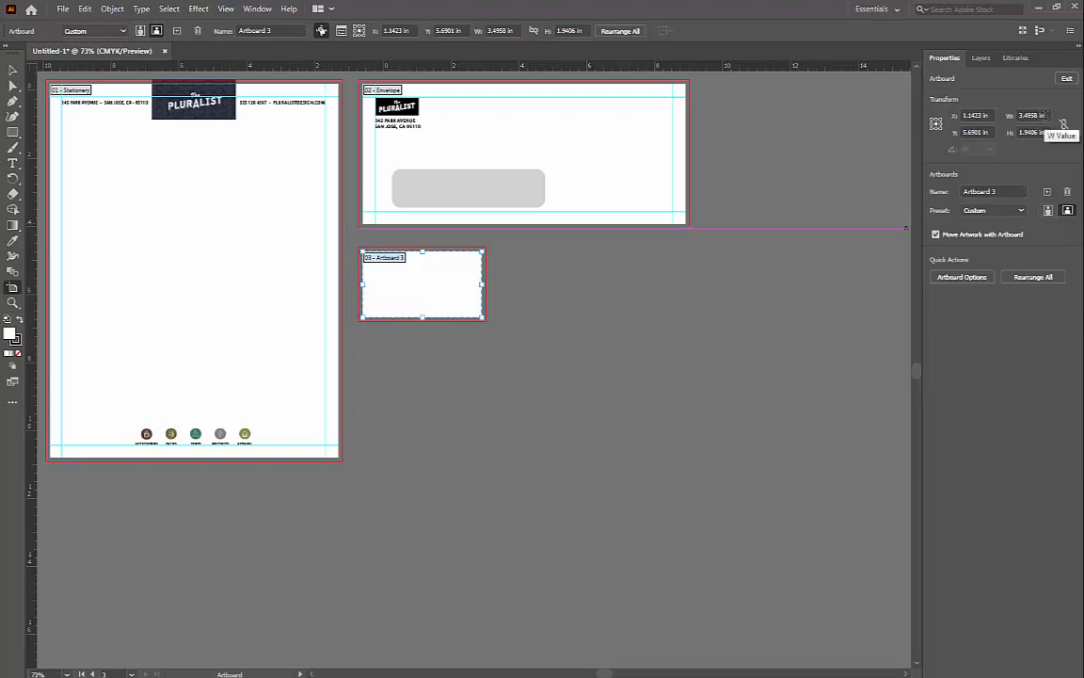
- Set the new artboard's size to 3.5 in wide by 2 in high and name it Business Card
{"action": "left_click", "coordinate": [1031, 115]}
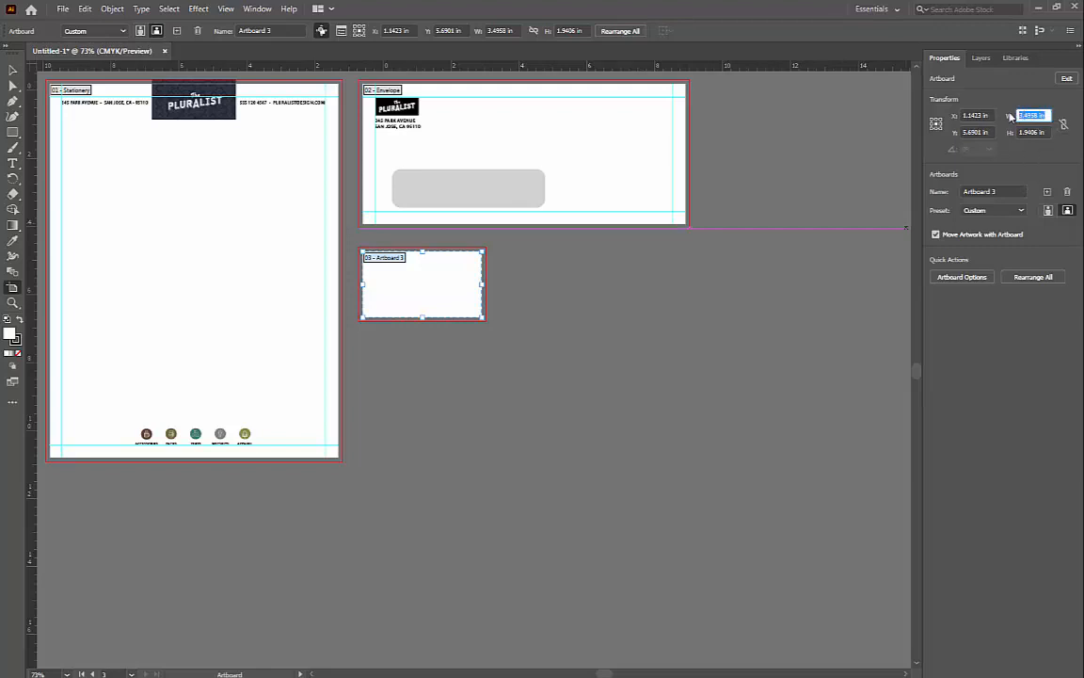
{"action": "type", "text": "3.5\""}
{"action": "key", "text": "Tab"}
{"action": "type", "text": "2"}
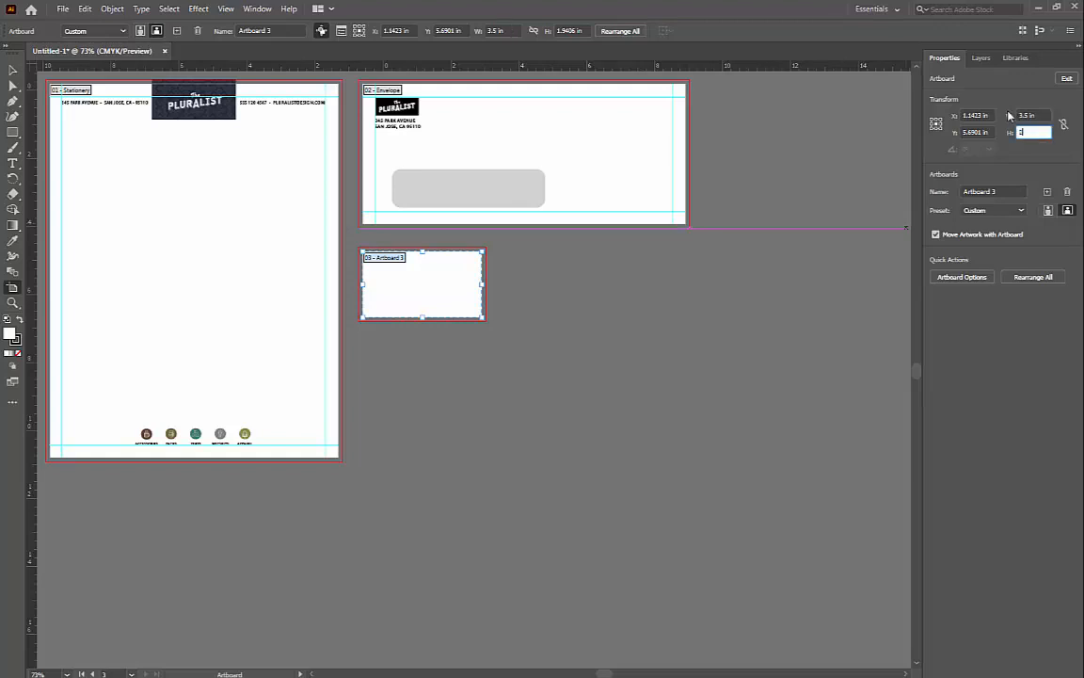
{"action": "key", "text": "Tab"}
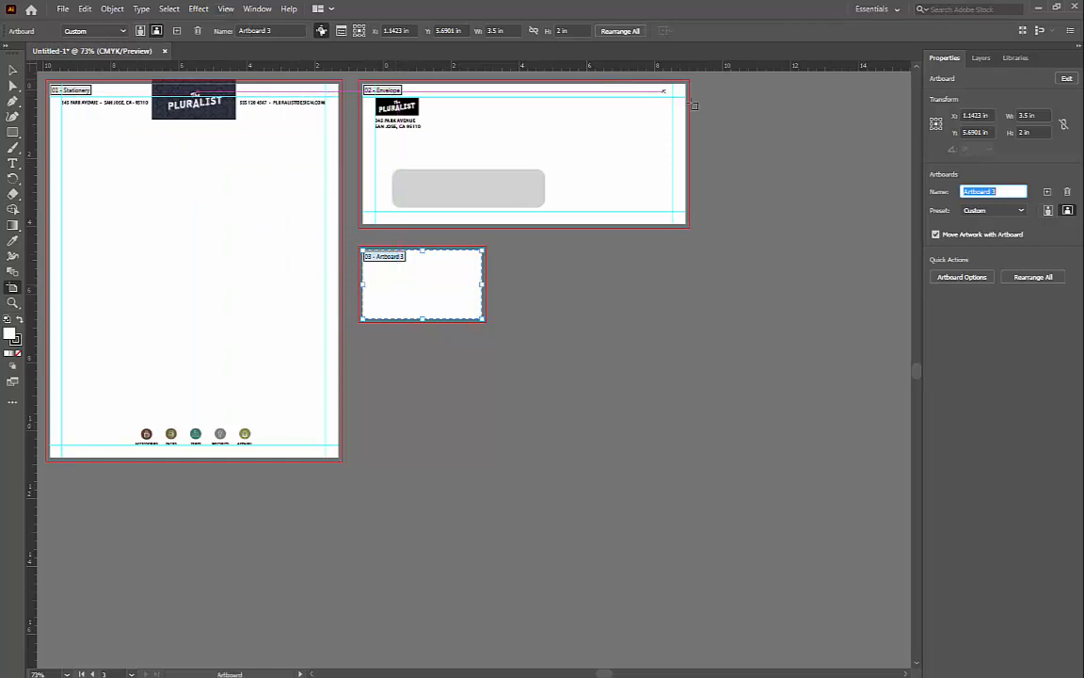
{"action": "type", "text": "Business Card"}
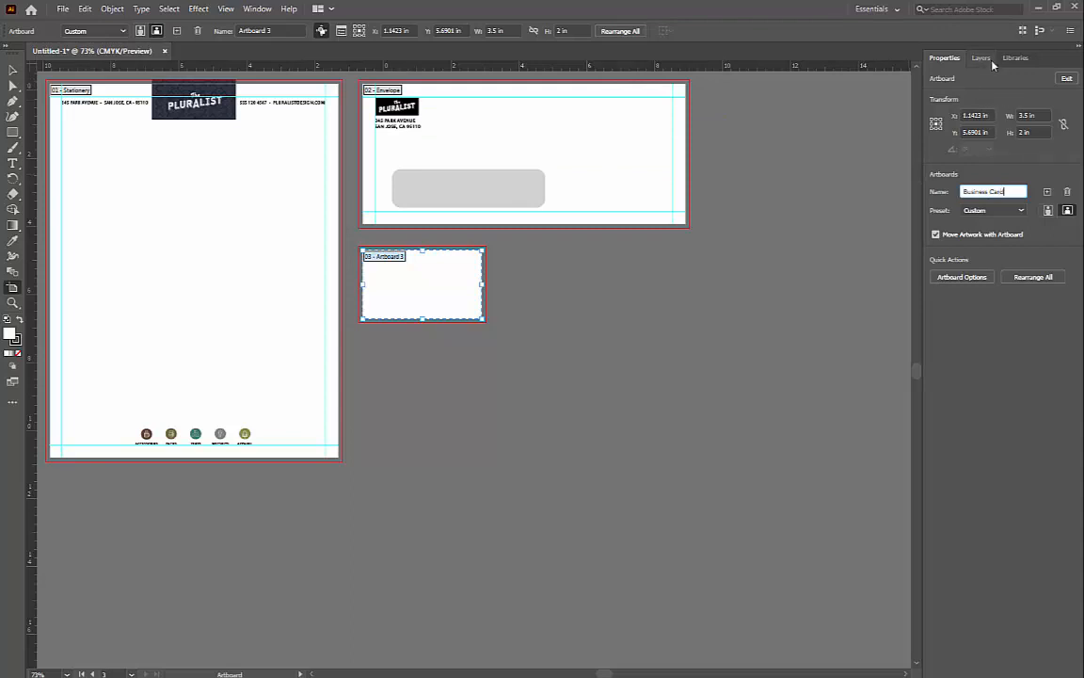
{"action": "key", "text": "Return"}
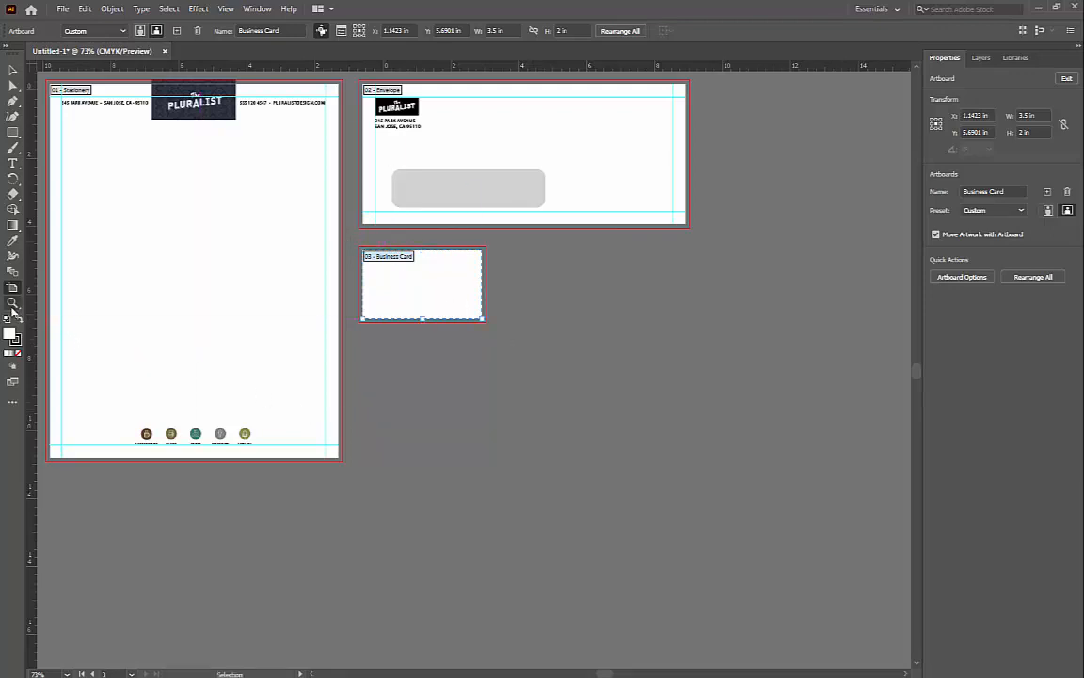
- Place the ruler origin at the upper-left corner of the Business Card artboard
{"action": "left_click", "coordinate": [12, 304]}
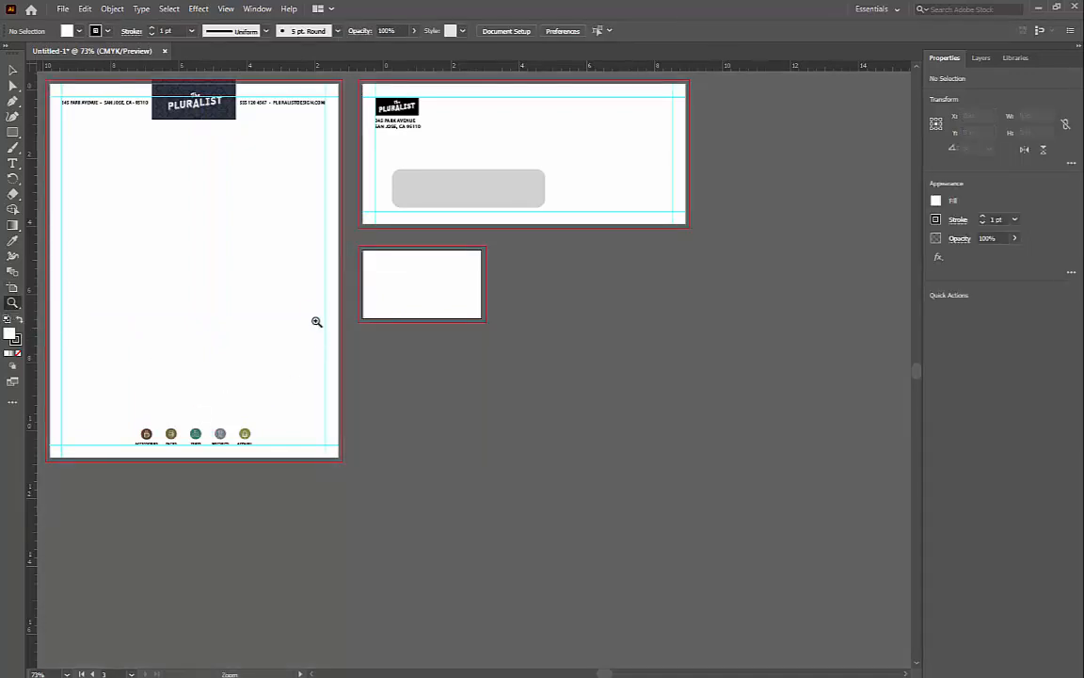
{"action": "left_click_drag", "start_coordinate": [351, 238], "coordinate": [496, 334]}
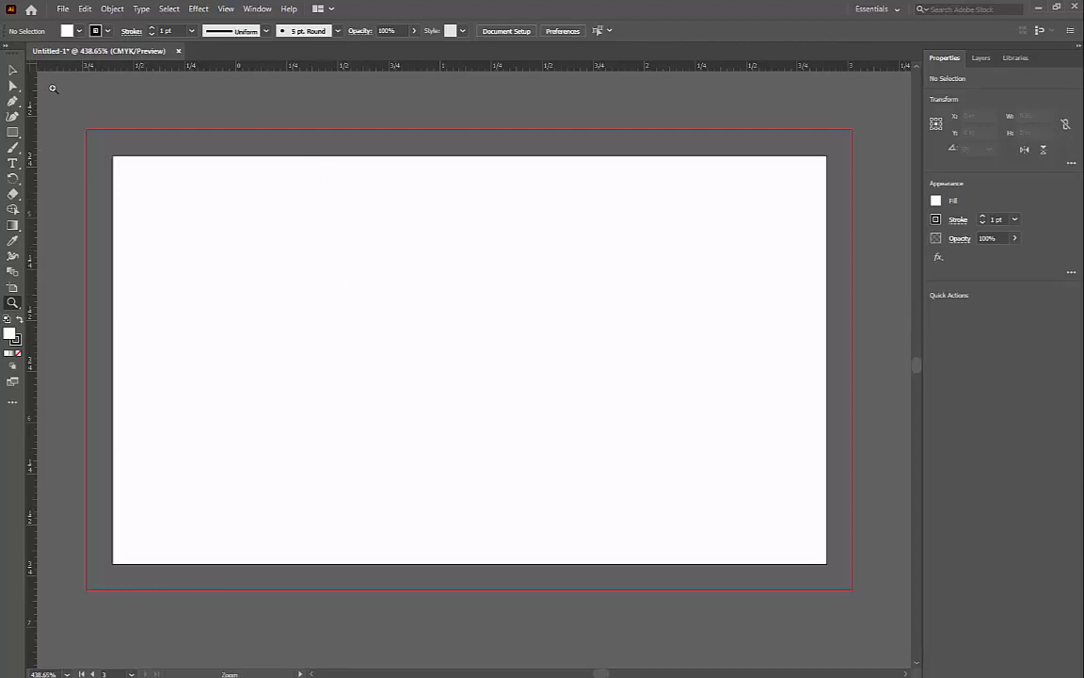
{"action": "left_click_drag", "start_coordinate": [32, 71], "coordinate": [114, 157]}
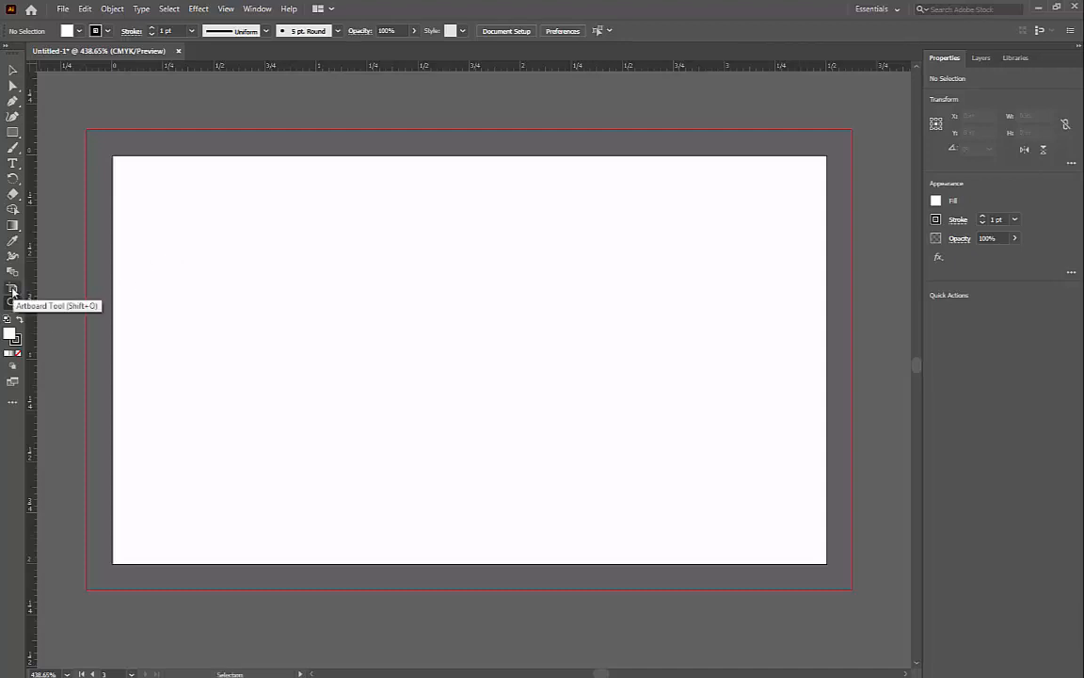
- Add a vertical and a horizontal ruler guide about 0.19 in inside the Business Card artboard's left and top edges
{"action": "left_click", "coordinate": [12, 291]}
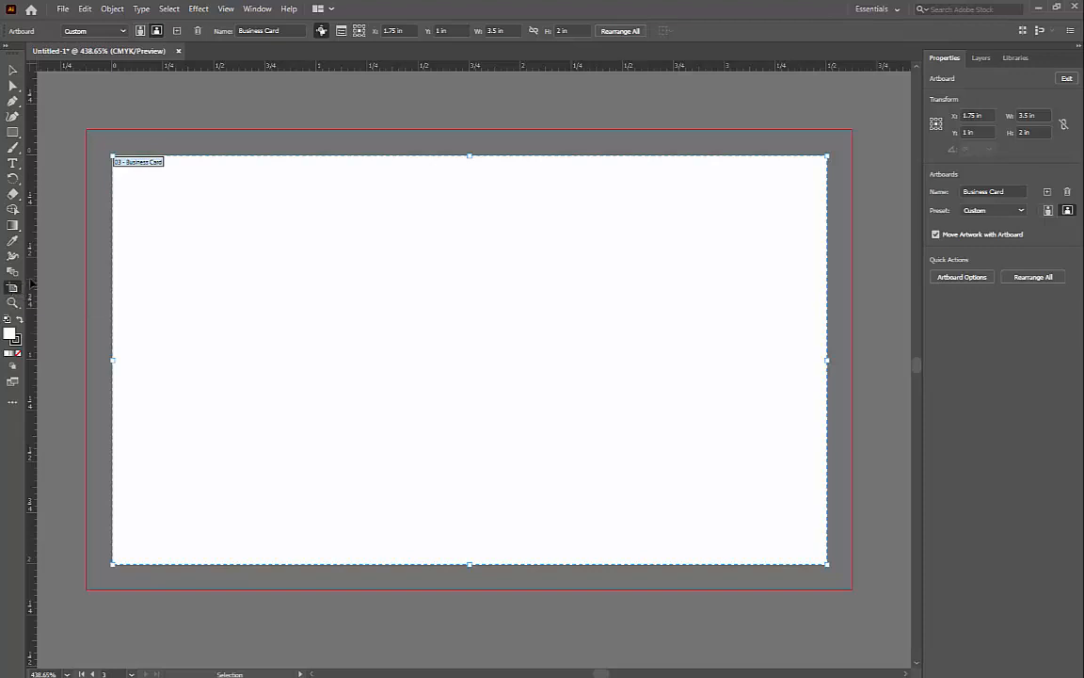
{"action": "left_click_drag", "start_coordinate": [99, 278], "coordinate": [153, 274]}
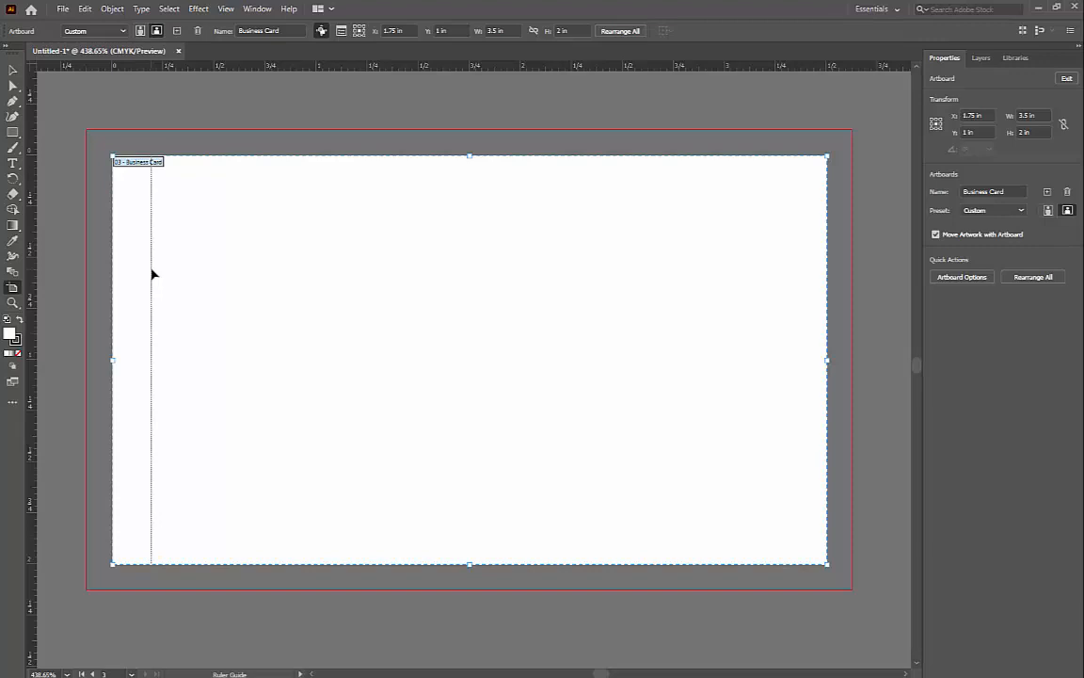
{"action": "mouse_move", "coordinate": [153, 274]}
{"action": "left_mouse_down"}
{"action": "mouse_move", "coordinate": [114, 268]}
{"action": "mouse_move", "coordinate": [146, 270]}
{"action": "left_mouse_up"}
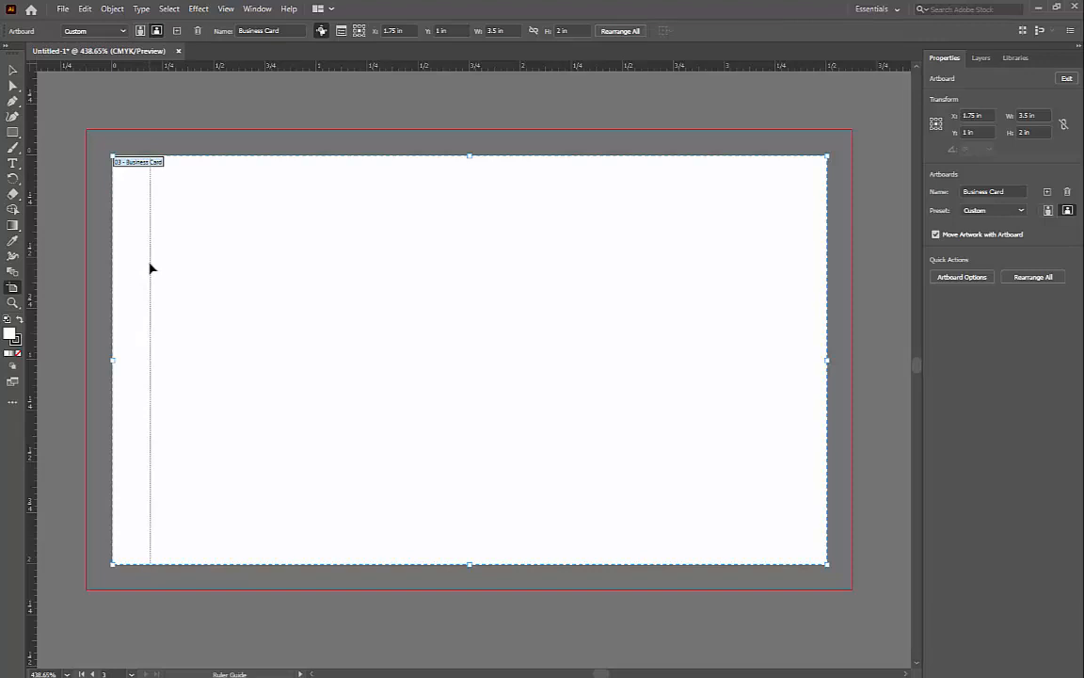
{"action": "left_click_drag", "start_coordinate": [151, 269], "coordinate": [151, 269]}
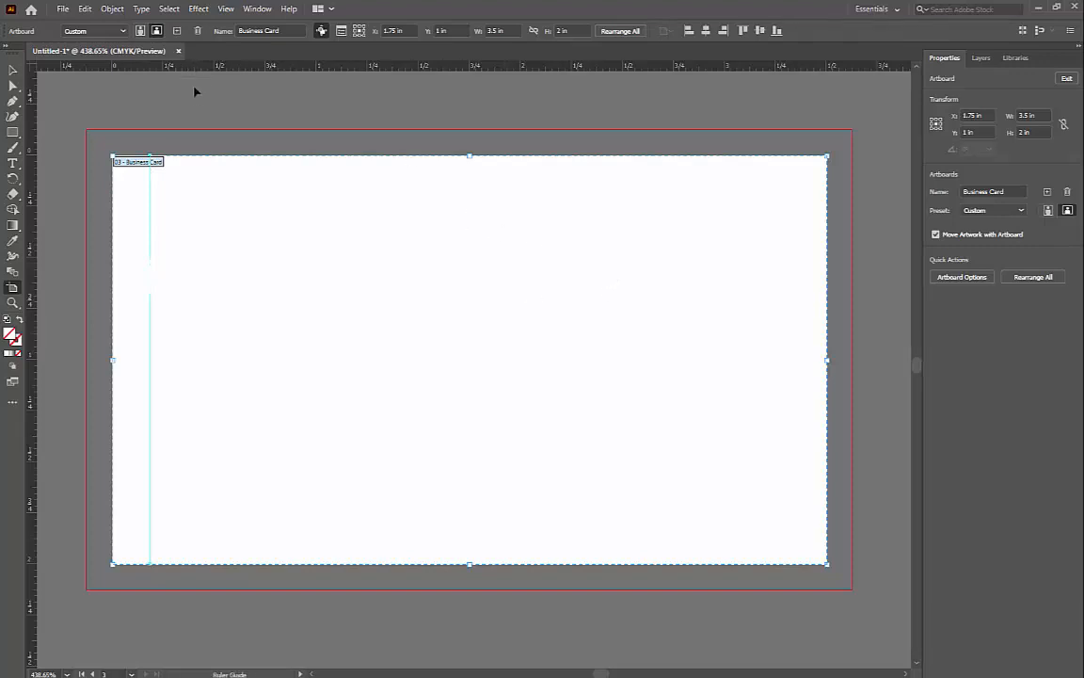
{"action": "left_click_drag", "start_coordinate": [195, 92], "coordinate": [201, 199]}
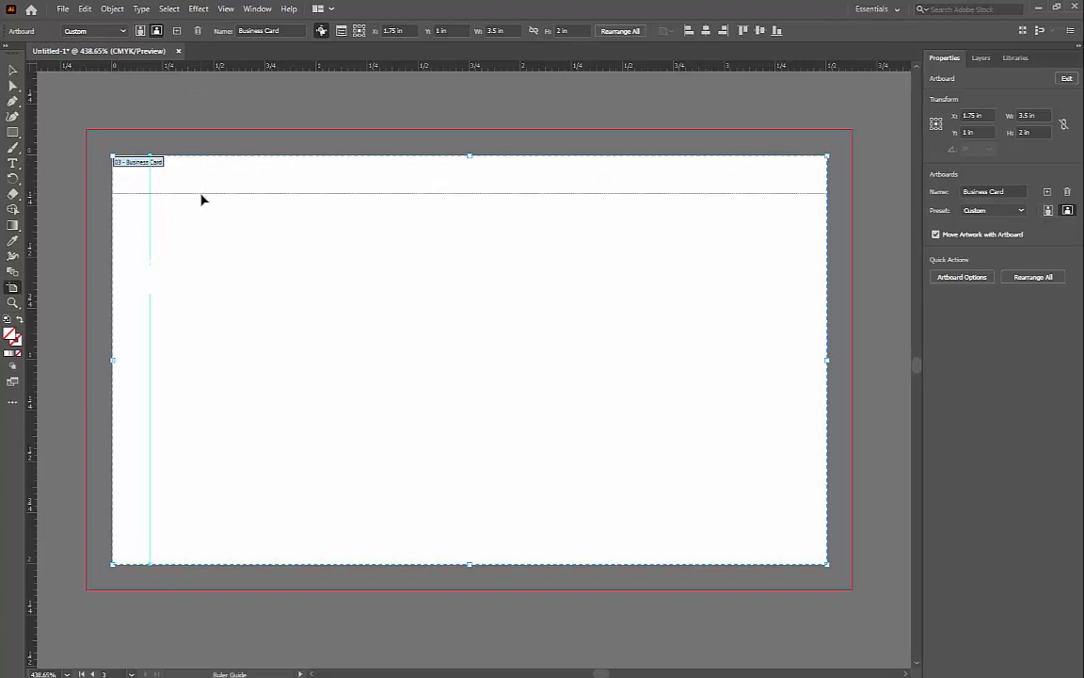
{"action": "left_click_drag", "start_coordinate": [200, 200], "coordinate": [207, 199]}
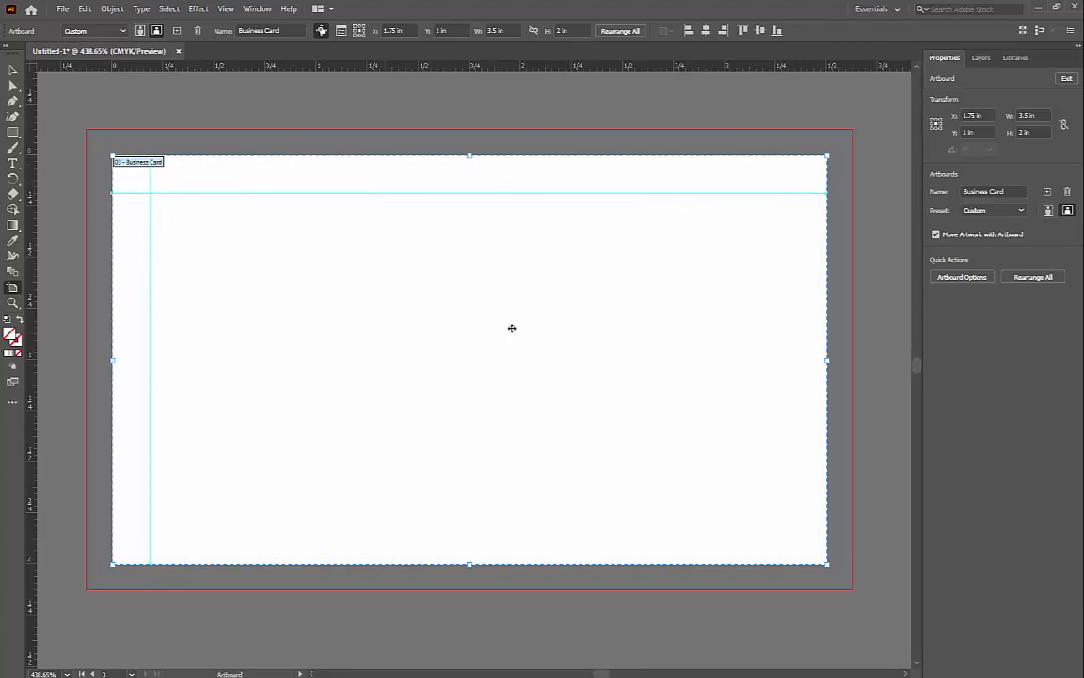
- Add a horizontal and a vertical ruler guide about 0.19 in inside the Business Card artboard's bottom and right edges
{"action": "left_click_drag", "start_coordinate": [217, 67], "coordinate": [276, 543]}
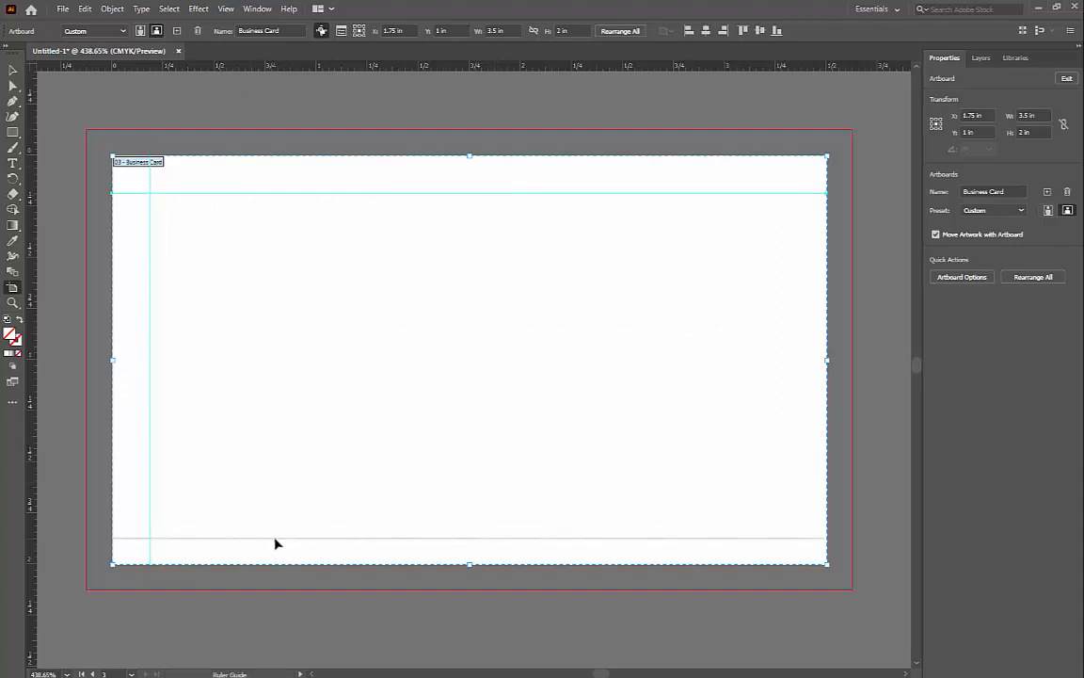
{"action": "left_click_drag", "start_coordinate": [275, 543], "coordinate": [278, 536]}
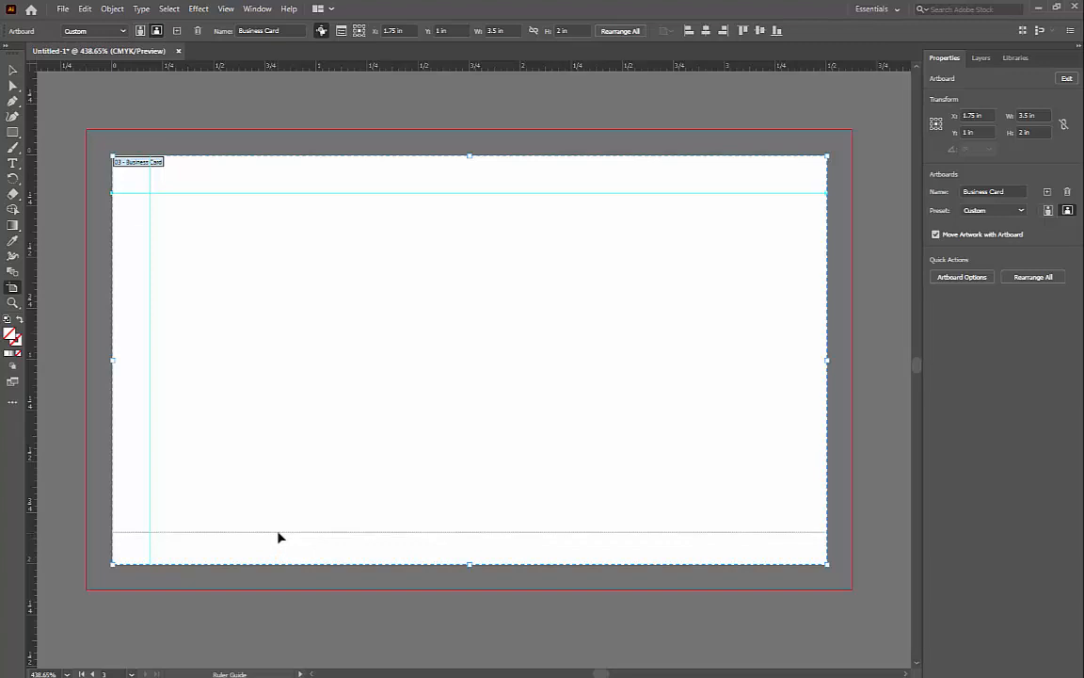
{"action": "left_click_drag", "start_coordinate": [278, 537], "coordinate": [278, 533]}
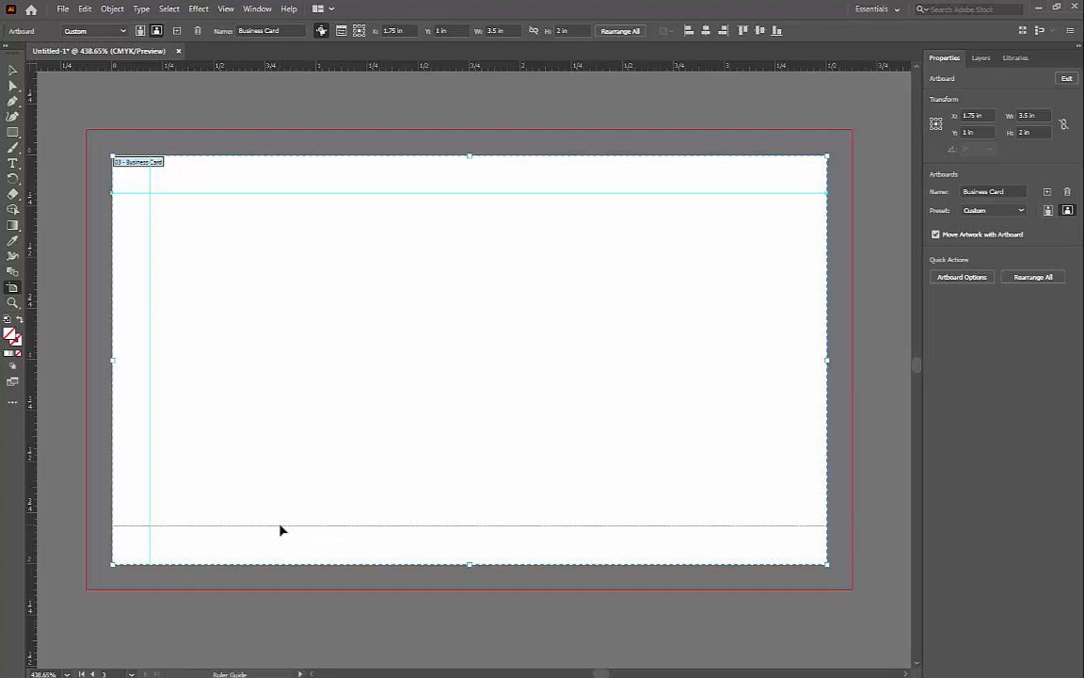
{"action": "left_click_drag", "start_coordinate": [279, 530], "coordinate": [280, 530]}
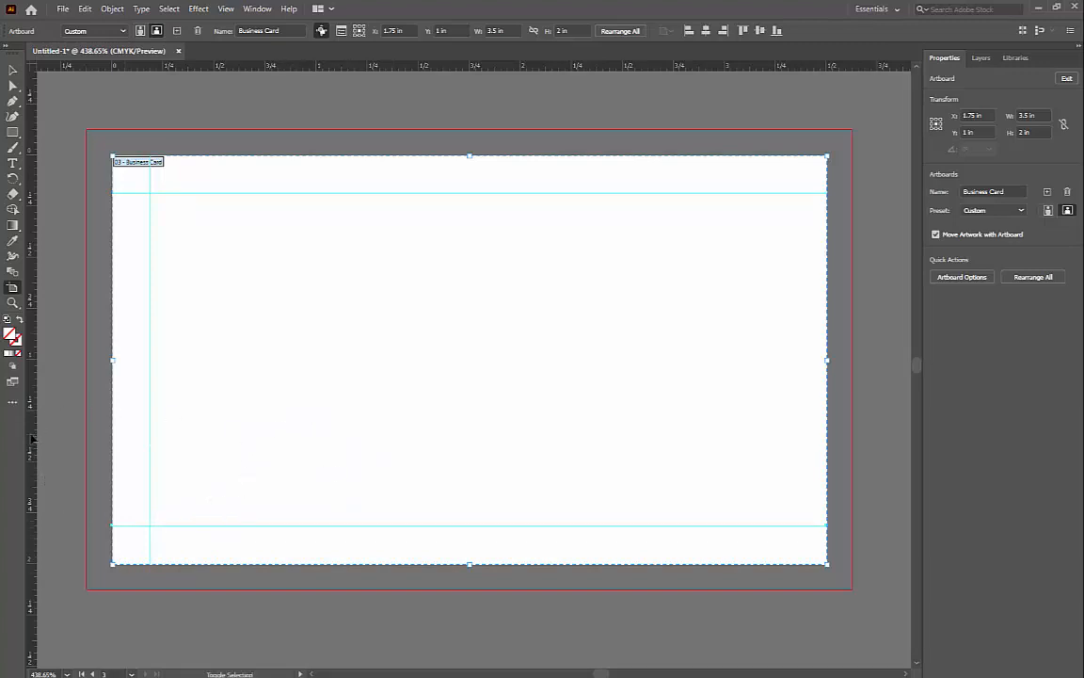
{"action": "left_click_drag", "start_coordinate": [33, 439], "coordinate": [790, 403]}
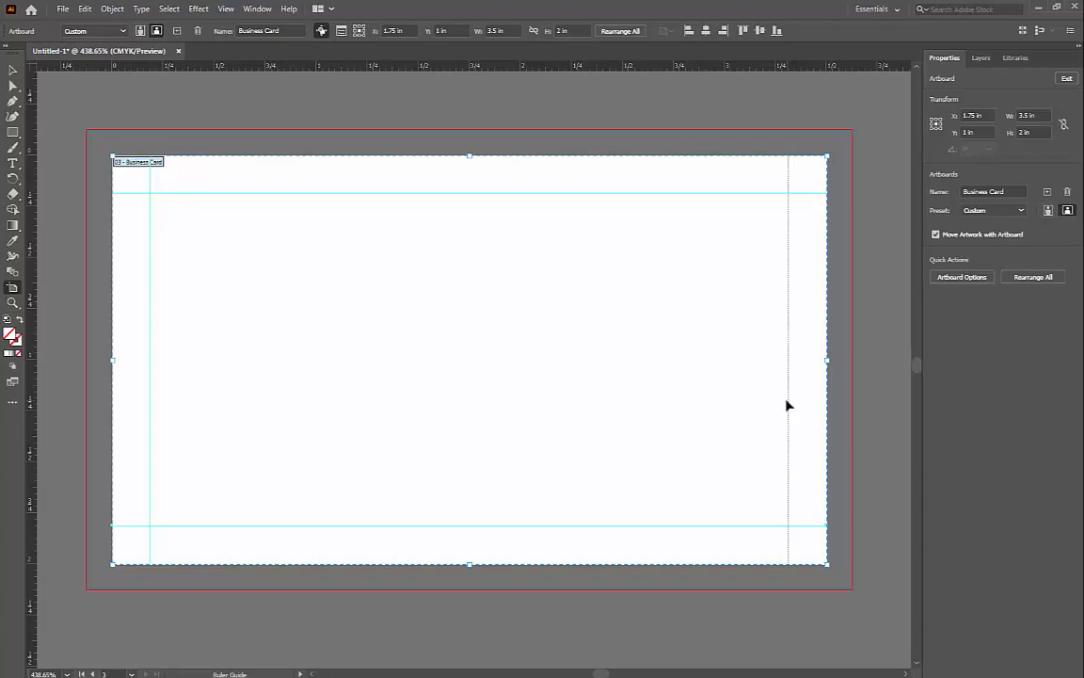
{"action": "left_click_drag", "start_coordinate": [788, 405], "coordinate": [789, 405]}
- Begin saving the document as a new file in Documents > Adobe Creative Cloud > Lesson01 > Lesson01
{"action": "left_click", "coordinate": [63, 9]}
{"action": "left_click", "coordinate": [82, 114]}
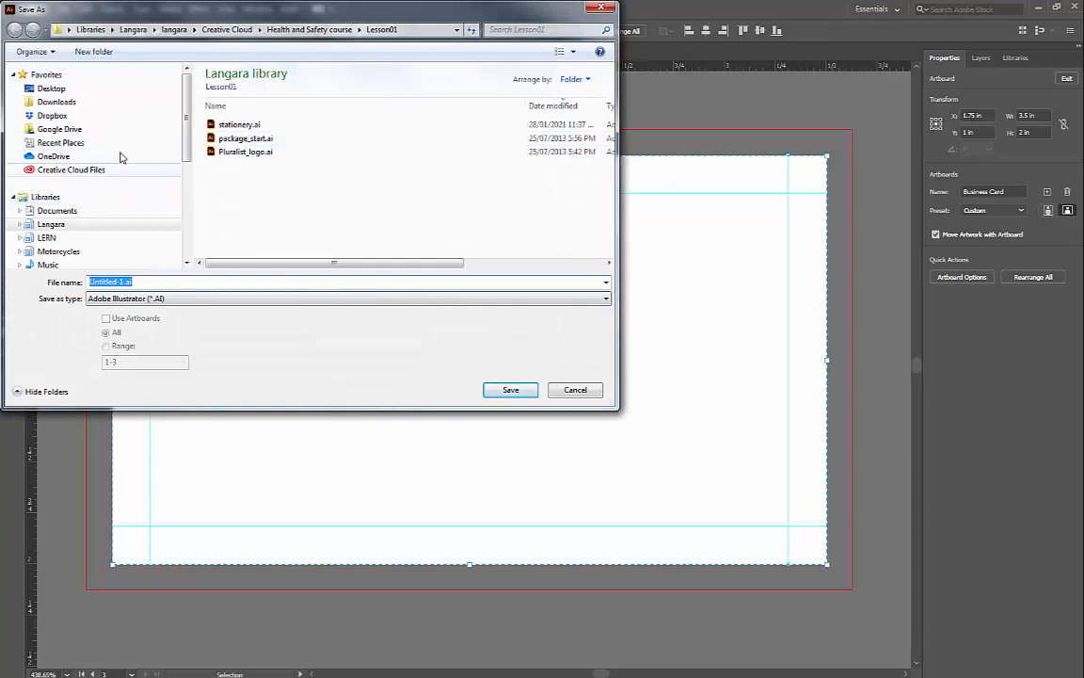
{"action": "left_click", "coordinate": [68, 211]}
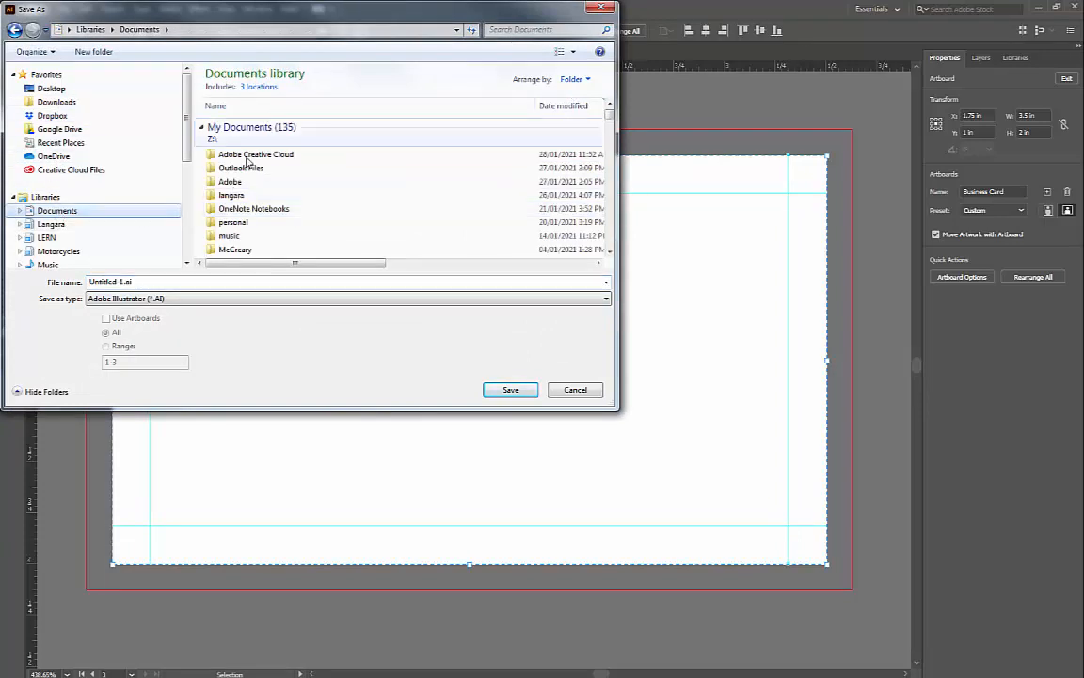
{"action": "double_click", "coordinate": [240, 154]}
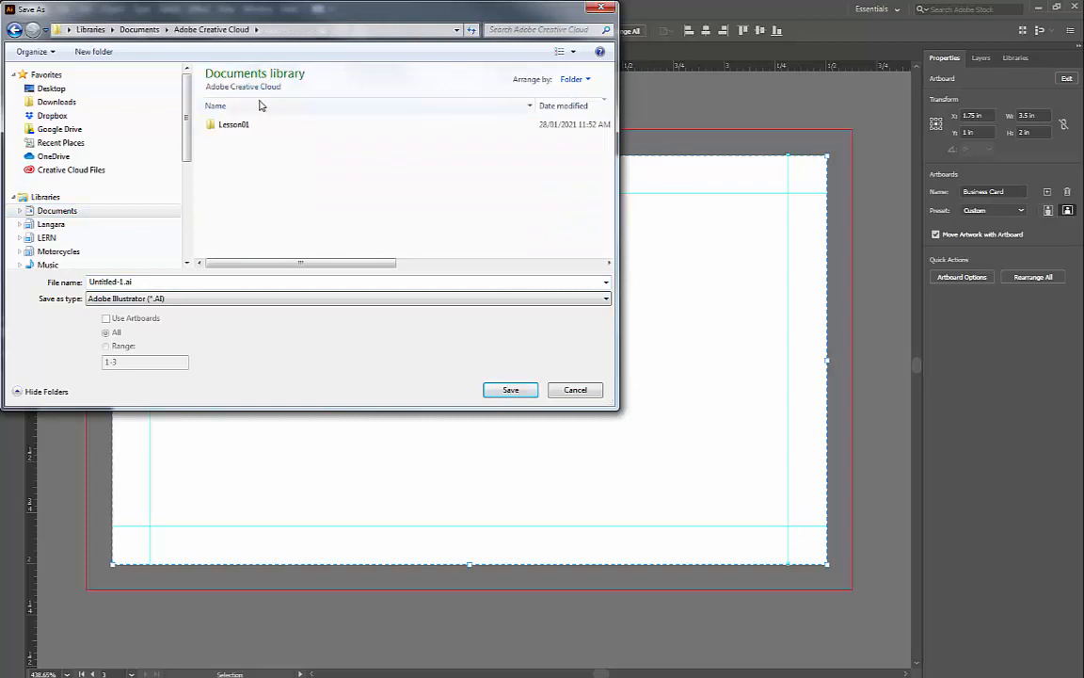
{"action": "double_click", "coordinate": [237, 125]}
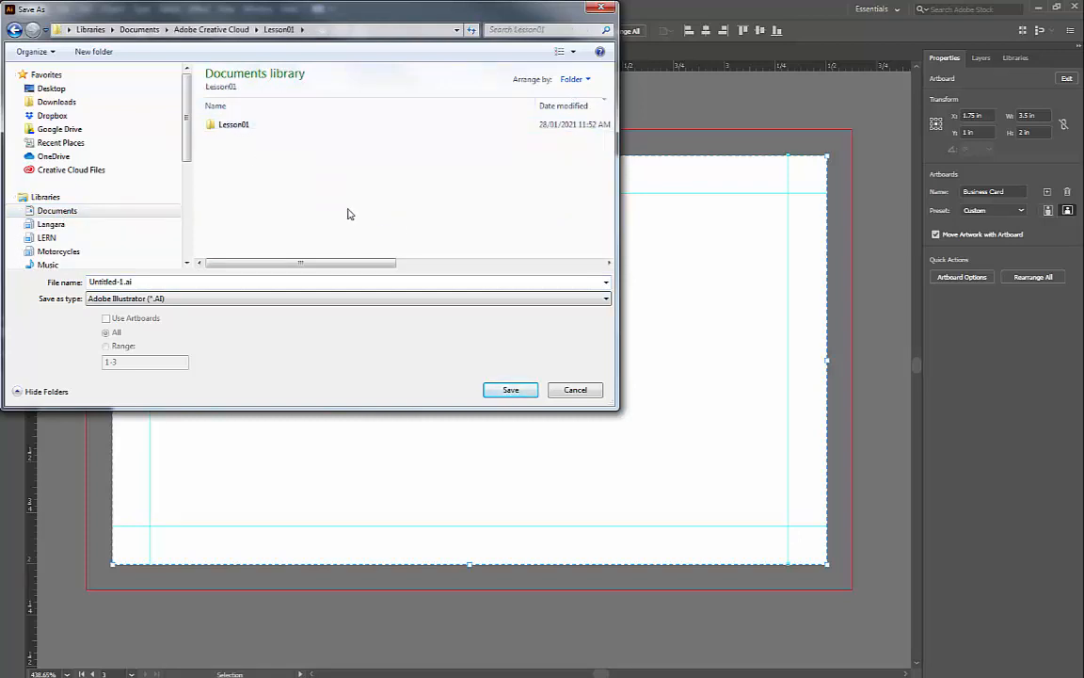
{"action": "double_click", "coordinate": [230, 128]}
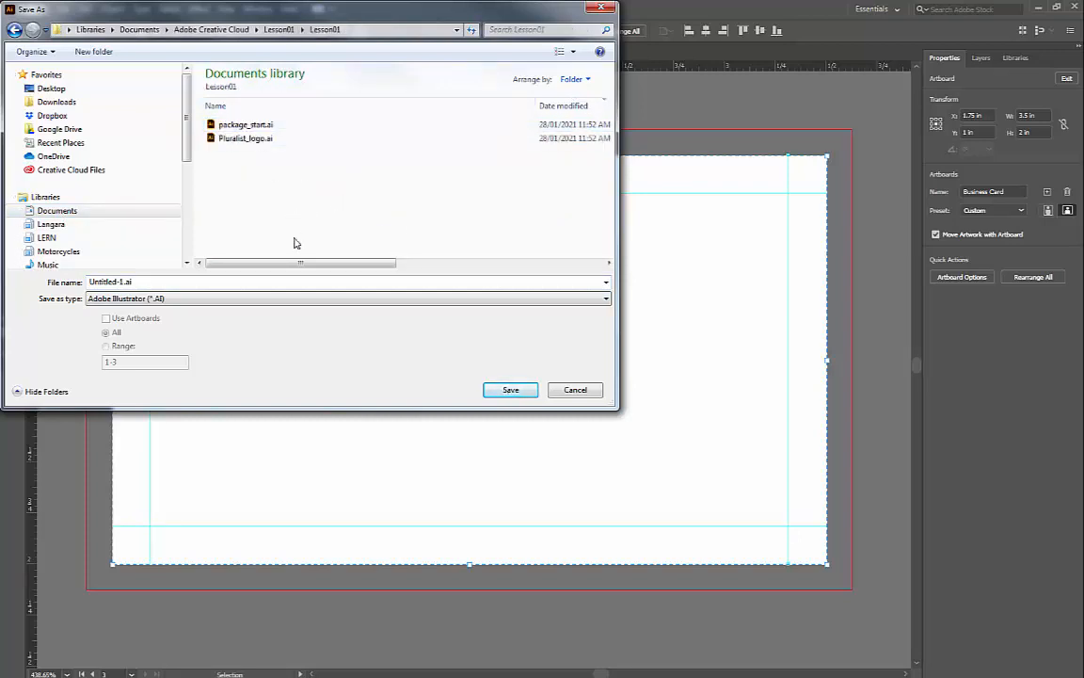
- Name the file stationery and save it in Adobe Illustrator format with the default Illustrator 2020 options
{"action": "left_click", "coordinate": [231, 280]}
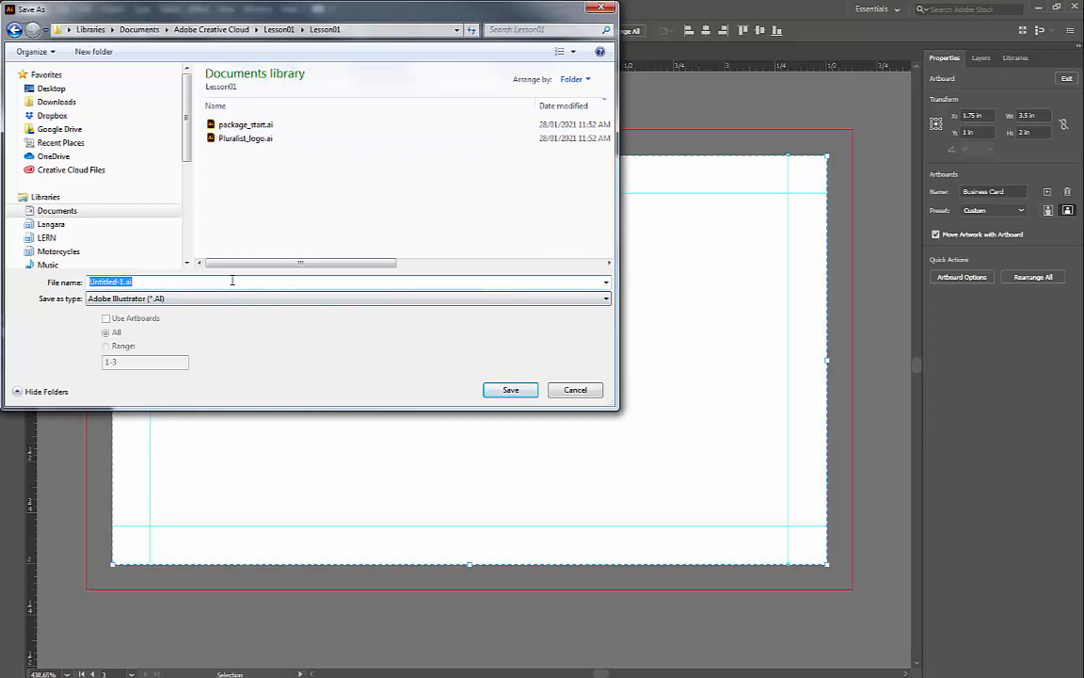
{"action": "type", "text": "sta"}
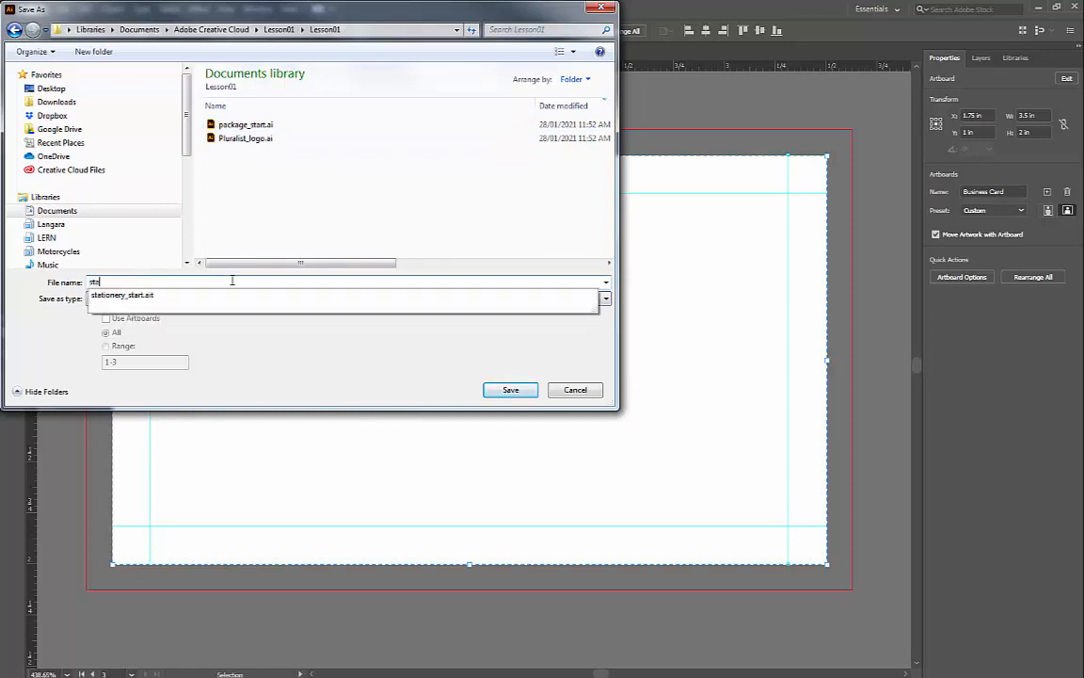
{"action": "type", "text": "tionery"}
{"action": "left_click", "coordinate": [511, 394]}
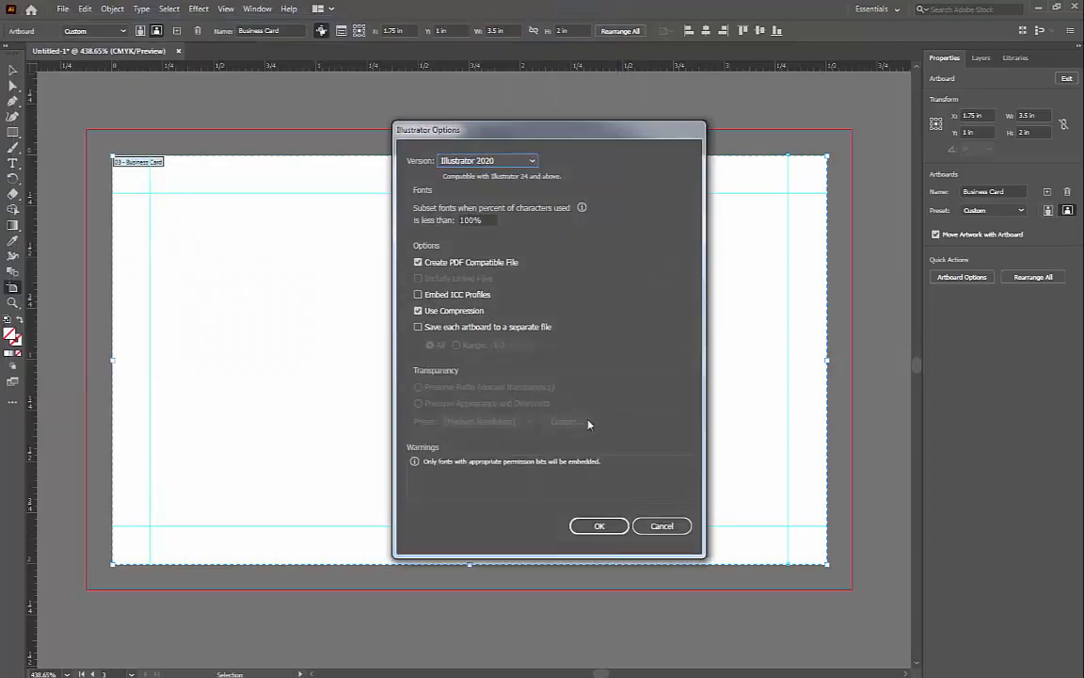
{"action": "left_click_drag", "start_coordinate": [463, 129], "coordinate": [375, 128]}
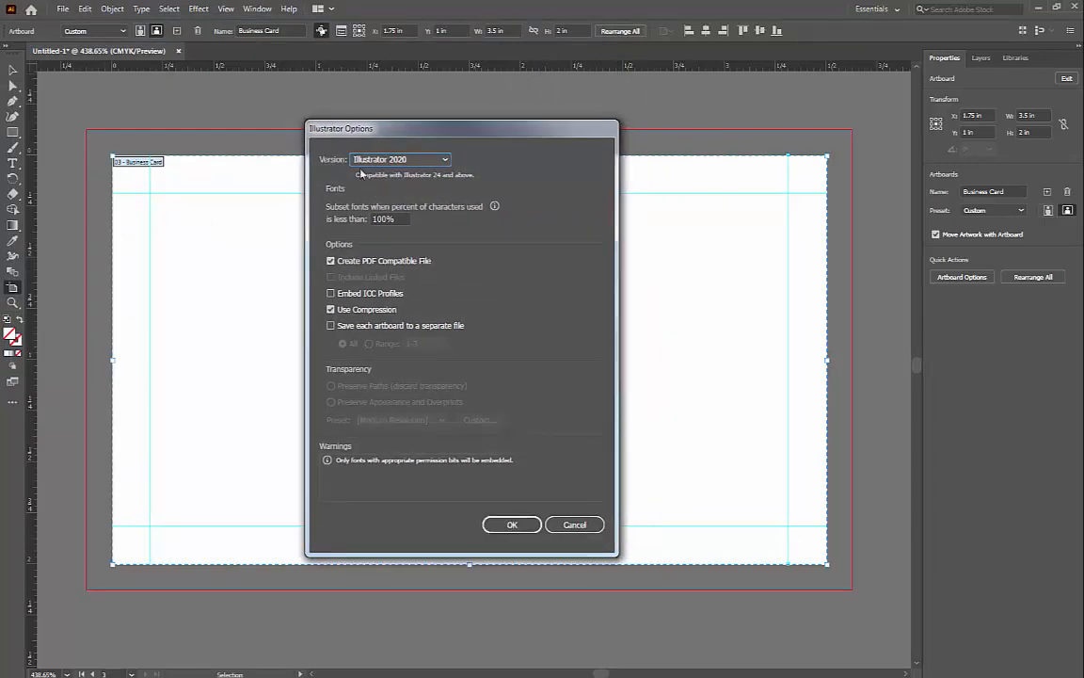
{"action": "left_click", "coordinate": [512, 524]}
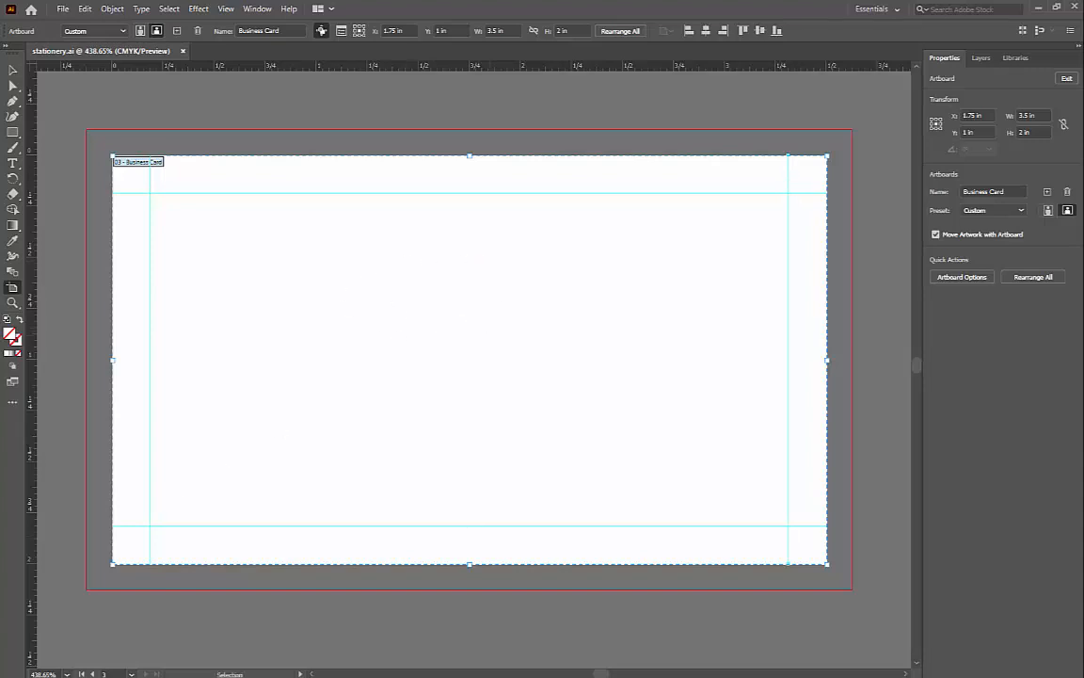
- Switch to Bridge and open Hiking_05_0347.NEF through Camera Raw into Photoshop without adjustments
{"action": "left_click", "coordinate": [137, 677]}
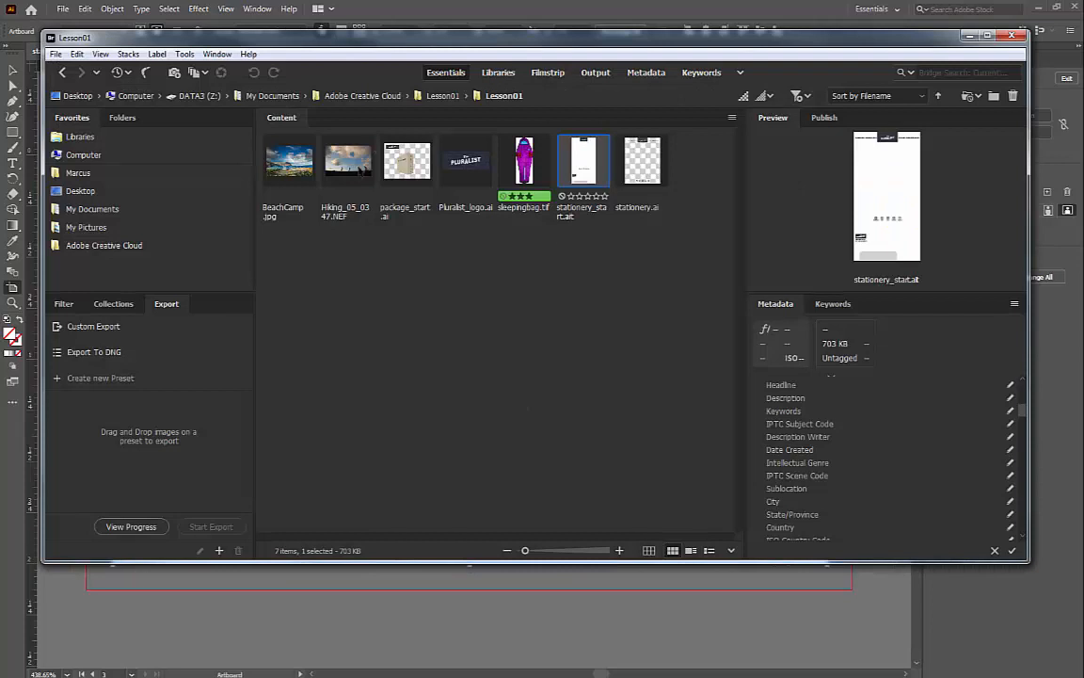
{"action": "left_click", "coordinate": [354, 162]}
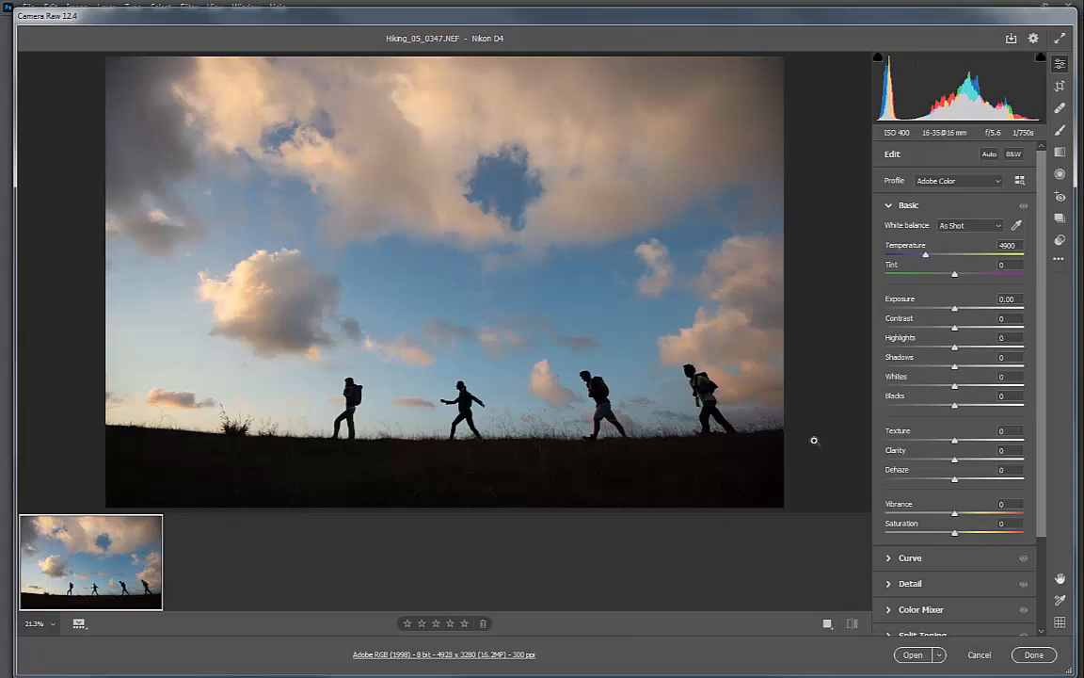
{"action": "left_click", "coordinate": [914, 660]}
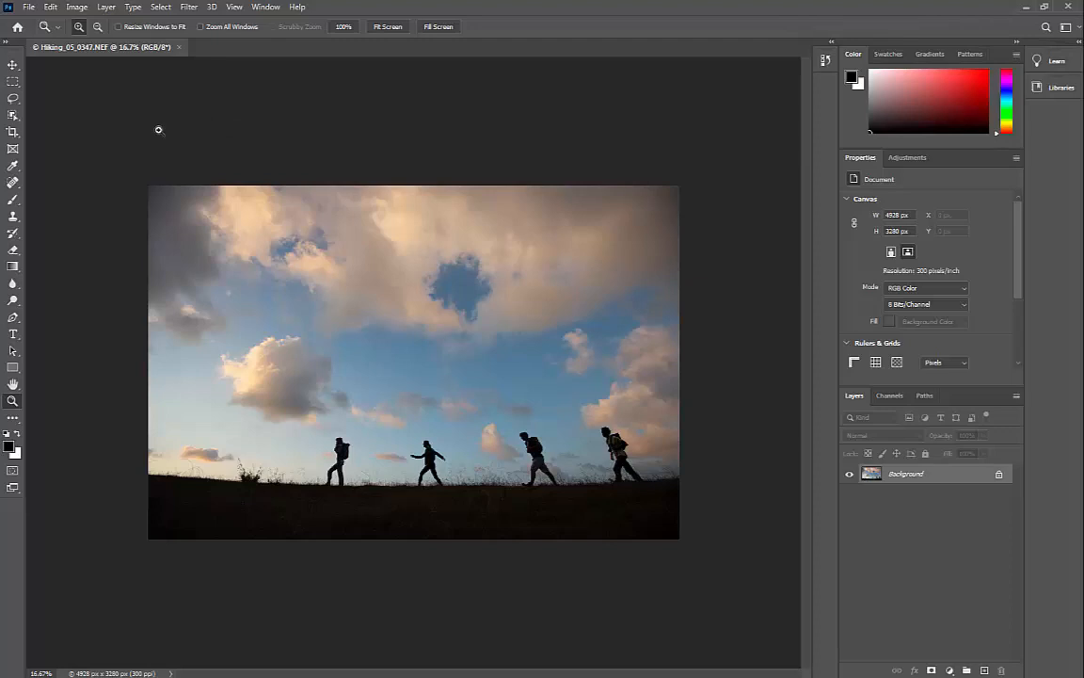
- Set the Crop tool to W x H x Resolution with a height of 2.25 in
{"action": "left_click", "coordinate": [12, 132]}
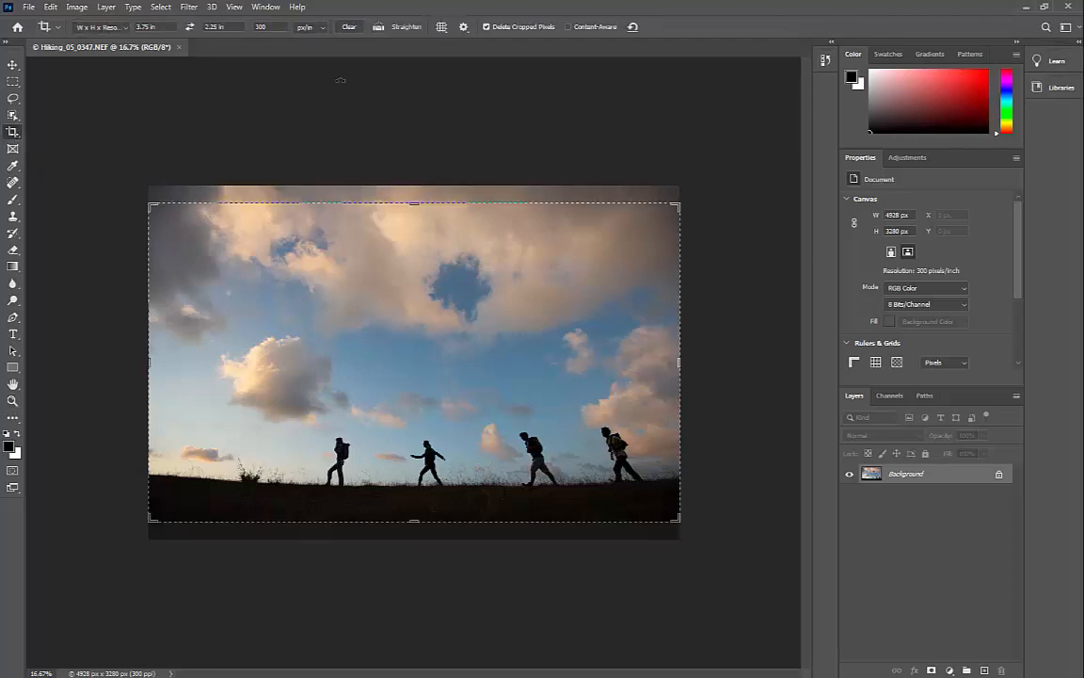
{"action": "left_click", "coordinate": [80, 27]}
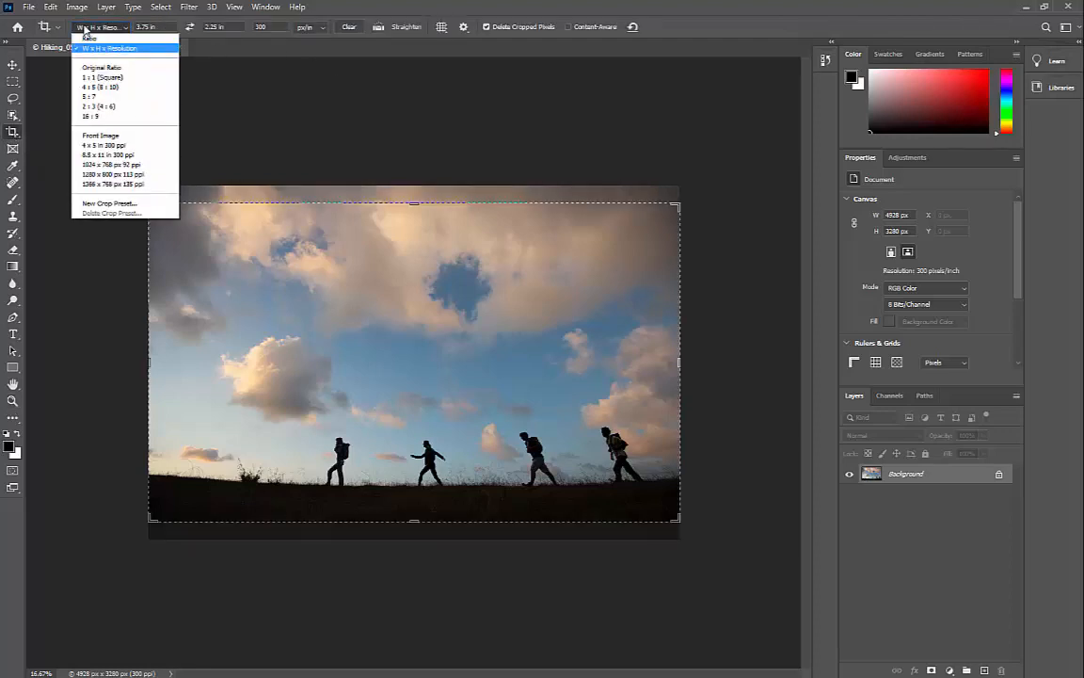
{"action": "left_click", "coordinate": [102, 49]}
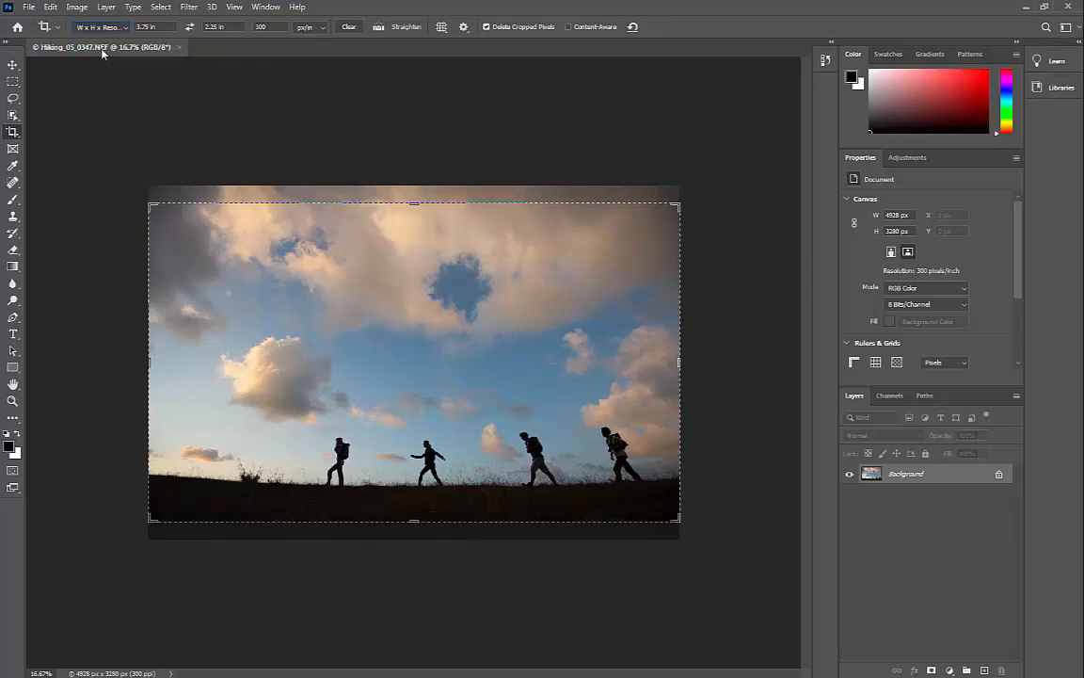
{"action": "left_click_drag", "start_coordinate": [234, 27], "coordinate": [193, 26]}
{"action": "type", "text": "2.25"}
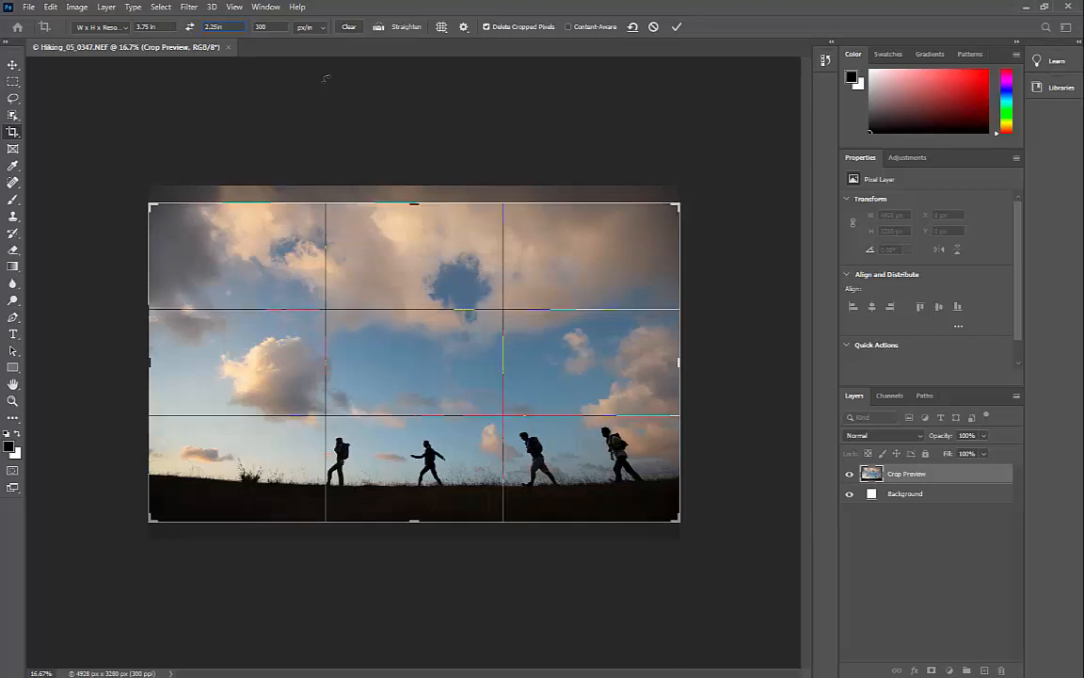
{"action": "key", "text": "Tab"}
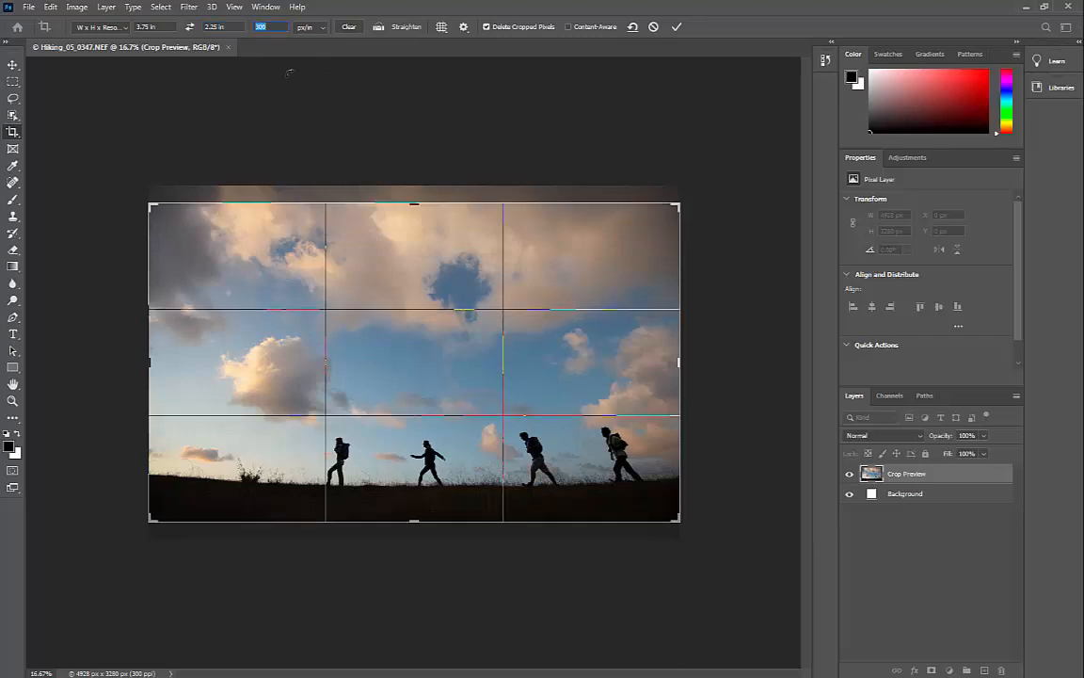
- Set the crop width to 3.75 in and the resolution to 300 px/in, and crop the hiking photo
{"action": "left_click_drag", "start_coordinate": [172, 27], "coordinate": [128, 26]}
{"action": "type", "text": "3.75 in"}
{"action": "key", "text": "Tab"}
{"action": "key", "text": "Tab"}
{"action": "type", "text": "300"}
{"action": "key", "text": "Tab"}
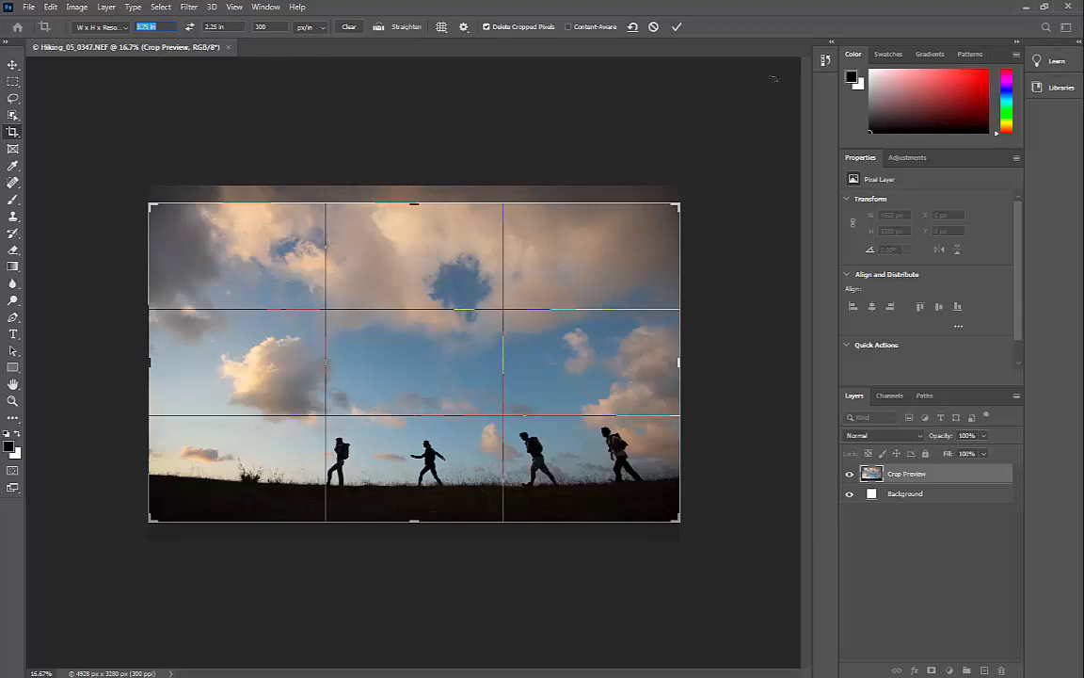
{"action": "left_click", "coordinate": [676, 28]}
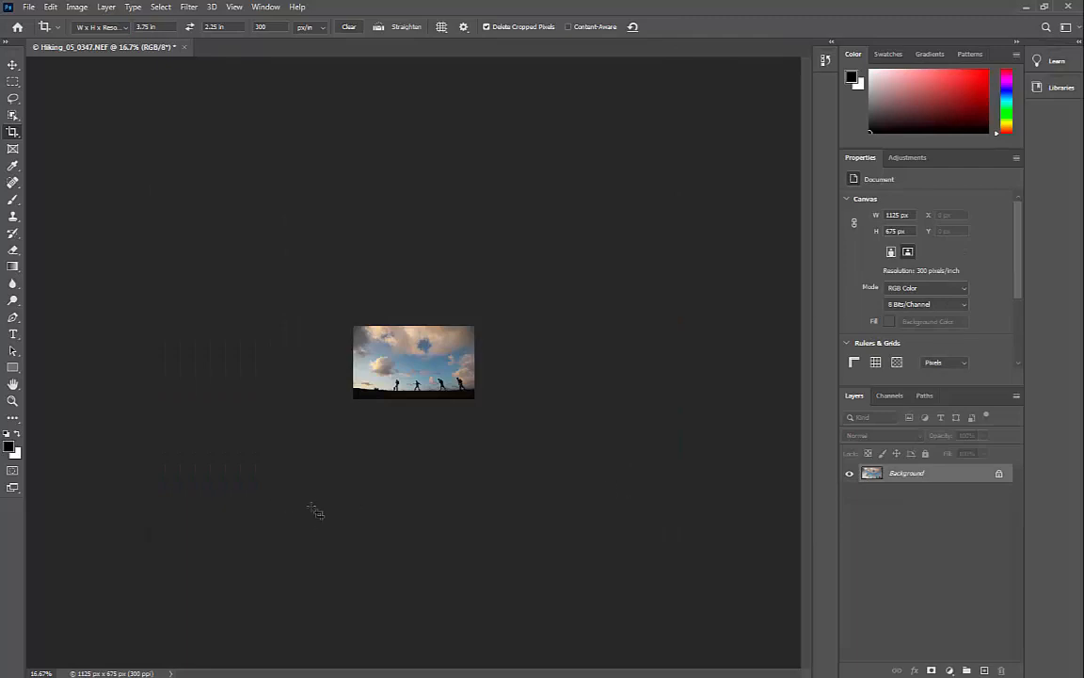
- Start a Tilt-Shift blur from the Blur Gallery on the cropped photo, viewed at 100%
{"action": "left_click", "coordinate": [13, 400]}
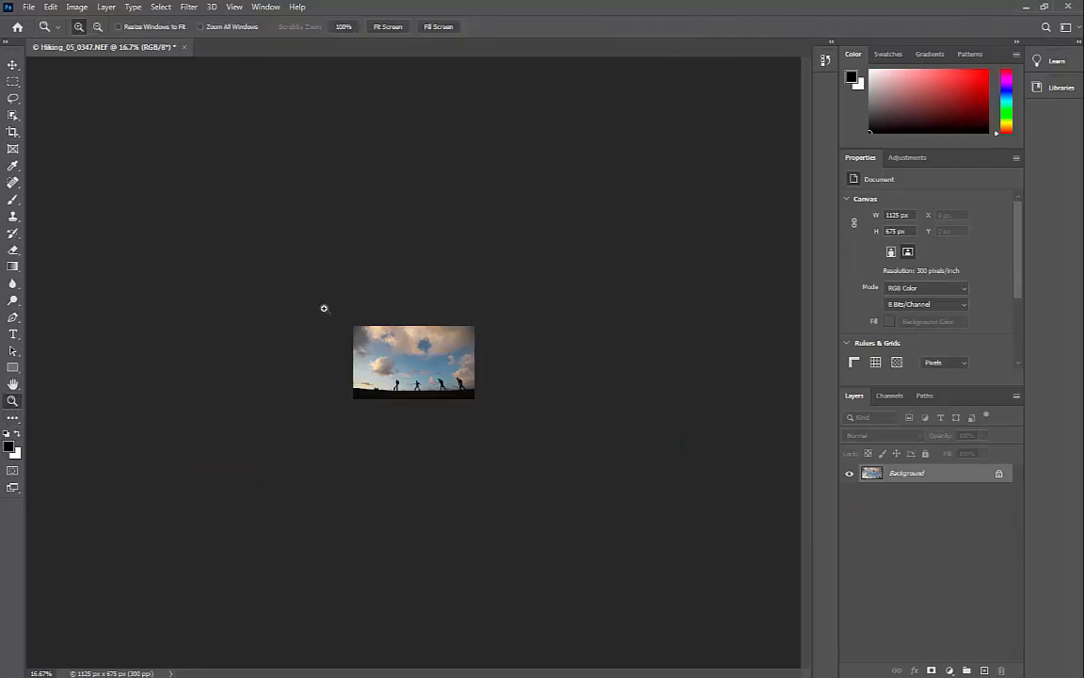
{"action": "left_click_drag", "start_coordinate": [437, 358], "coordinate": [486, 396]}
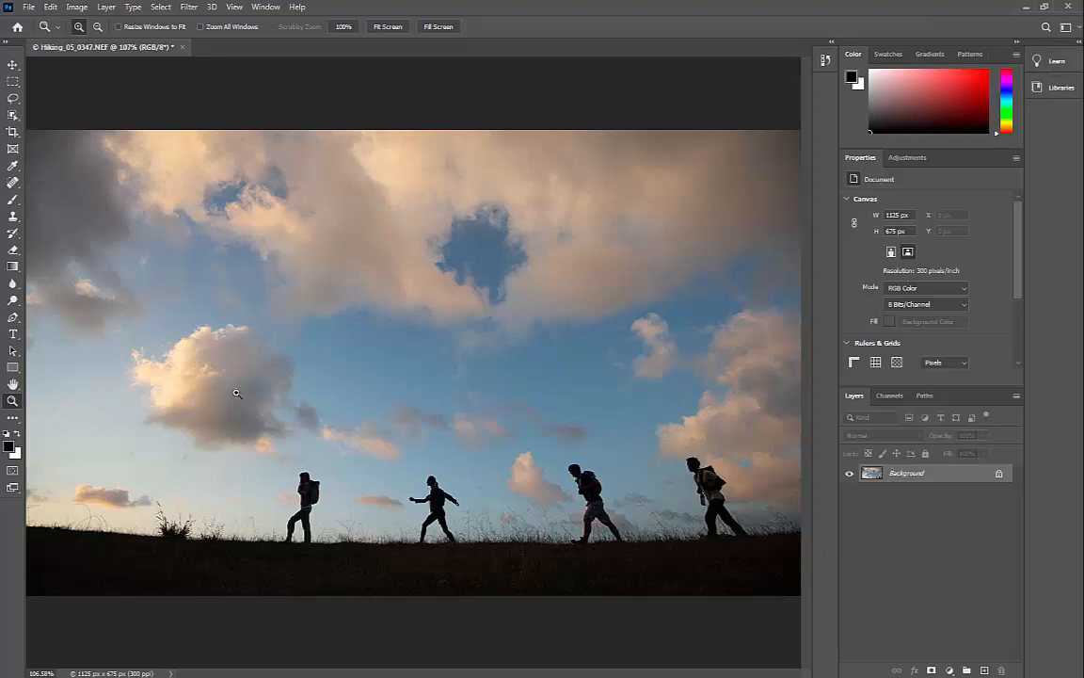
{"action": "left_click", "coordinate": [185, 406]}
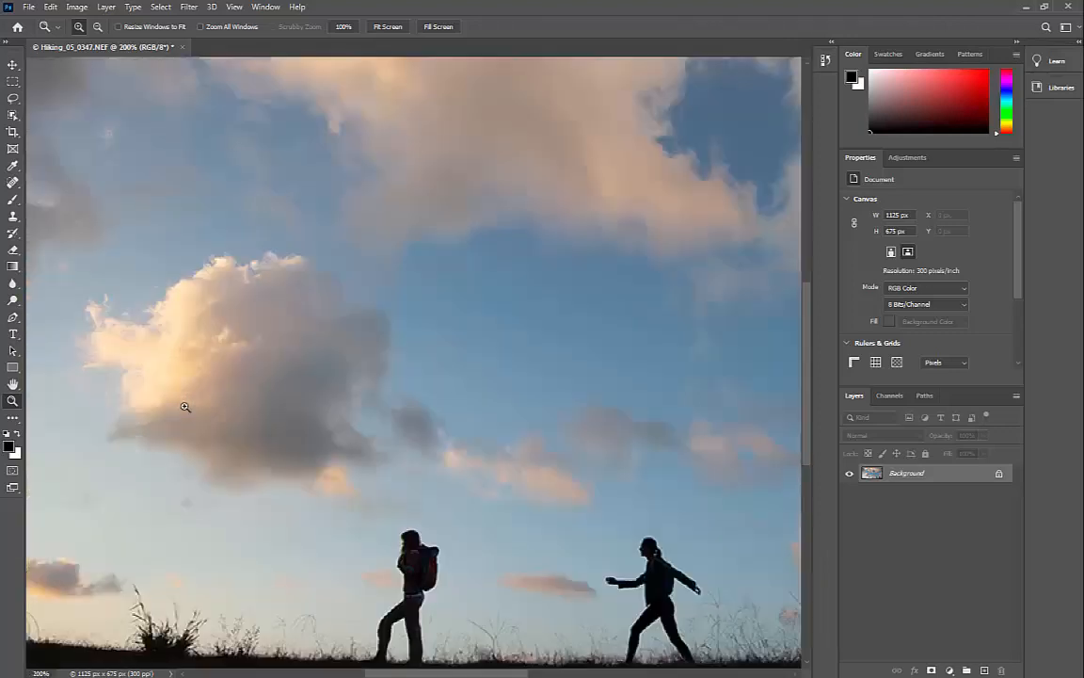
{"action": "key", "text": "alt"}
{"action": "left_click", "coordinate": [192, 403], "text": "alt"}
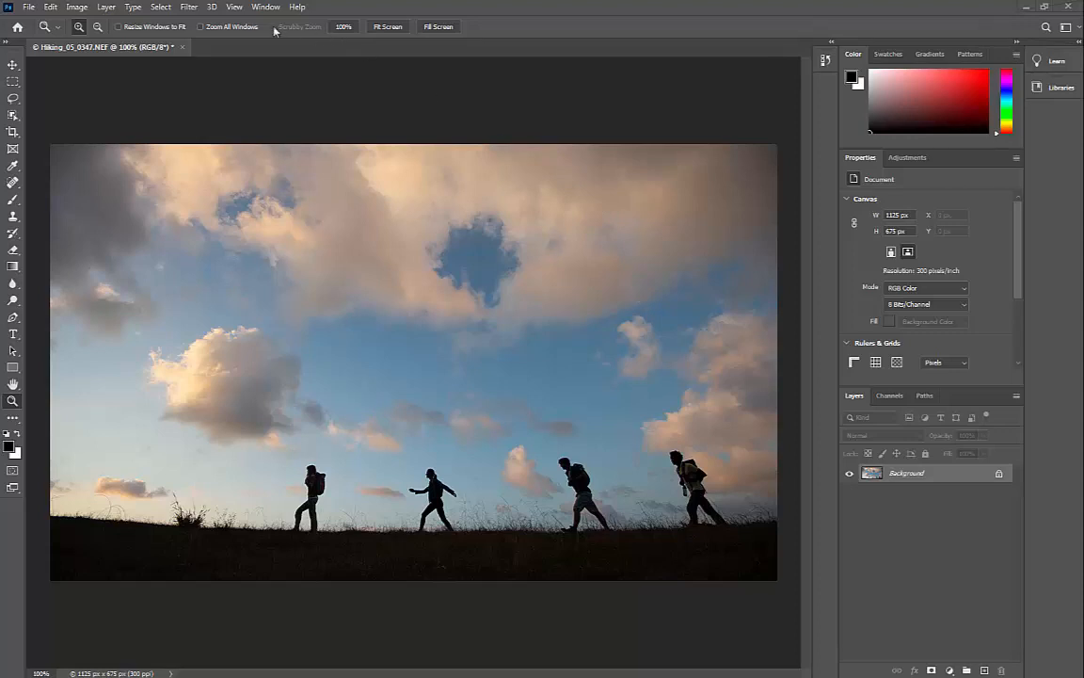
{"action": "left_click", "coordinate": [191, 8]}
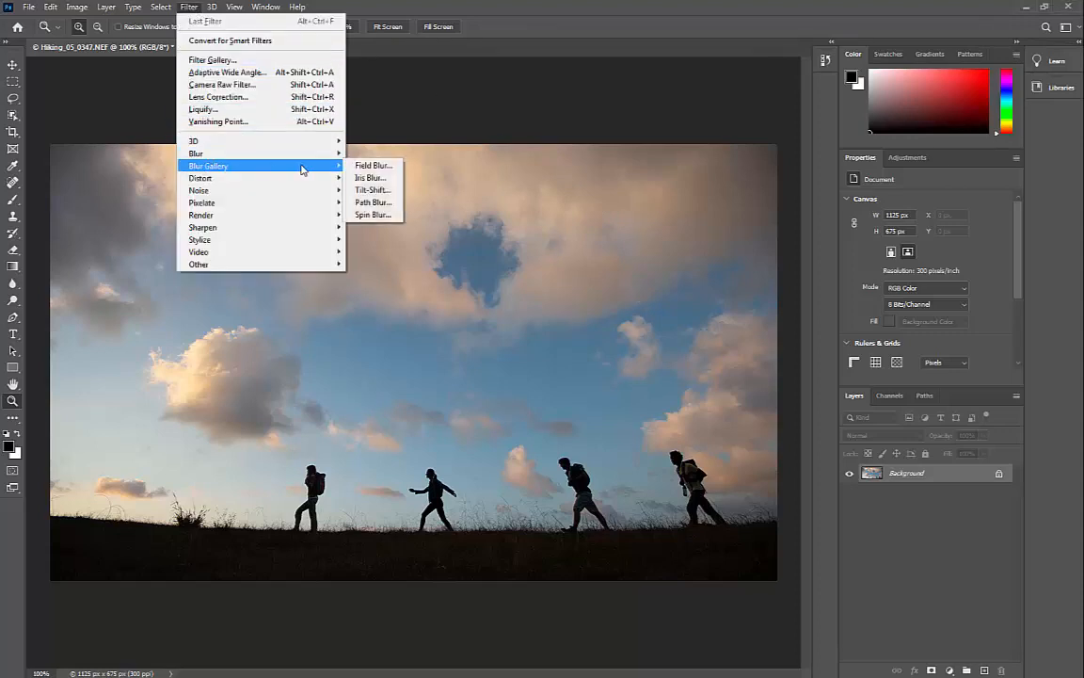
{"action": "mouse_move", "coordinate": [305, 158]}
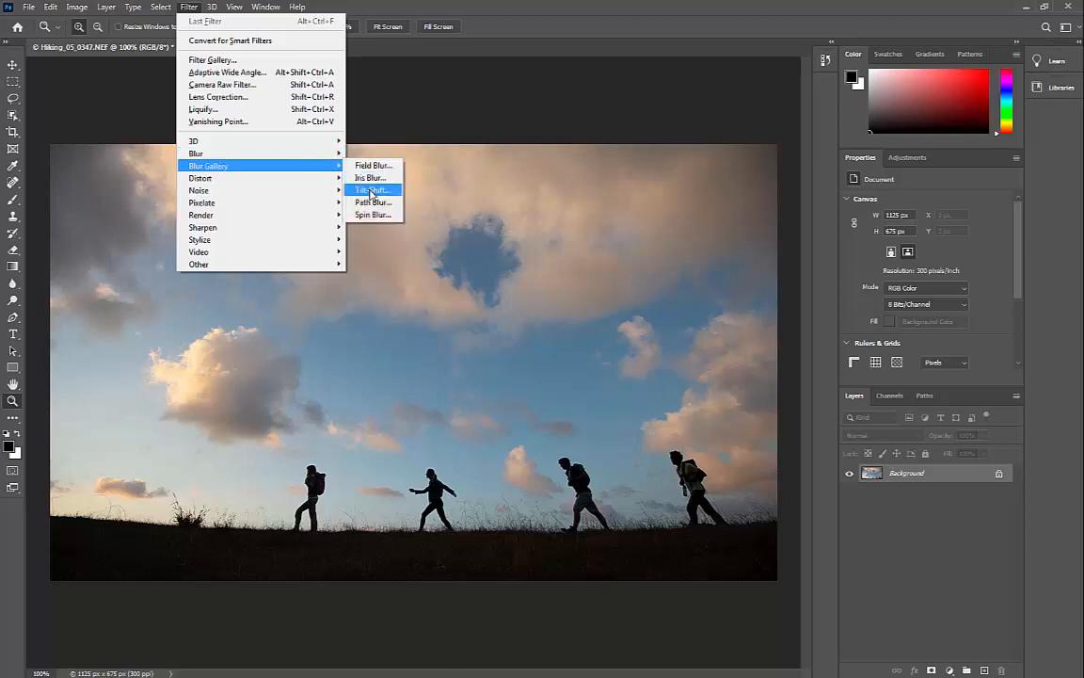
{"action": "left_click", "coordinate": [372, 191]}
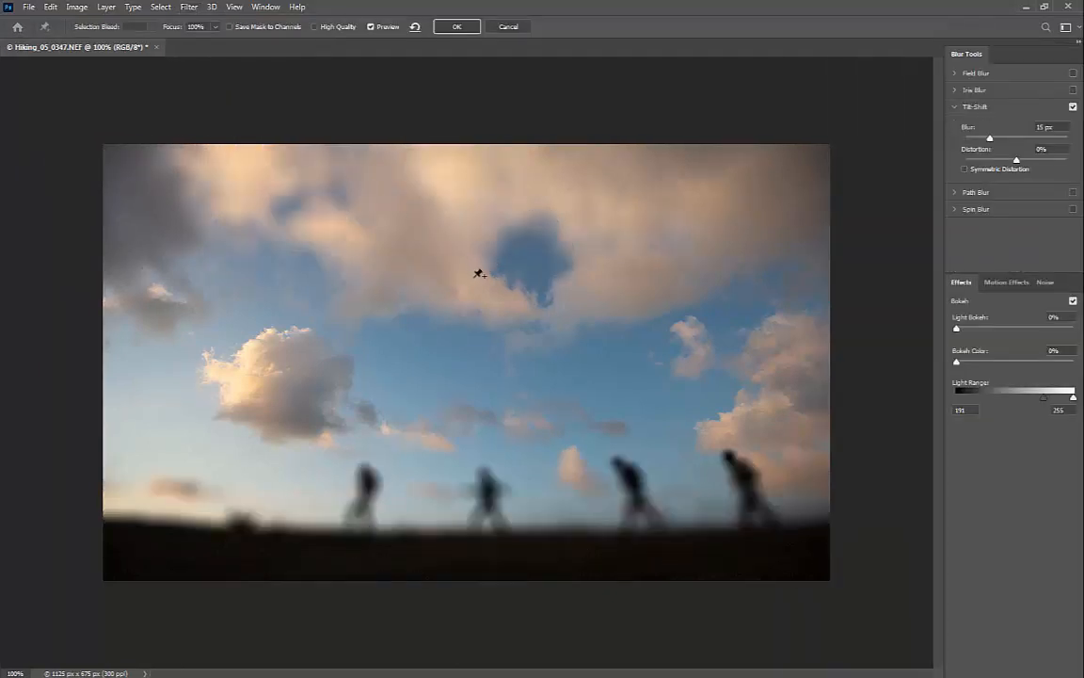
- Move the horizontal tilt-shift focus band onto the hikers, bring its upper blur boundary just above their heads, and set the blur to 35 px
{"action": "left_click_drag", "start_coordinate": [472, 278], "coordinate": [472, 257]}
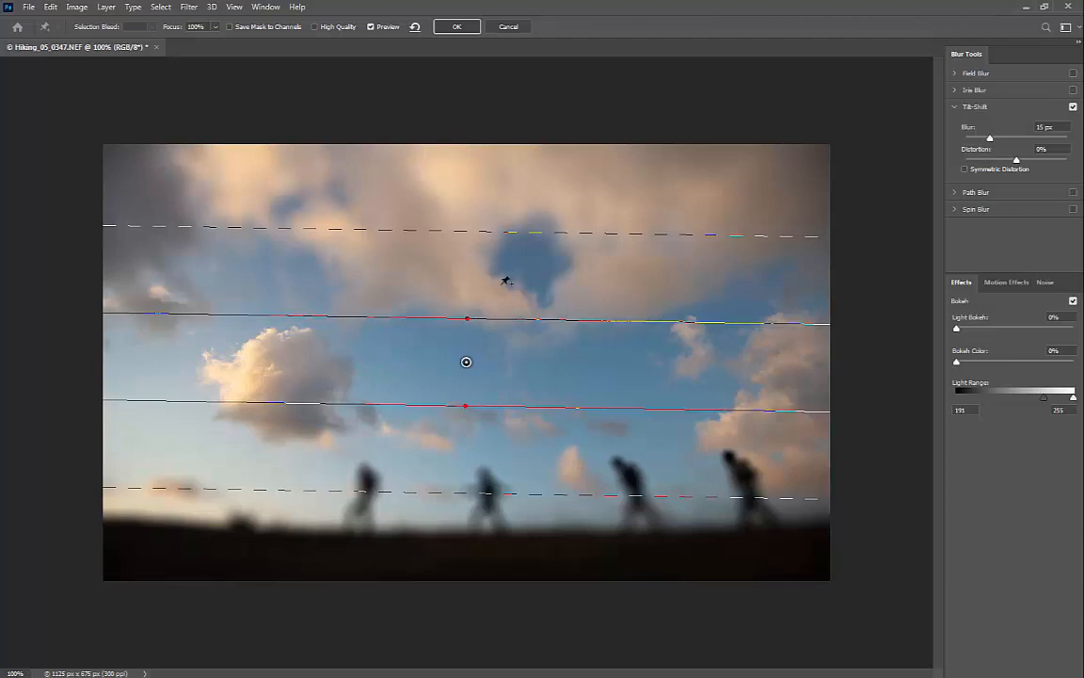
{"action": "key", "text": "ctrl+z"}
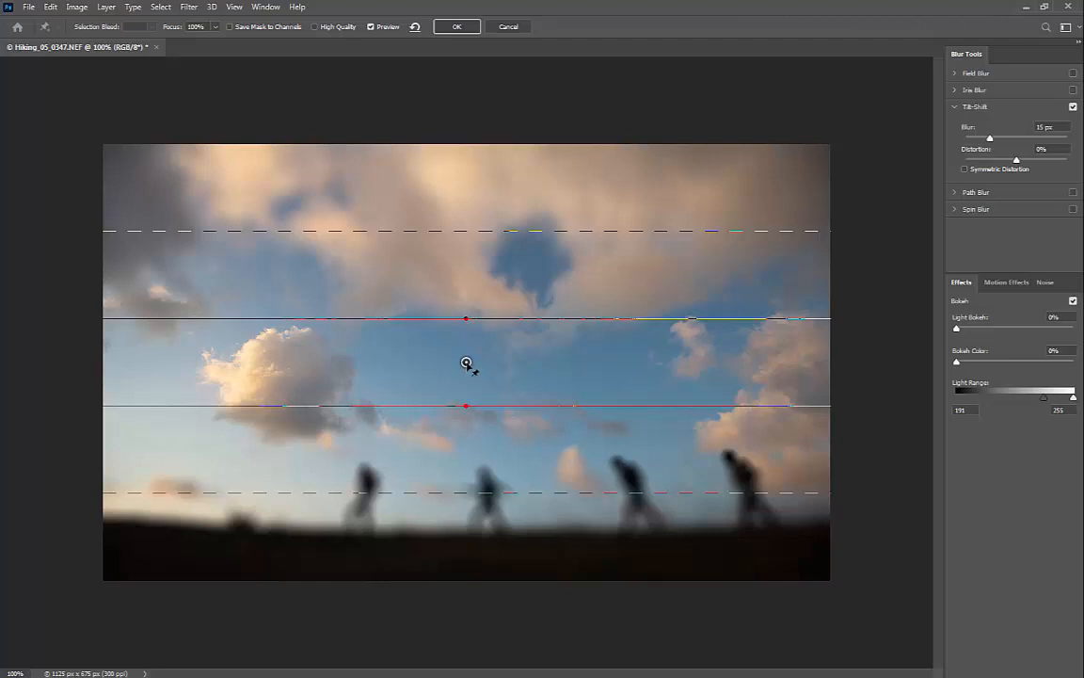
{"action": "left_click_drag", "start_coordinate": [466, 363], "coordinate": [478, 495]}
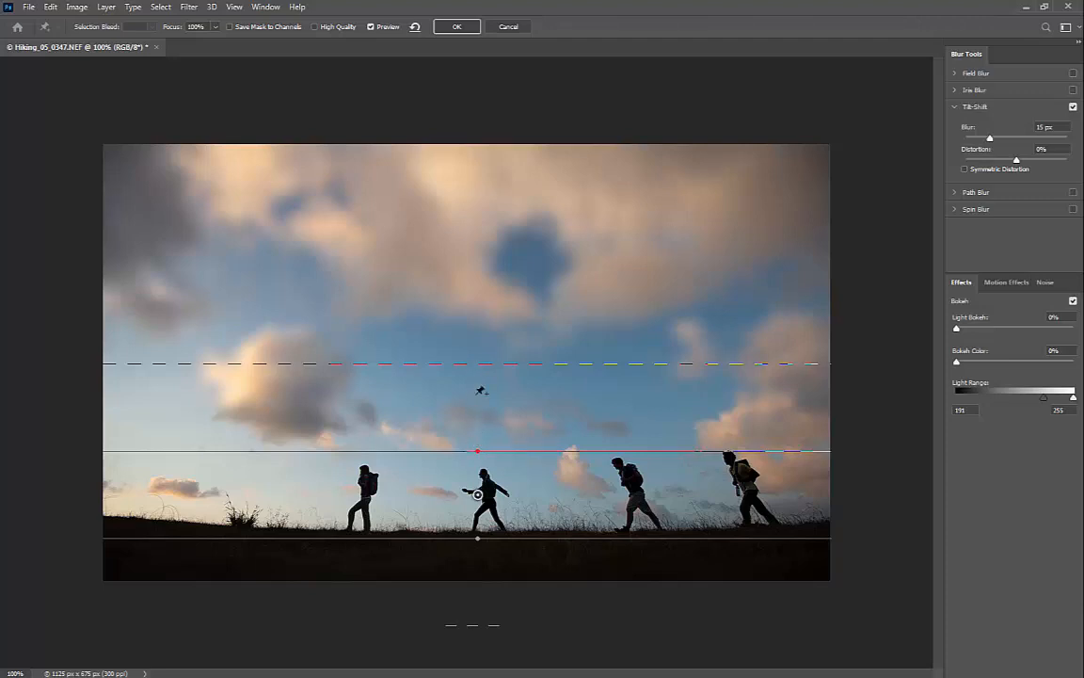
{"action": "left_click_drag", "start_coordinate": [480, 367], "coordinate": [506, 432]}
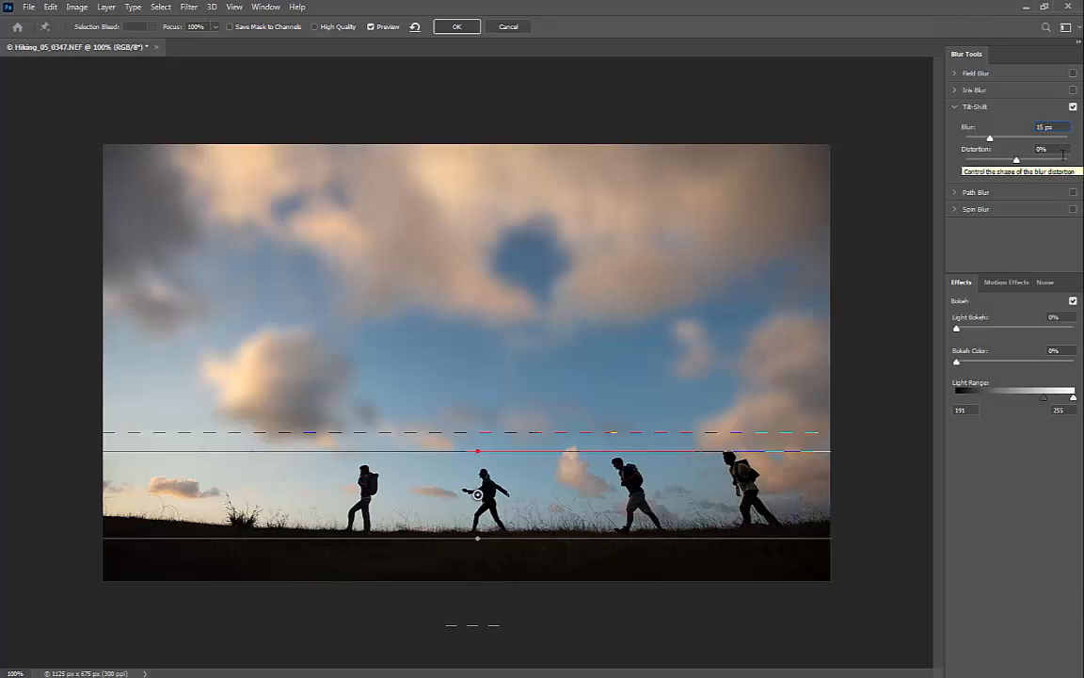
{"action": "key", "text": "BackSpace"}
{"action": "type", "text": "3"}
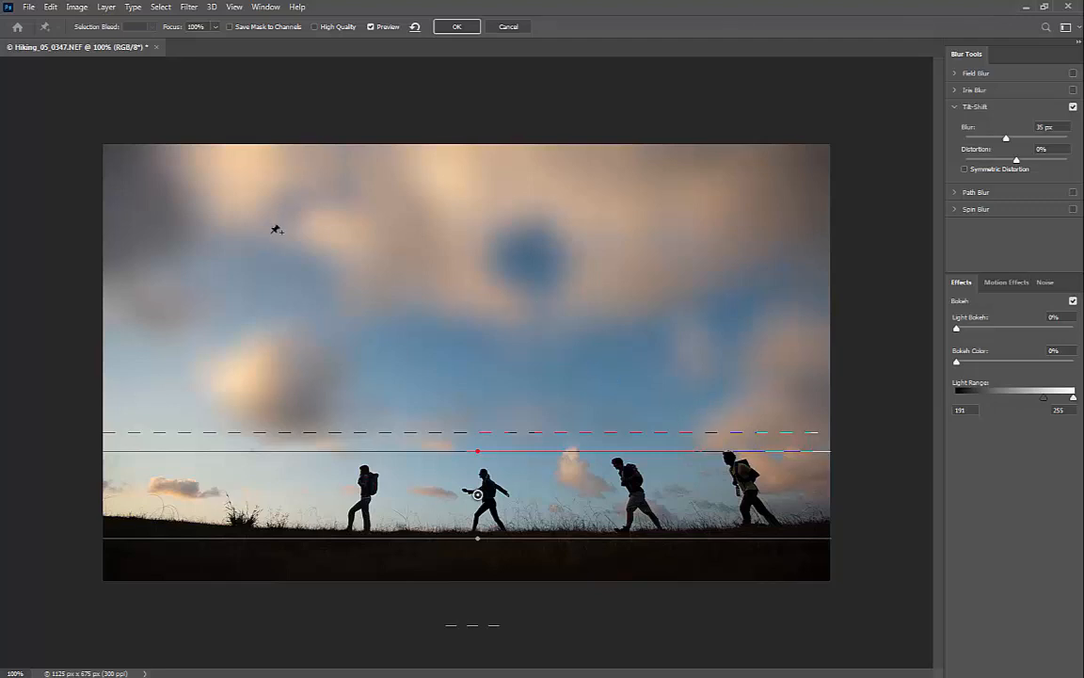
- Apply the tilt-shift blur and save the photo as the TIFF file Hiking_05_0347.tif with ZIP compression and IBM PC byte order
{"action": "left_click", "coordinate": [29, 9]}
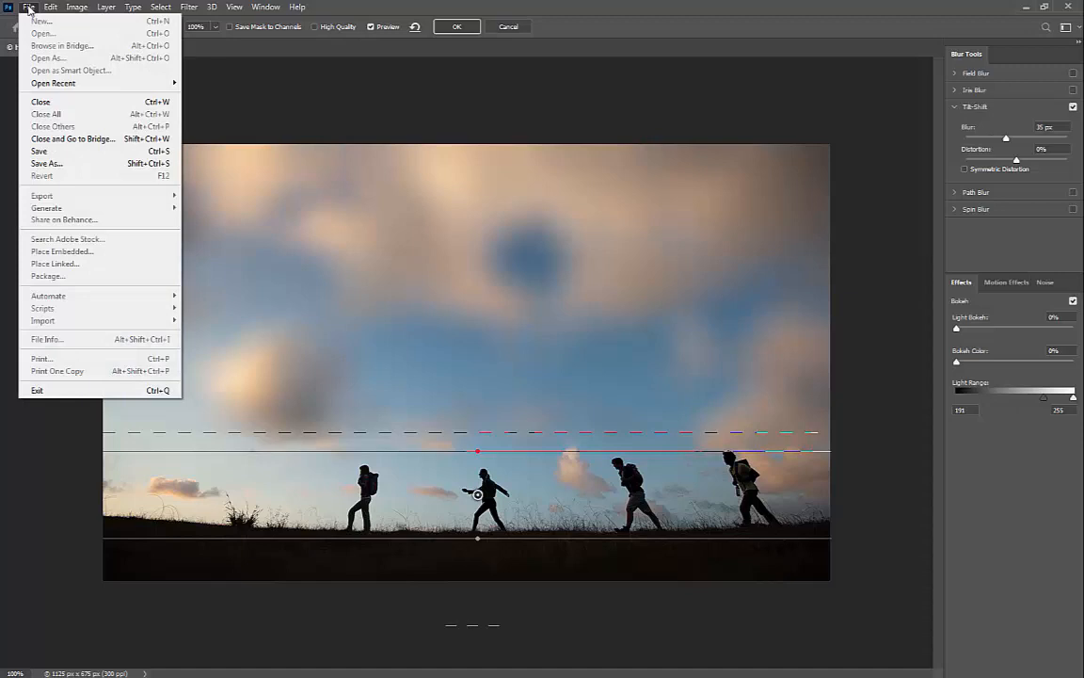
{"action": "left_click", "coordinate": [56, 163]}
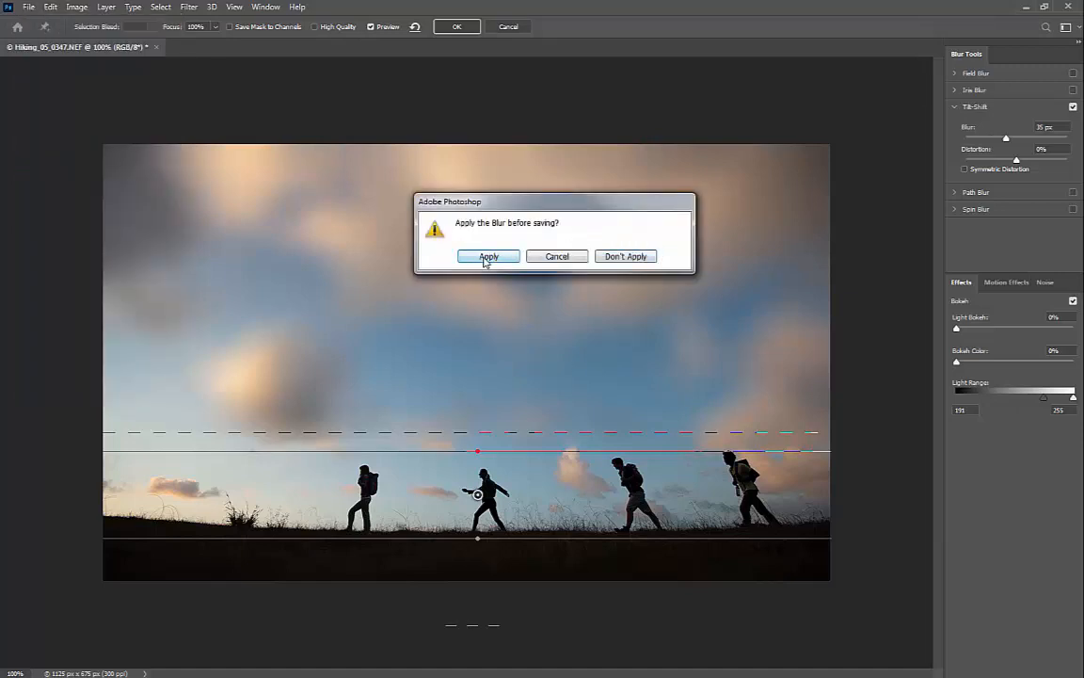
{"action": "left_click", "coordinate": [486, 257]}
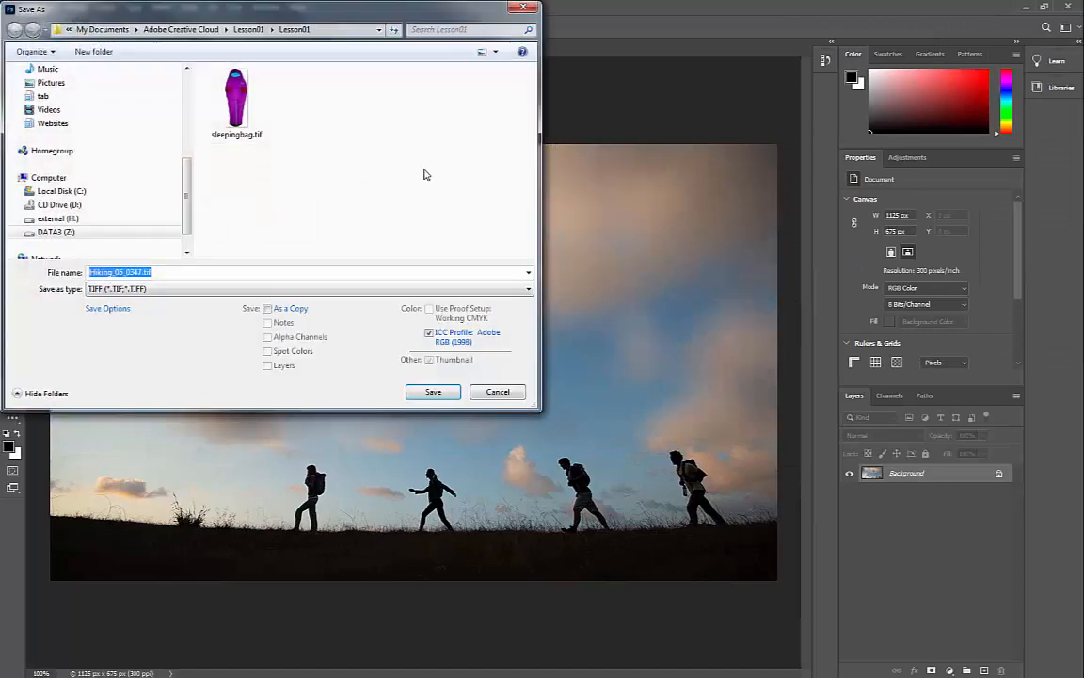
{"action": "left_click", "coordinate": [102, 289]}
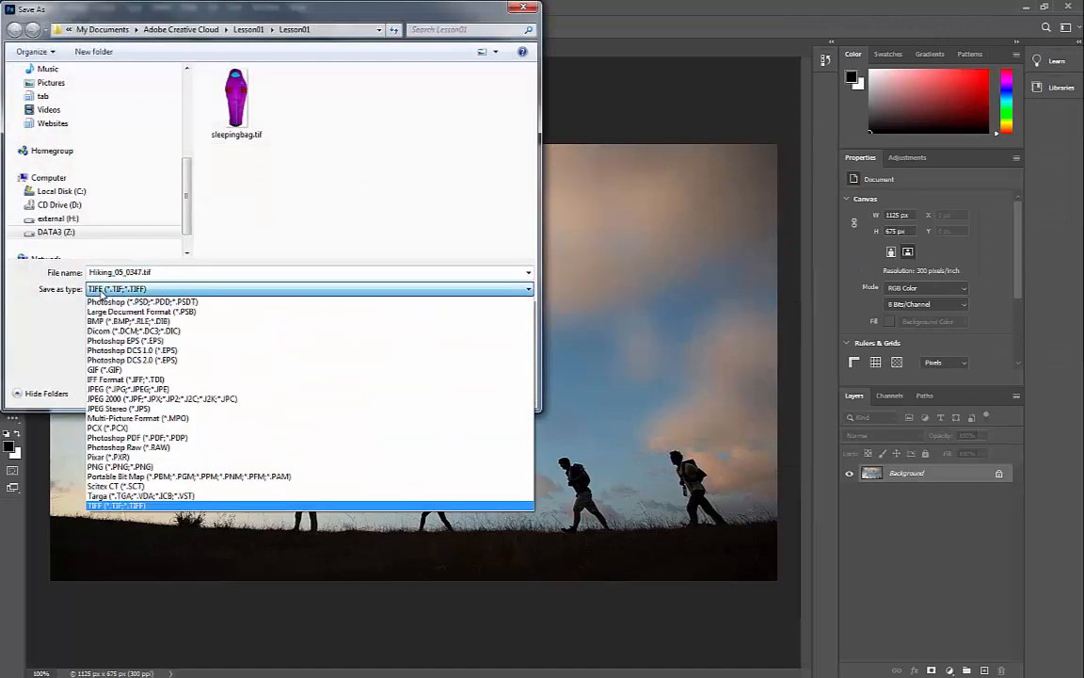
{"action": "left_click", "coordinate": [105, 505]}
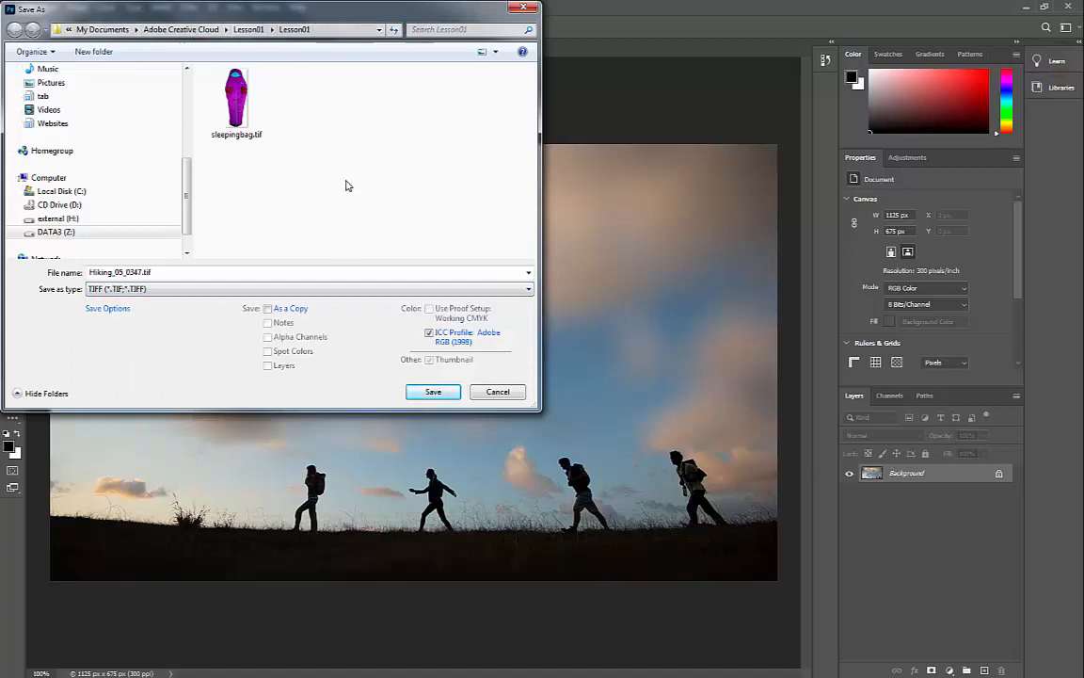
{"action": "left_click", "coordinate": [434, 392]}
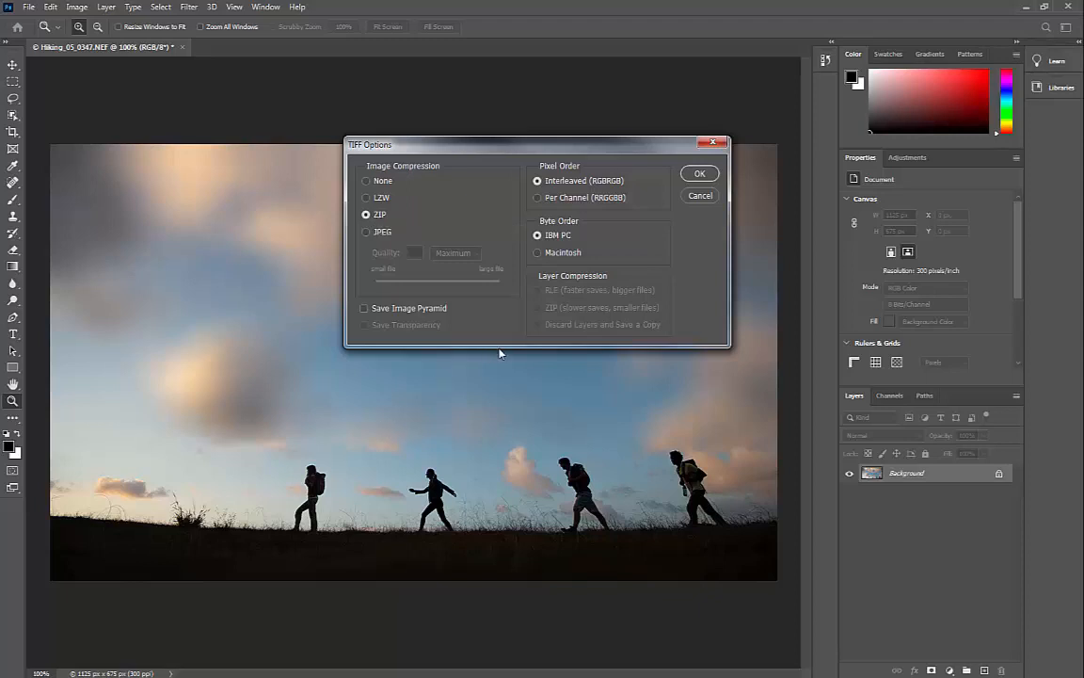
{"action": "left_click", "coordinate": [700, 175]}
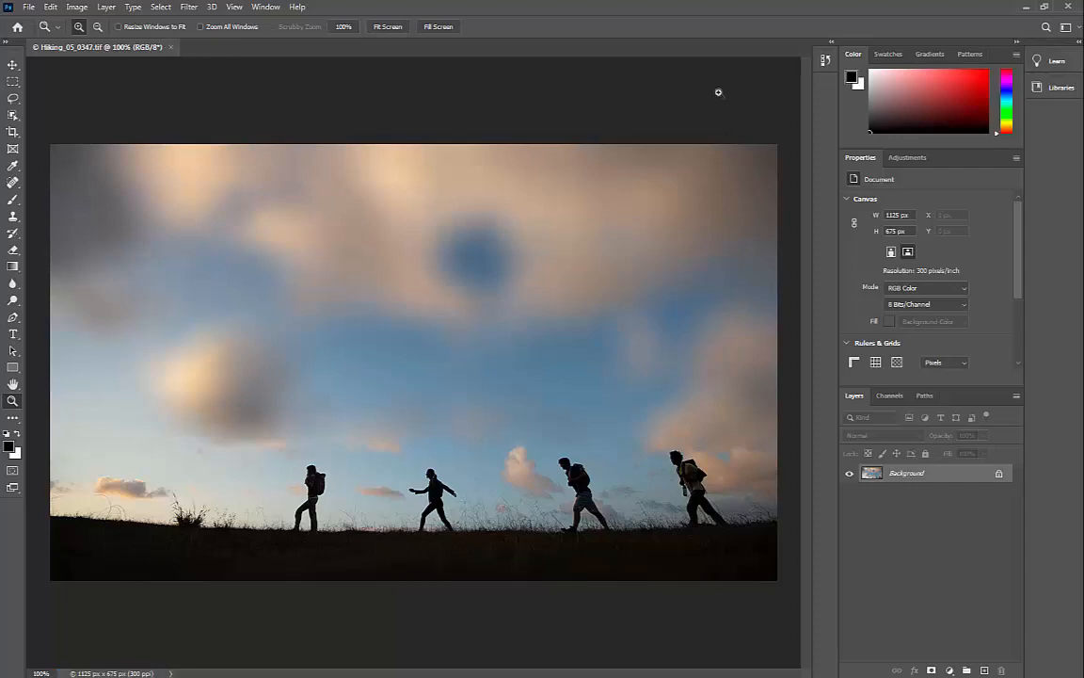
- Close Photoshop, return to stationery.ai in Illustrator, and place Hiking_05_0347.tif from the upper-left bleed corner of the Business Card artboard
{"action": "left_click", "coordinate": [1068, 6]}
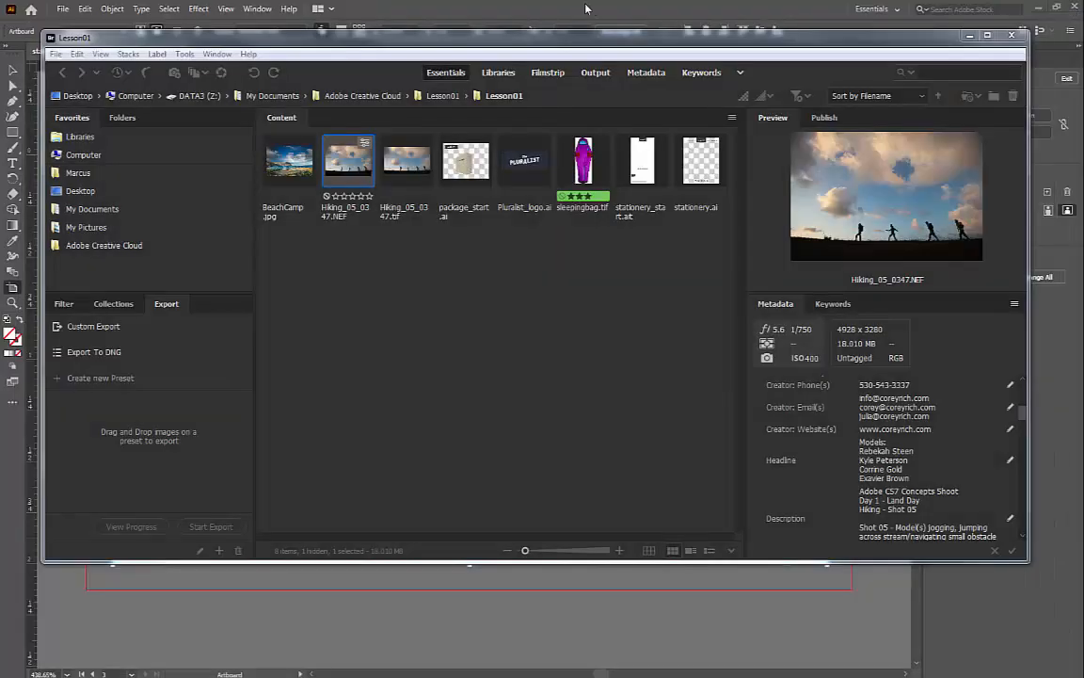
{"action": "left_click", "coordinate": [581, 9]}
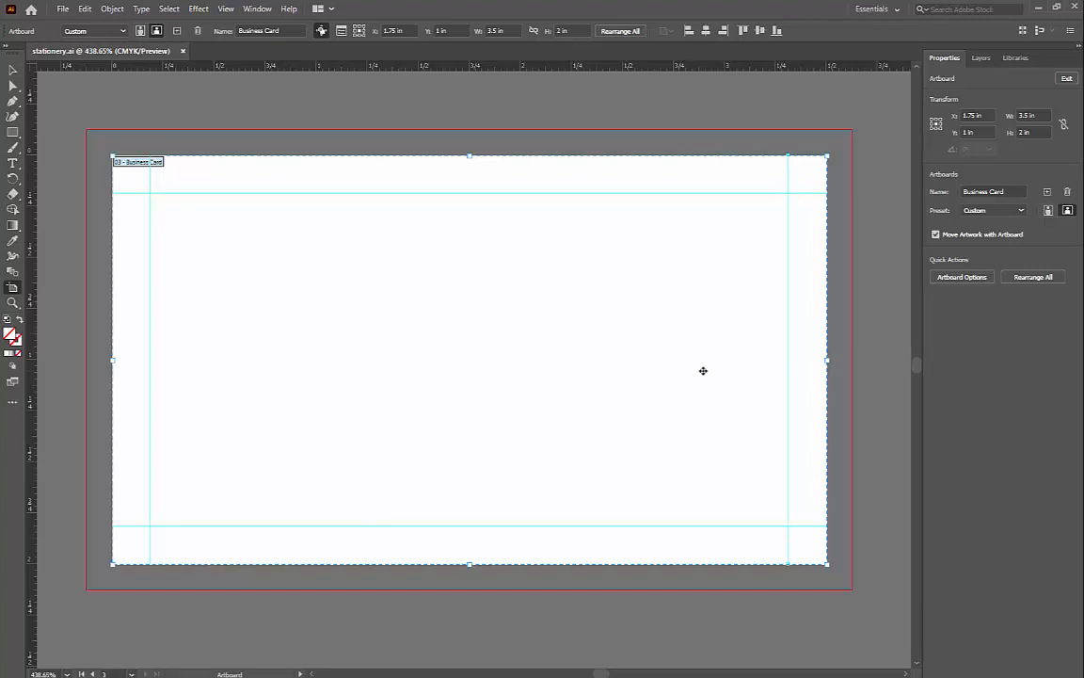
{"action": "left_click", "coordinate": [63, 9]}
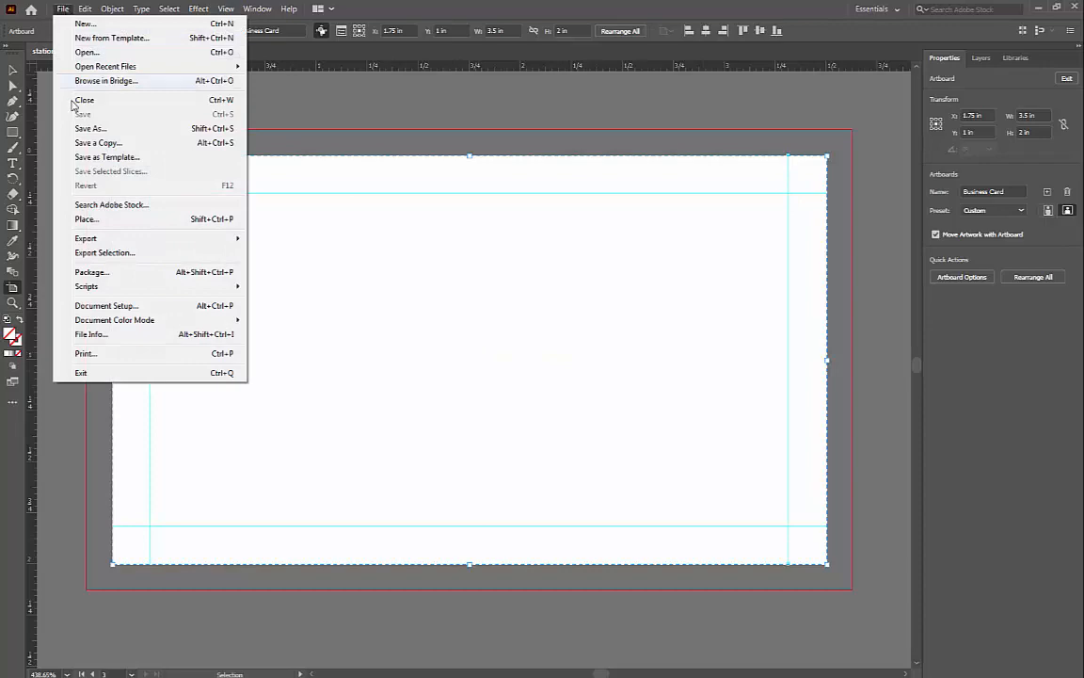
{"action": "left_click", "coordinate": [86, 219]}
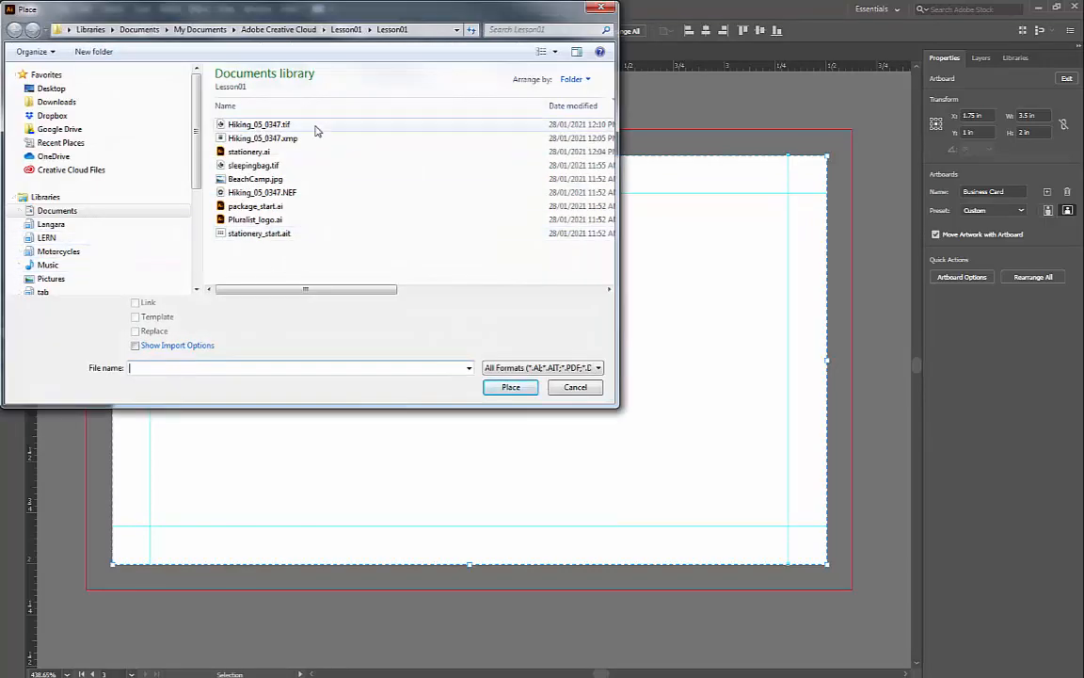
{"action": "double_click", "coordinate": [263, 125]}
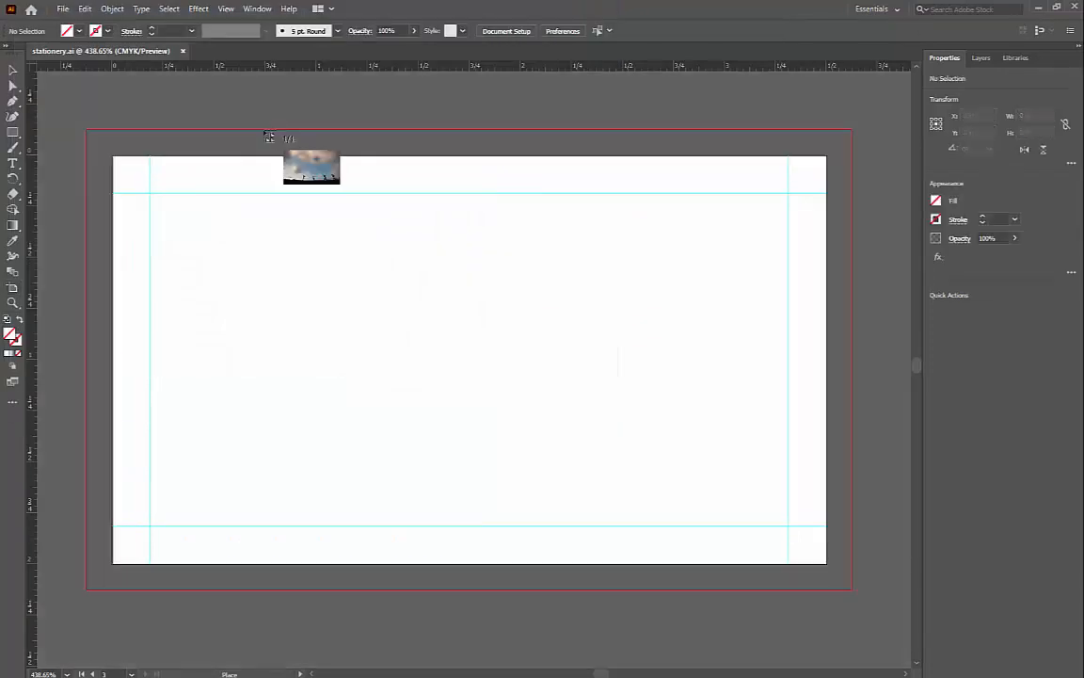
{"action": "left_click", "coordinate": [93, 137]}
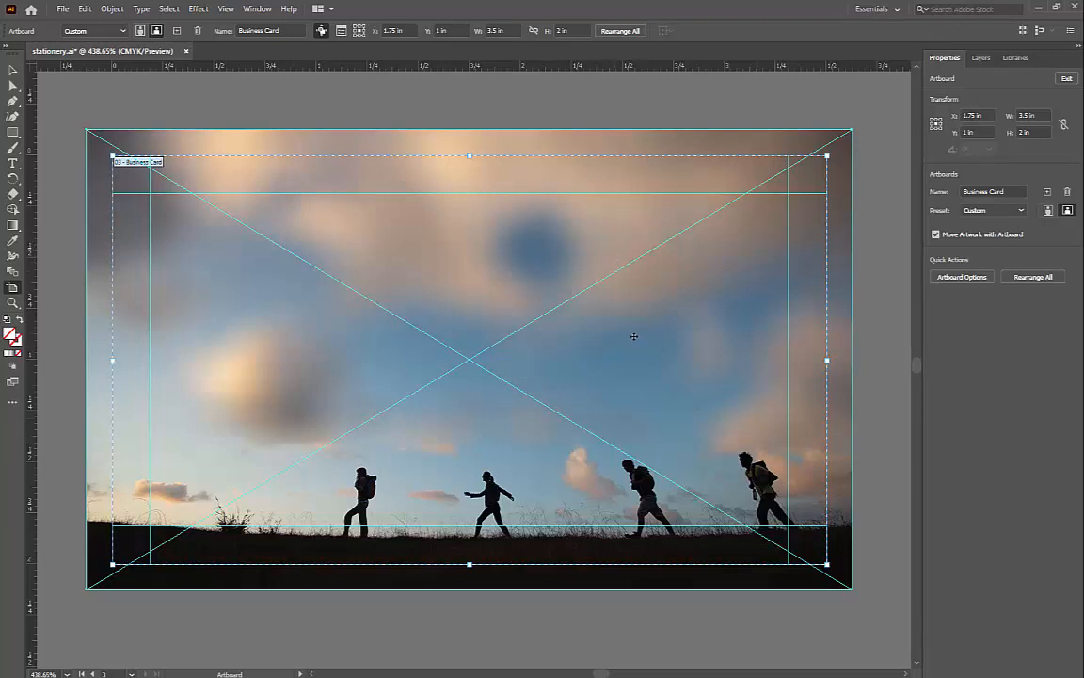
- Copy the letterhead's Pluralist logo and its patterned background onto the upper-left bleed corner of the business card
{"action": "left_click", "coordinate": [12, 303]}
{"action": "key", "text": "ctrl+1"}
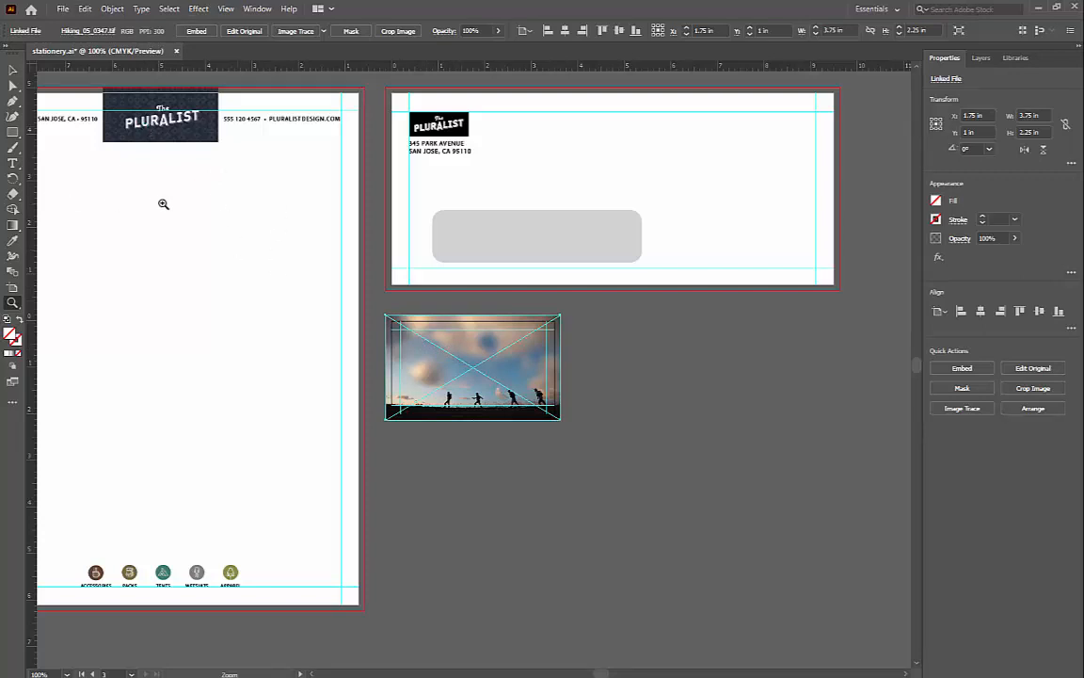
{"action": "left_click", "coordinate": [12, 71]}
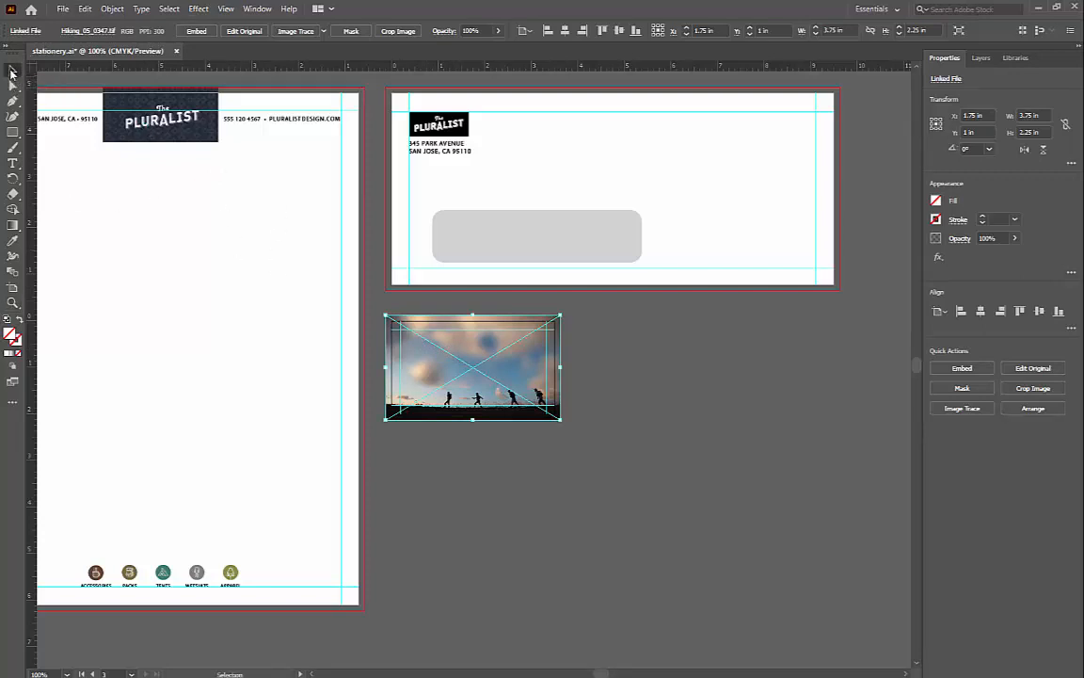
{"action": "left_click", "coordinate": [191, 133]}
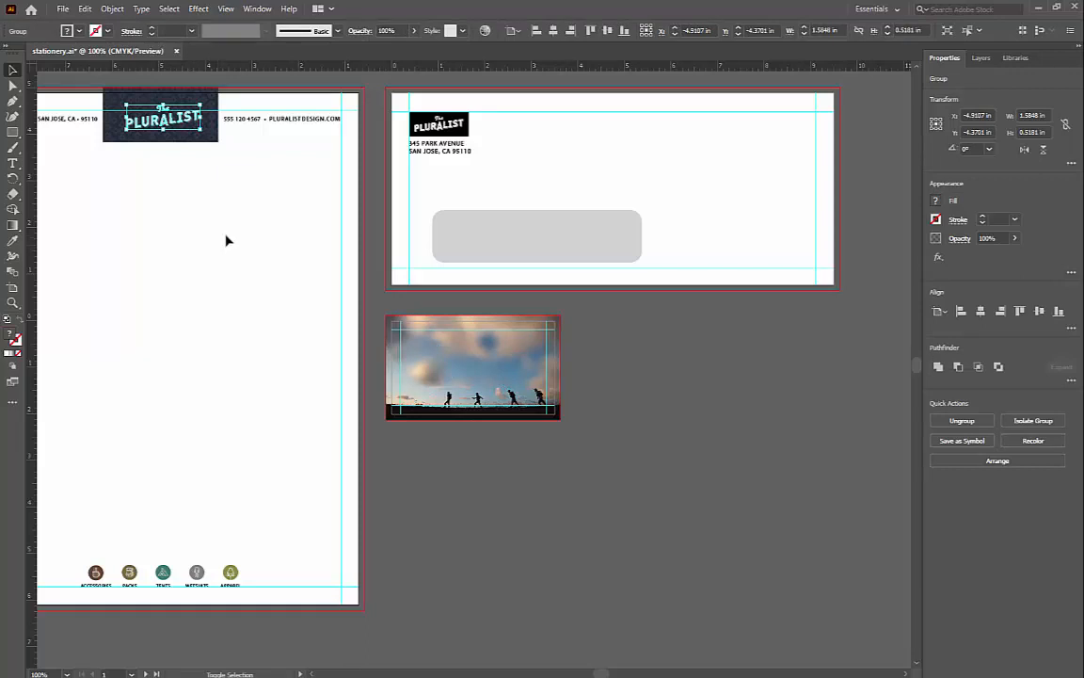
{"action": "left_click", "coordinate": [217, 143], "text": "shift"}
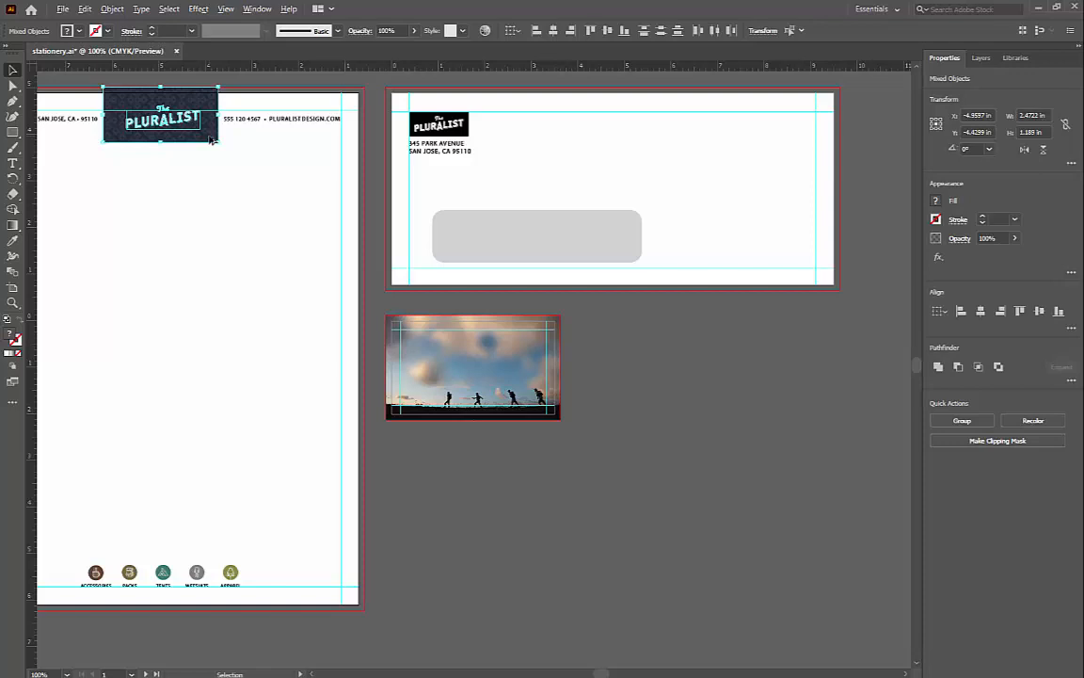
{"action": "left_click_drag", "start_coordinate": [211, 139], "coordinate": [493, 366]}
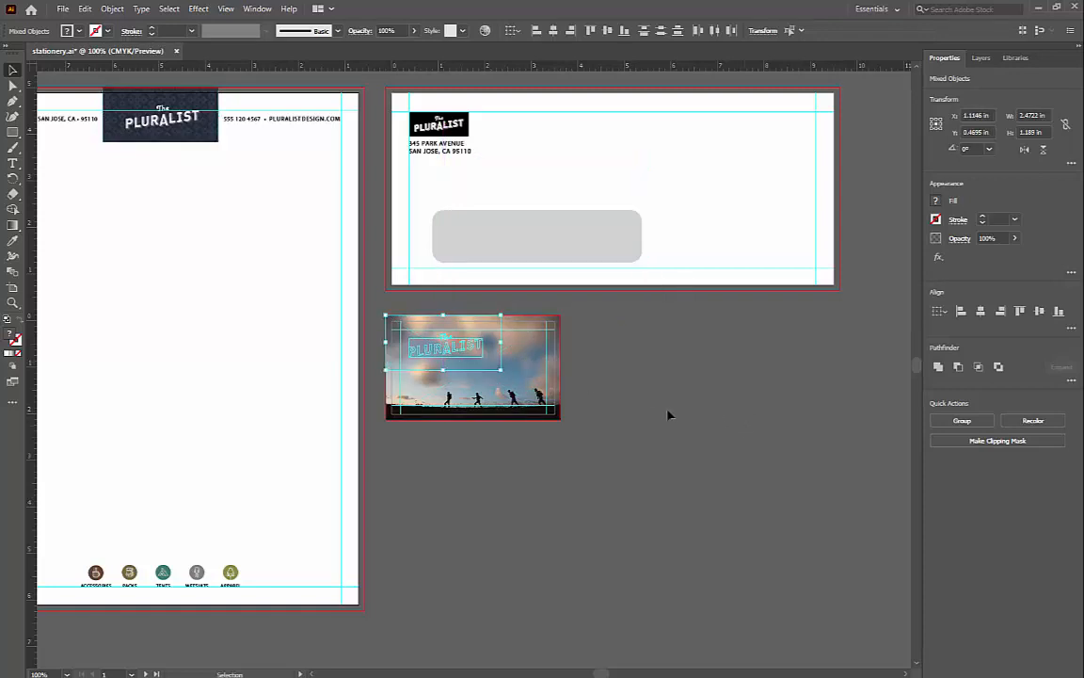
{"action": "key", "text": "Delete"}
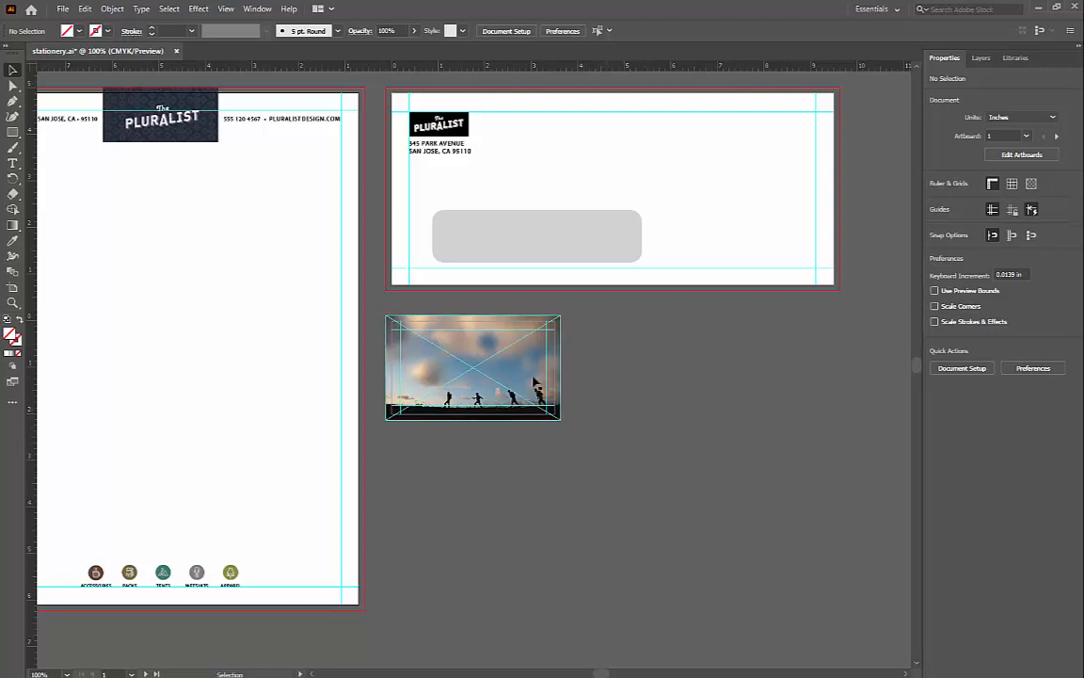
- Send the hiking photo on the business card to the back, behind the copied logo and patterned rectangle
{"action": "left_click", "coordinate": [535, 381]}
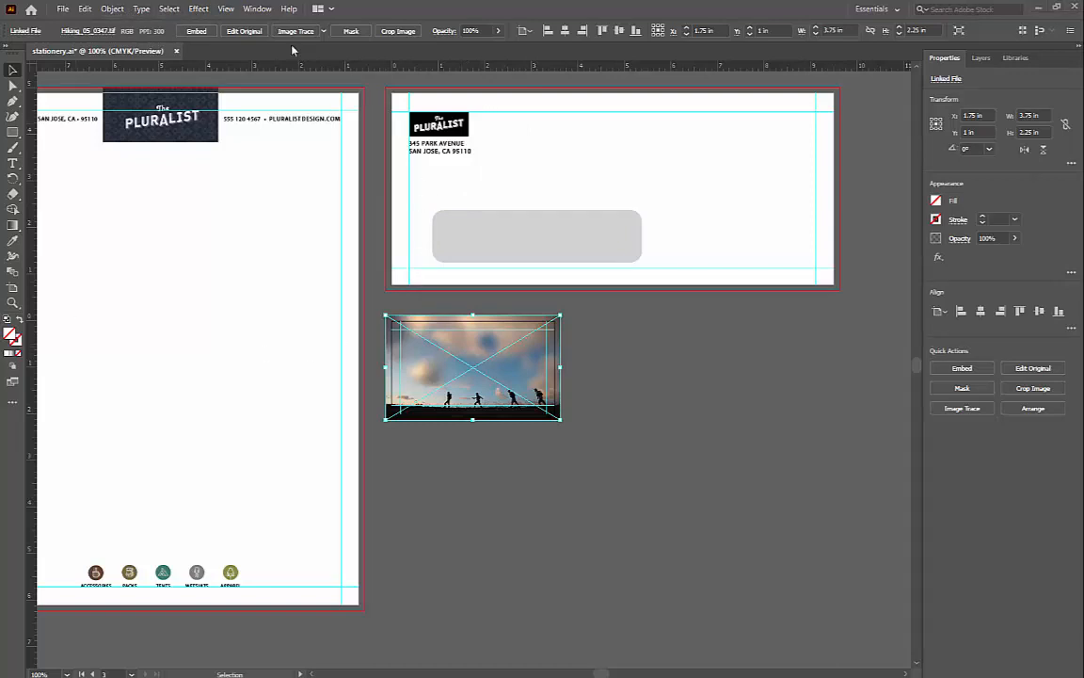
{"action": "left_click", "coordinate": [113, 9]}
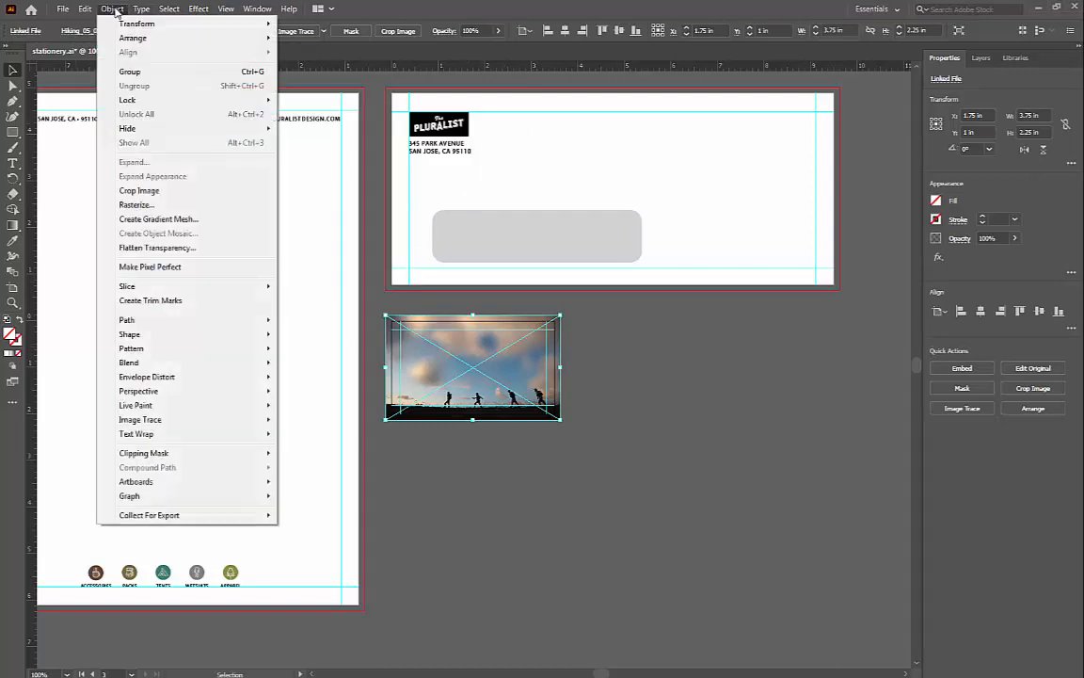
{"action": "mouse_move", "coordinate": [183, 39]}
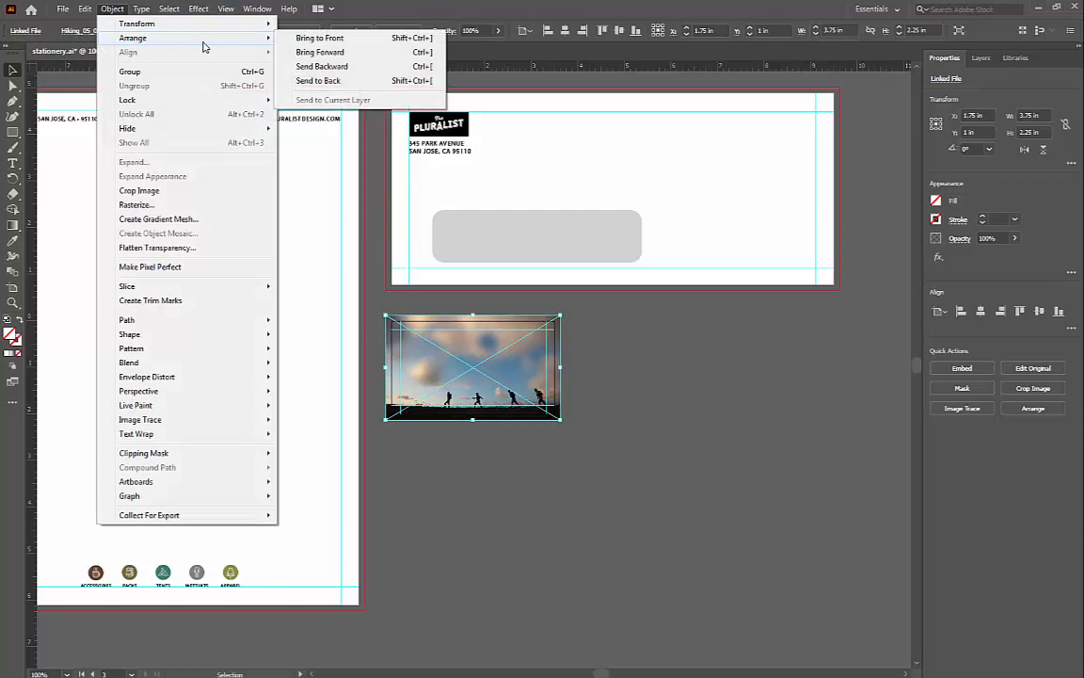
{"action": "left_click", "coordinate": [317, 83]}
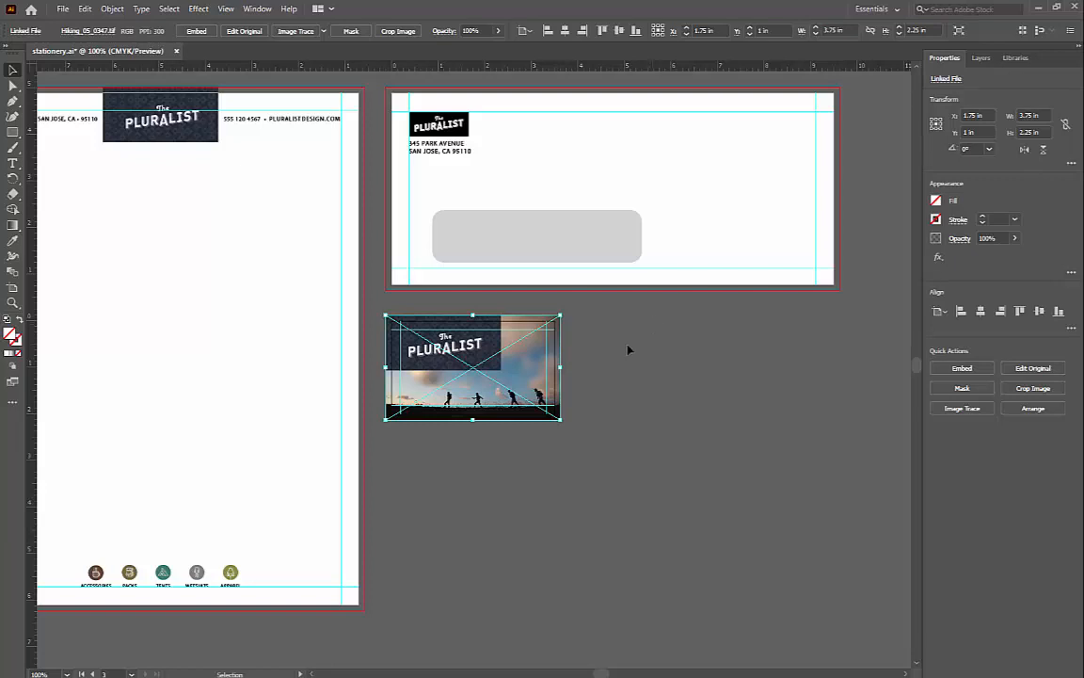
- Narrow the business card's patterned rectangle to about 1.87 in wide by moving only its right edge inward
{"action": "left_click", "coordinate": [14, 302]}
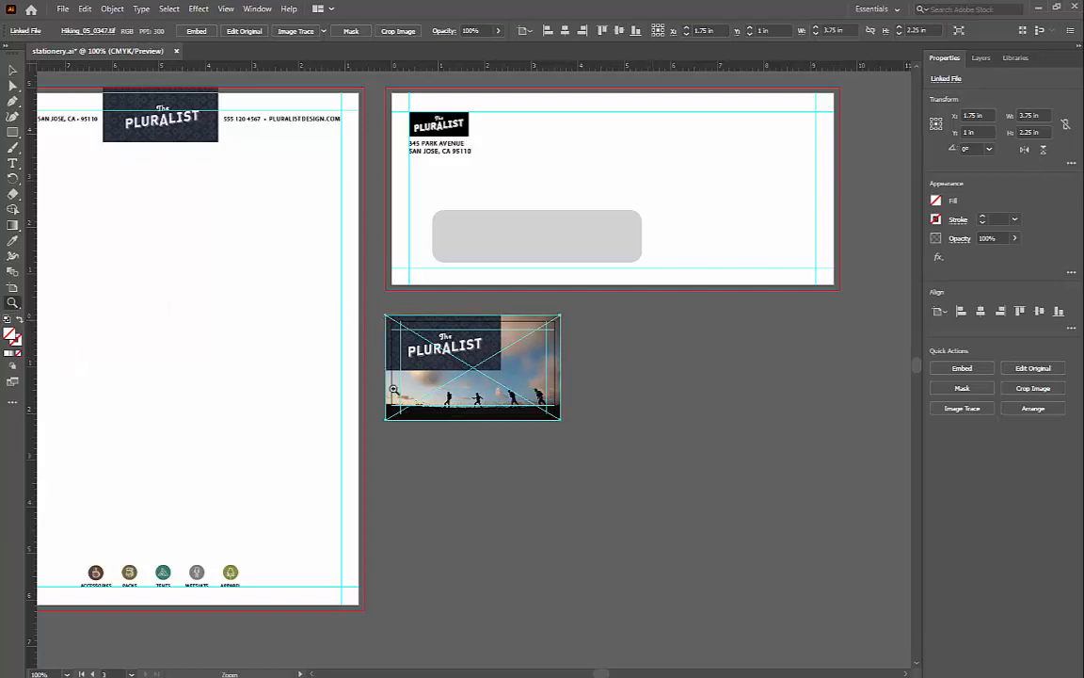
{"action": "left_click_drag", "start_coordinate": [389, 318], "coordinate": [572, 426]}
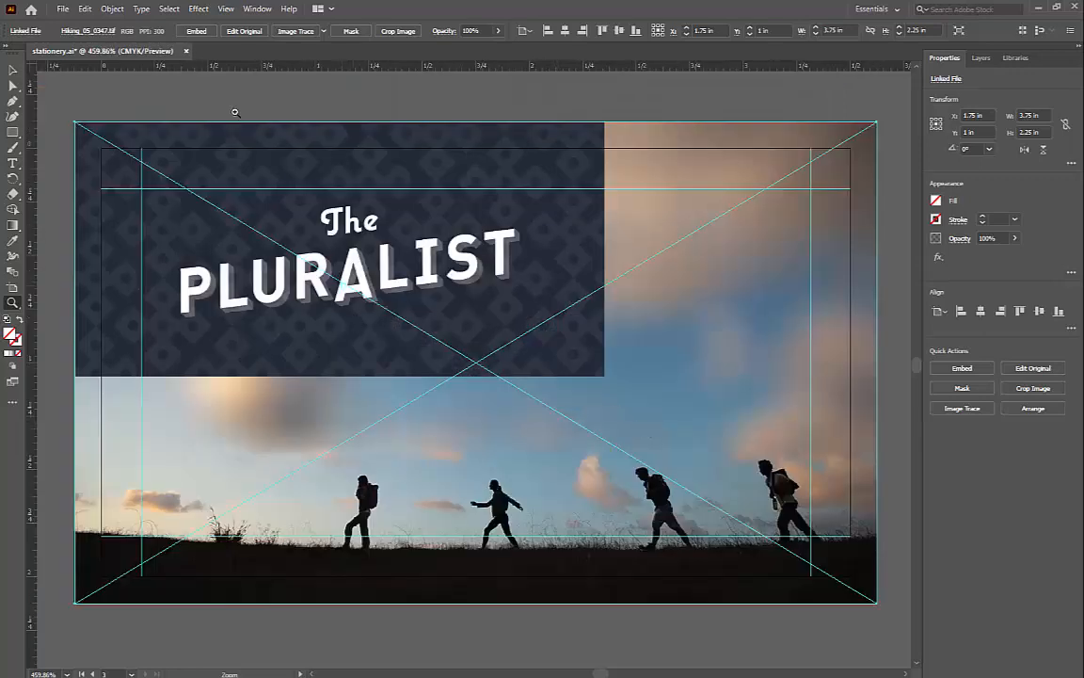
{"action": "key", "text": "v"}
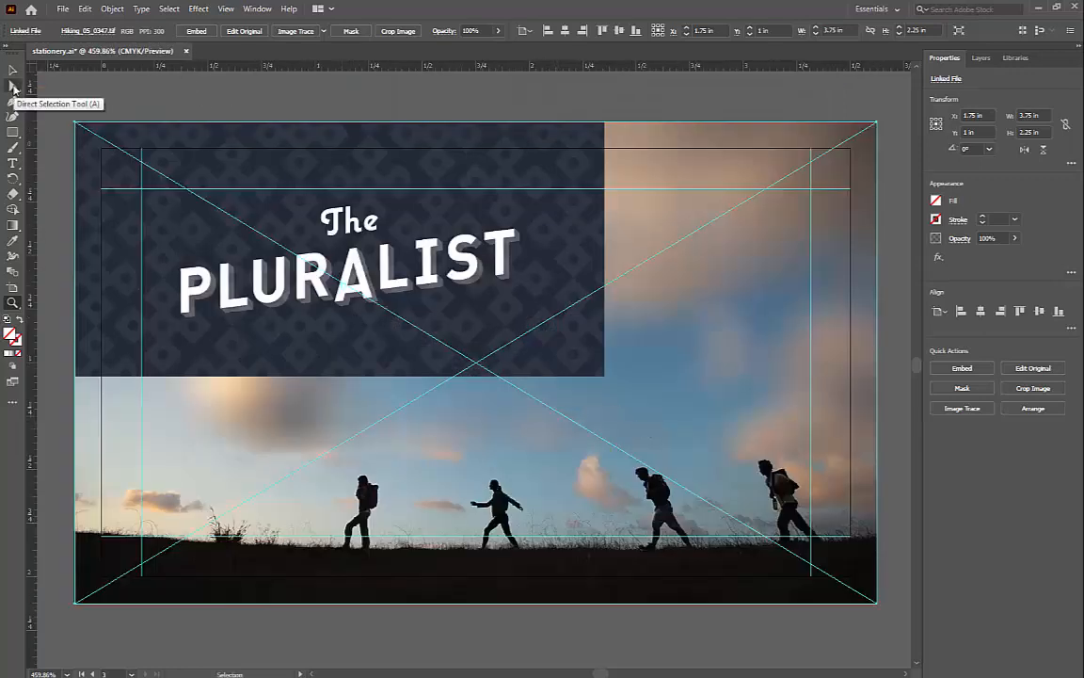
{"action": "left_click", "coordinate": [13, 86]}
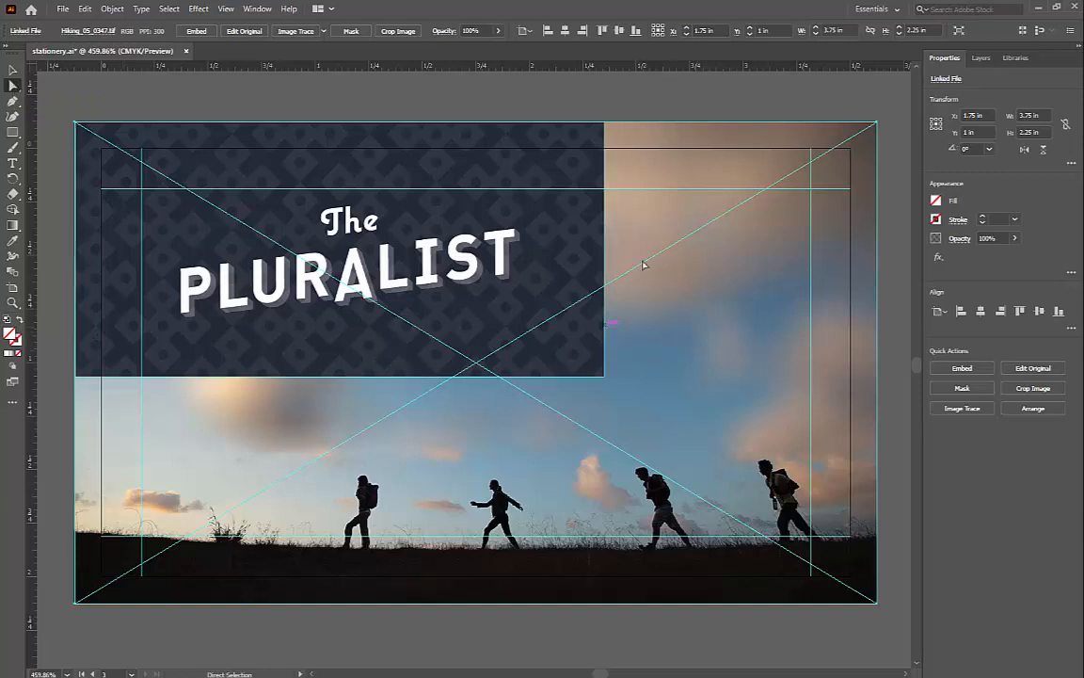
{"action": "left_click", "coordinate": [447, 87]}
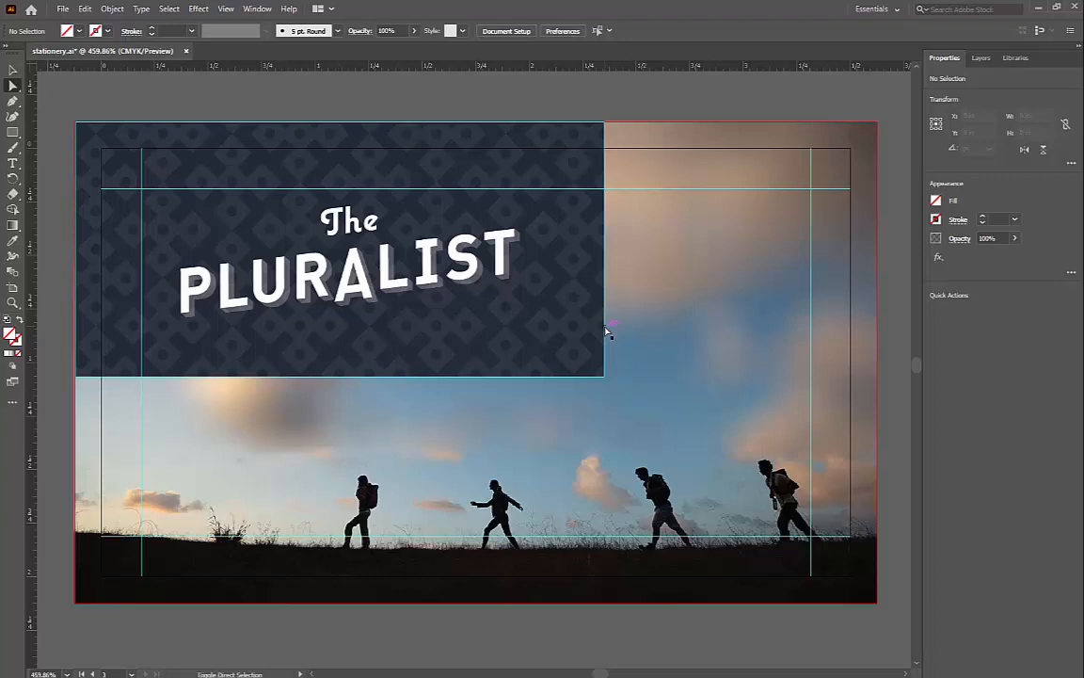
{"action": "left_click_drag", "start_coordinate": [607, 329], "coordinate": [487, 316]}
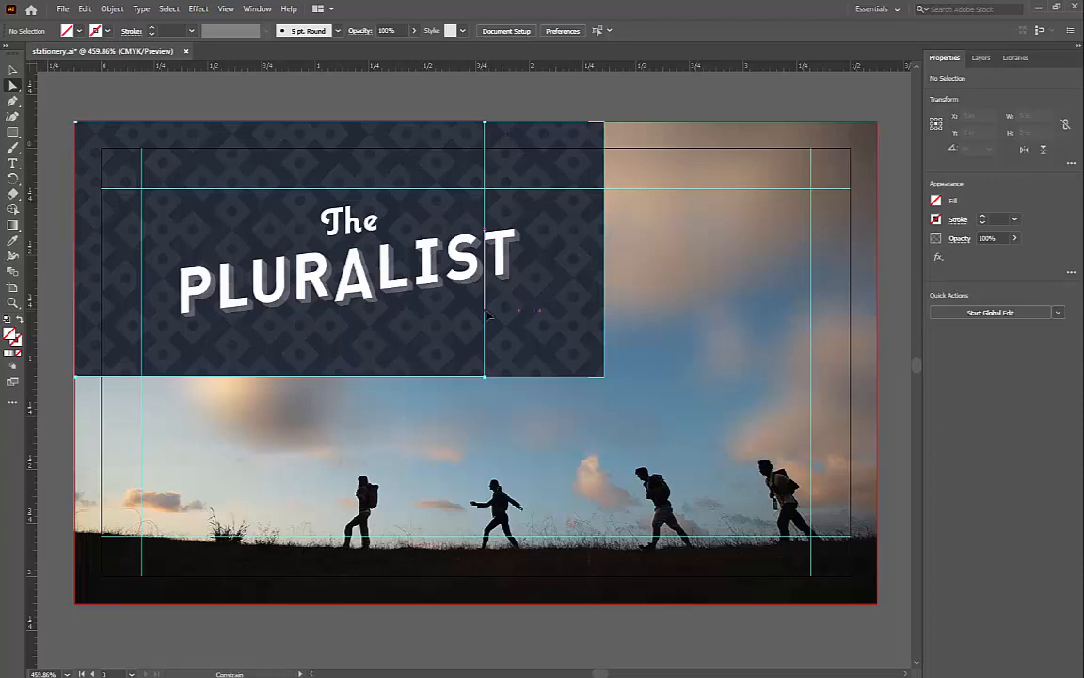
{"action": "left_click_drag", "start_coordinate": [487, 316], "coordinate": [476, 315]}
{"action": "left_click", "coordinate": [605, 356]}
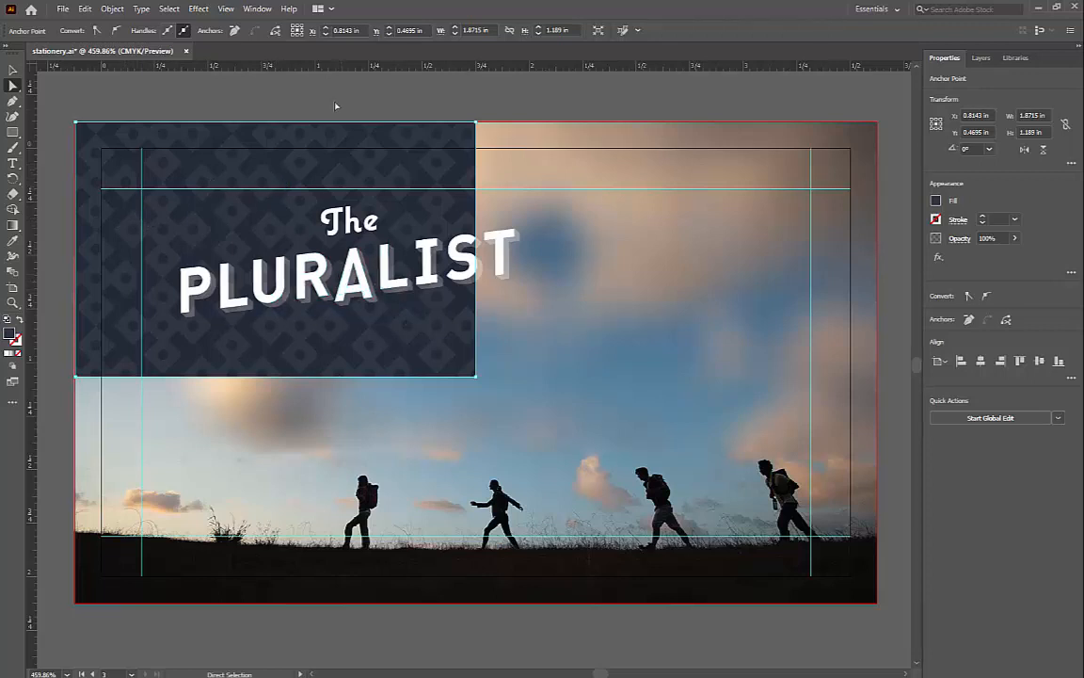
- Scale the business card's Pluralist logo proportionally to about 1.18 in wide and nudge it slightly upward
{"action": "left_click", "coordinate": [14, 71]}
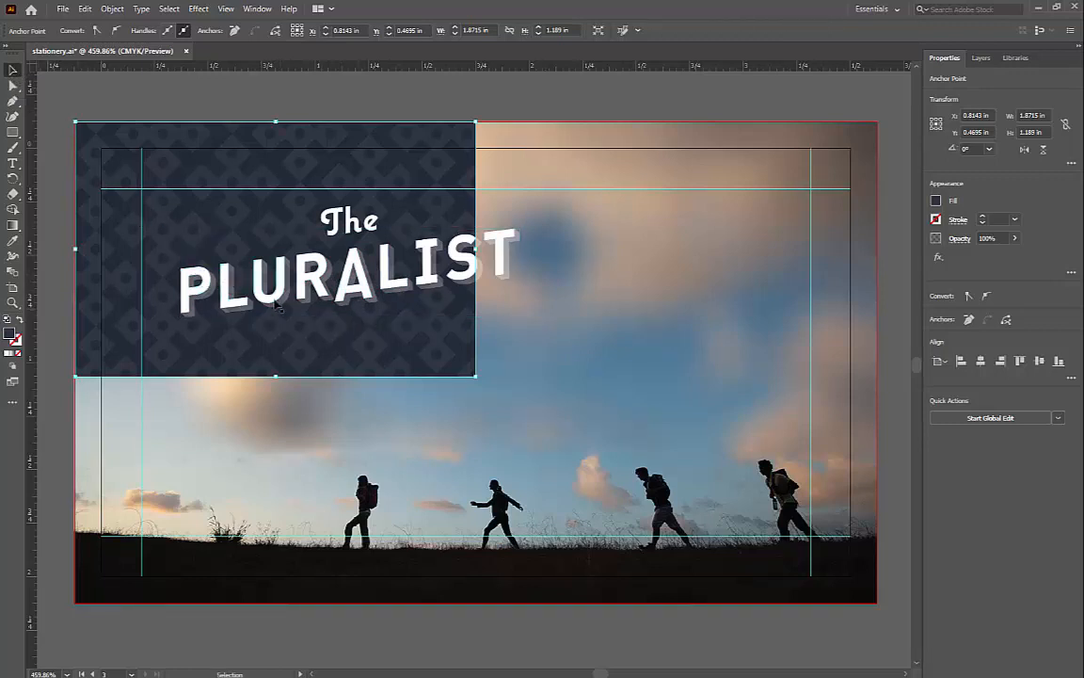
{"action": "left_click", "coordinate": [521, 287]}
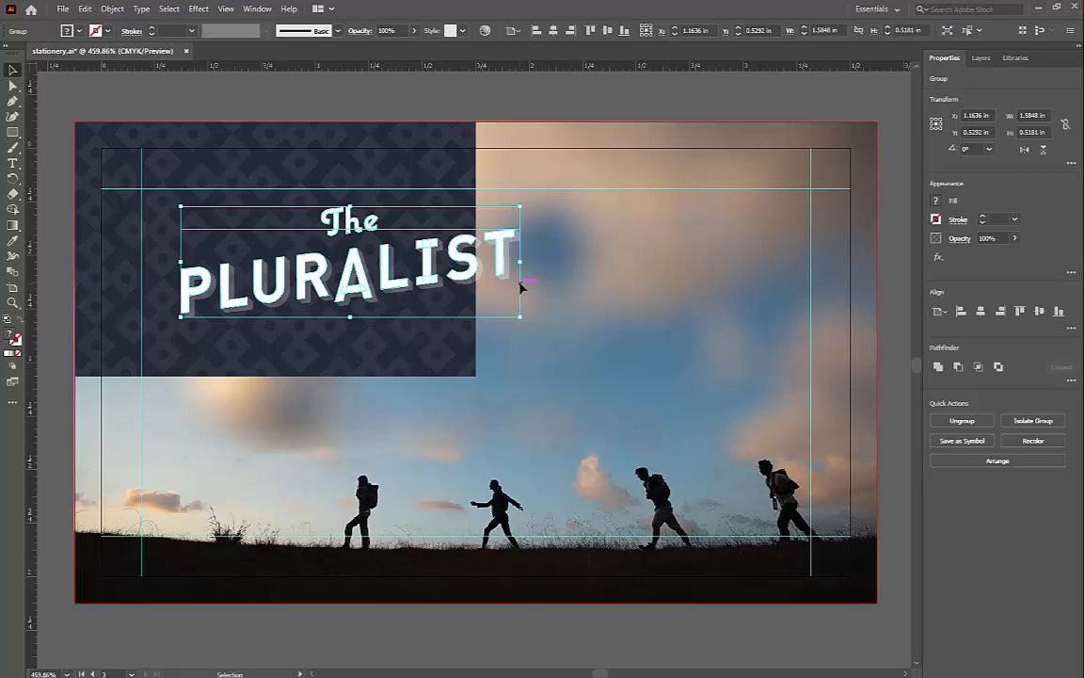
{"action": "left_click_drag", "start_coordinate": [520, 315], "coordinate": [460, 290]}
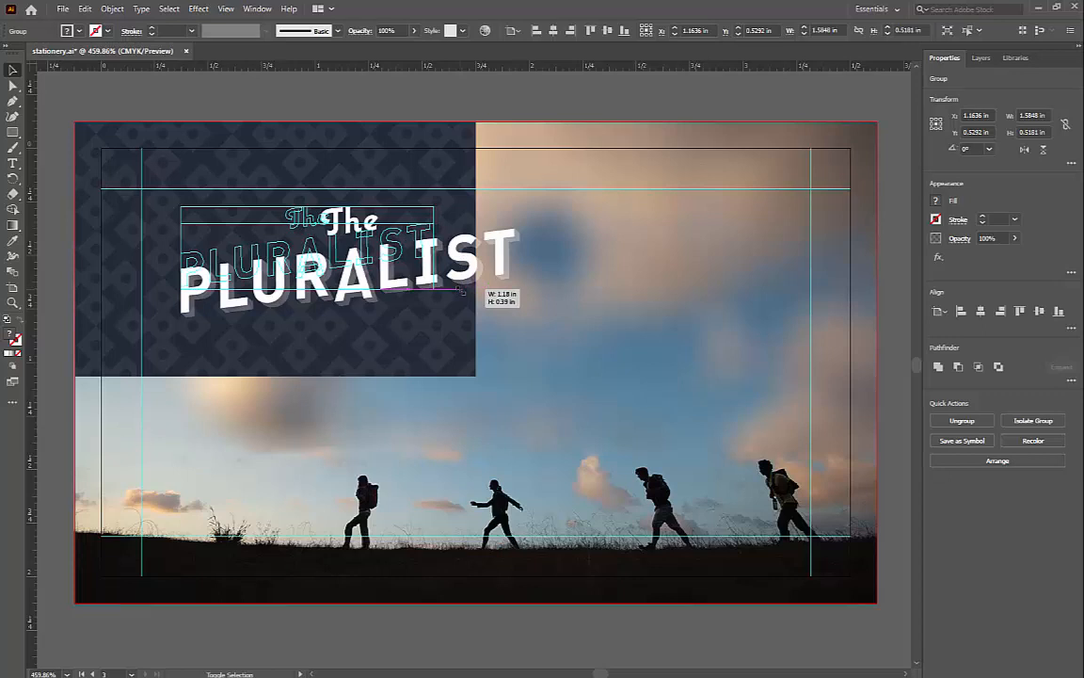
{"action": "left_click_drag", "start_coordinate": [461, 291], "coordinate": [460, 294]}
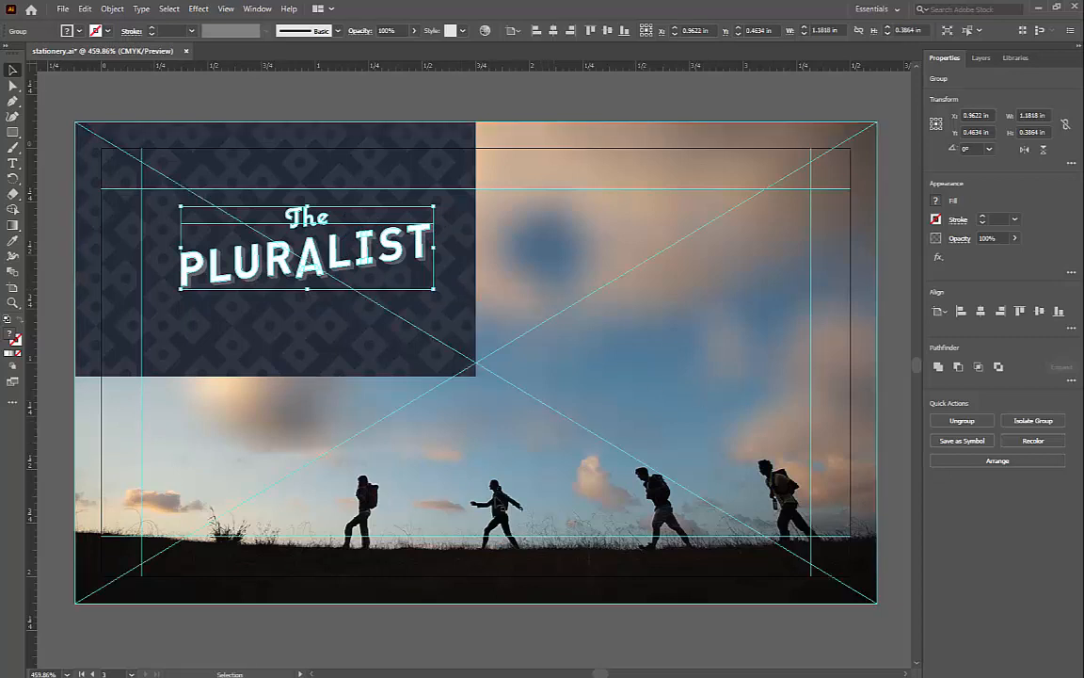
{"action": "key", "text": "Up"}
{"action": "key", "text": "Up"}
{"action": "key", "text": "Up"}
{"action": "key", "text": "Up"}
{"action": "key", "text": "Up"}
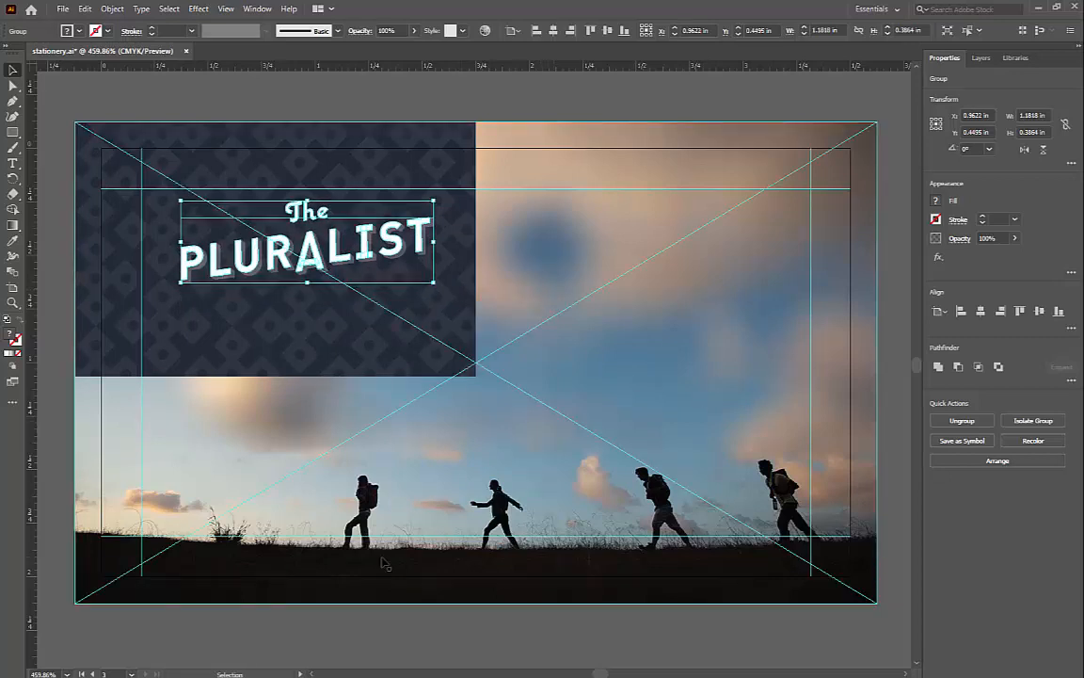
- Nudge the business card's Pluralist logo up and left until it sits against the upper-left margin guides, and deselect it
{"action": "key", "text": "Left"}
{"action": "key", "text": "Left"}
{"action": "key", "text": "Left"}
{"action": "key", "text": "Left"}
{"action": "key", "text": "Left"}
{"action": "key", "text": "Left"}
{"action": "key", "text": "Left"}
{"action": "key", "text": "Left"}
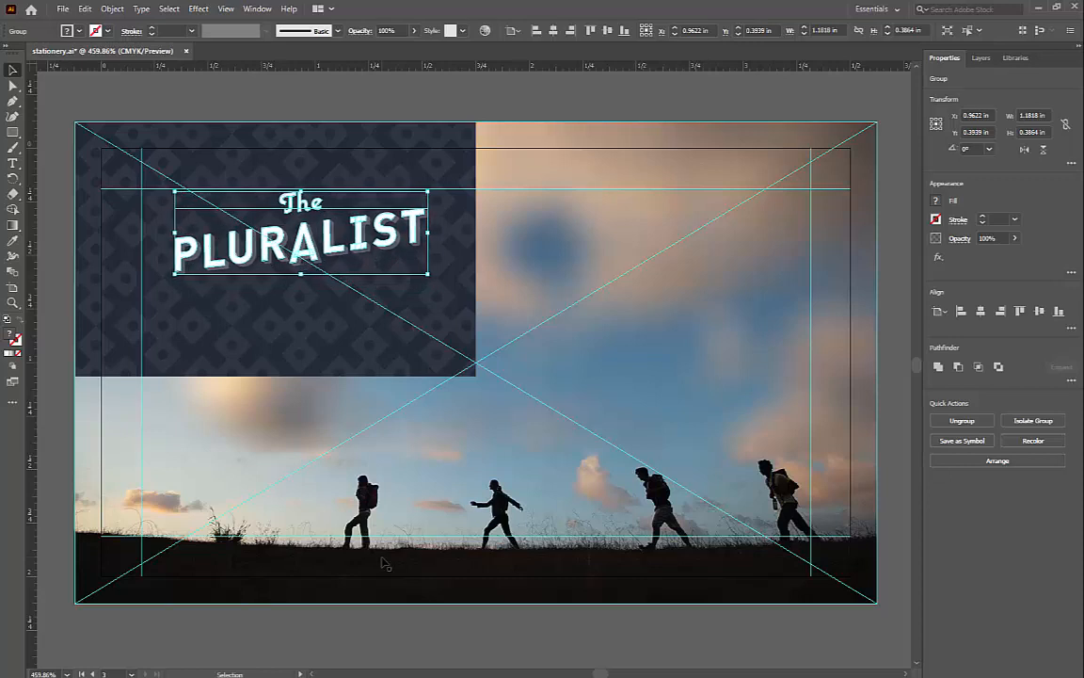
{"action": "key", "text": "Left"}
{"action": "key", "text": "Left"}
{"action": "key", "text": "Left"}
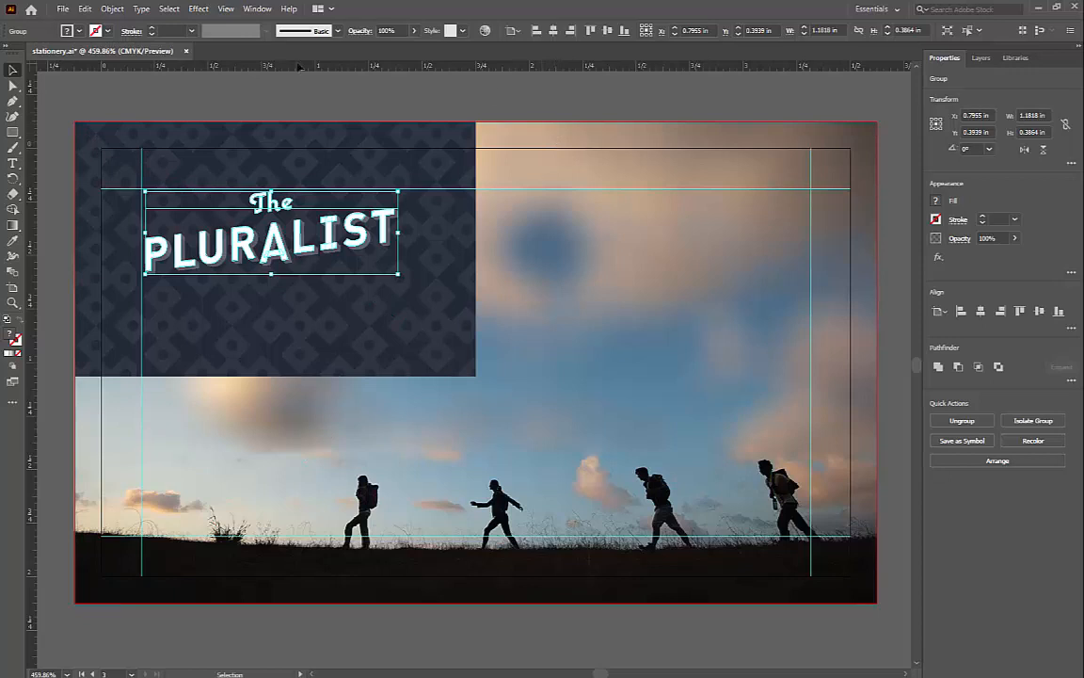
{"action": "left_click", "coordinate": [374, 102]}
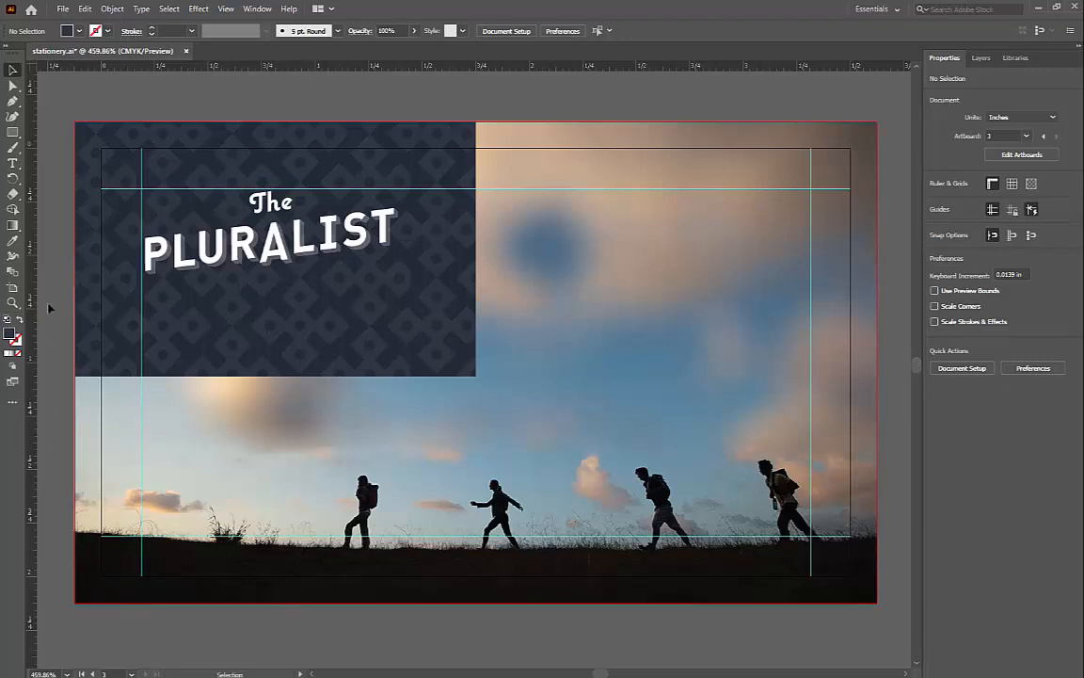
- Copy the envelope's two-line address text block onto the upper-right area of the business card, against the right margin guide
{"action": "double_click", "coordinate": [12, 302]}
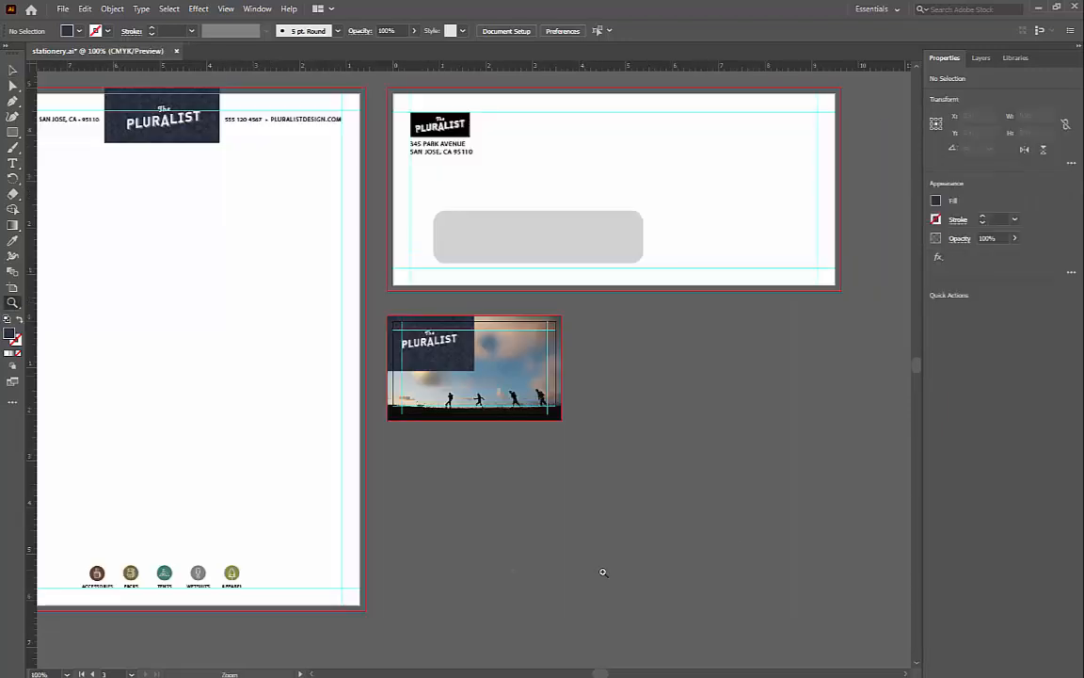
{"action": "left_click", "coordinate": [14, 71]}
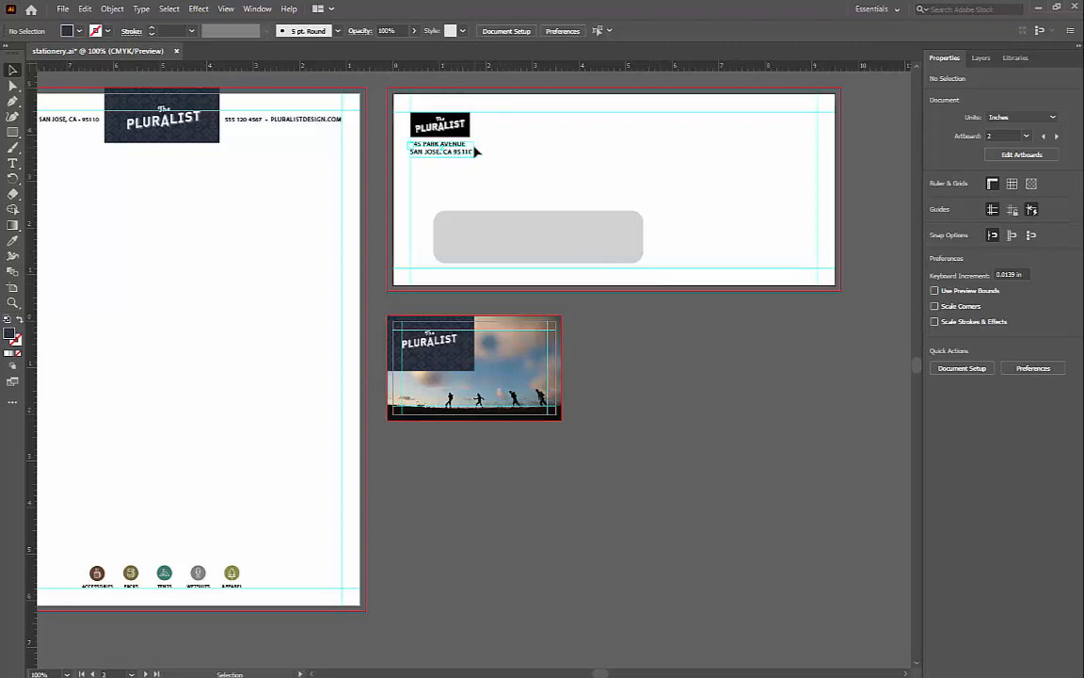
{"action": "left_click", "coordinate": [475, 152]}
{"action": "left_click", "coordinate": [695, 383]}
{"action": "left_click_drag", "start_coordinate": [482, 149], "coordinate": [475, 146]}
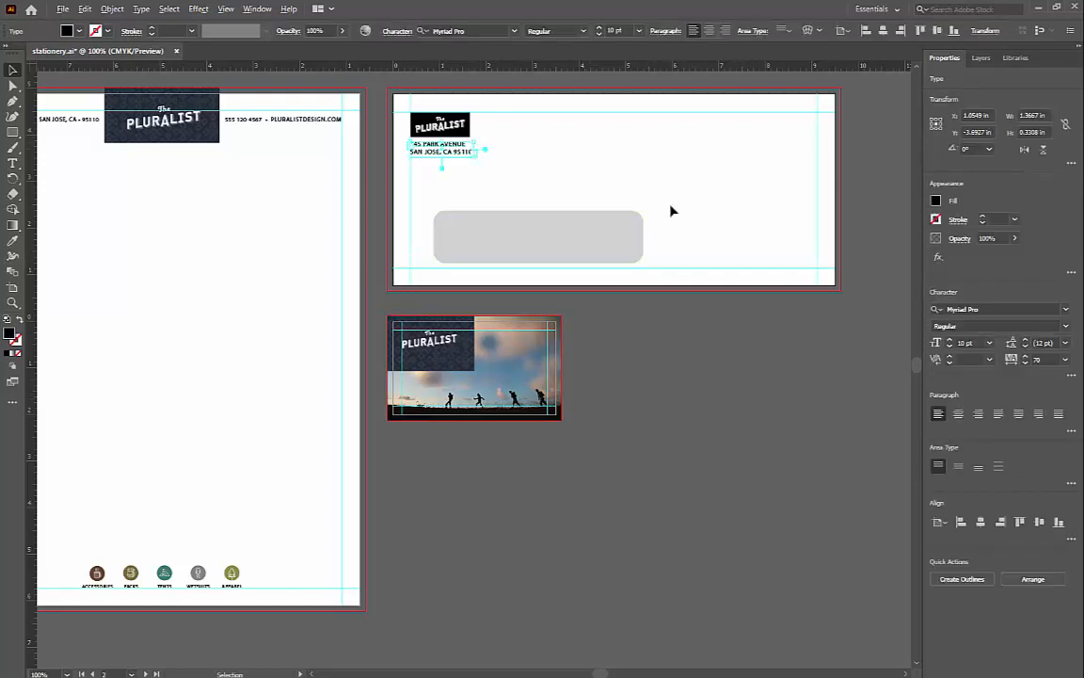
{"action": "left_click_drag", "start_coordinate": [455, 153], "coordinate": [534, 346]}
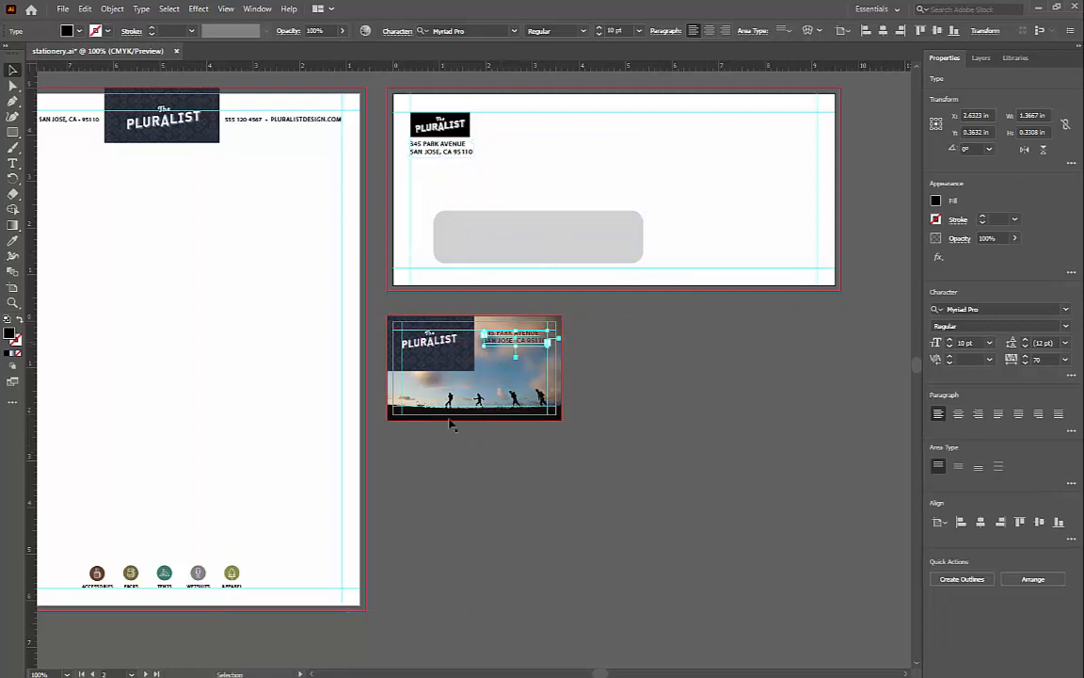
- Extend the bottom edge of the business card's address text frame downward, making the frame about 0.61 in tall
{"action": "left_click", "coordinate": [12, 302]}
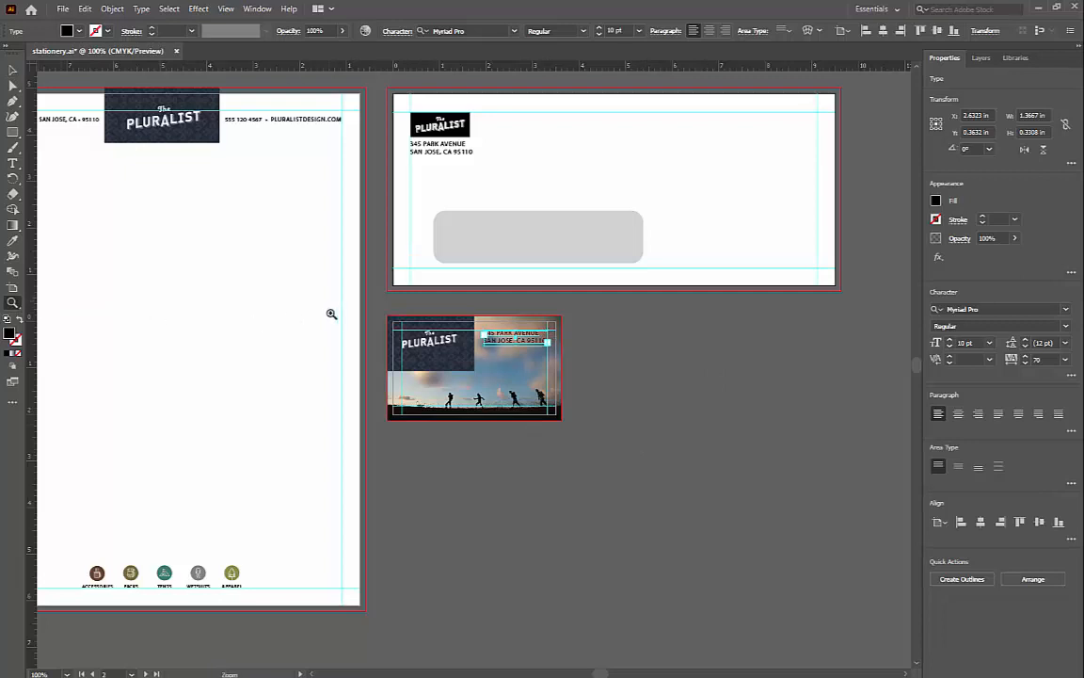
{"action": "left_click_drag", "start_coordinate": [400, 365], "coordinate": [568, 432]}
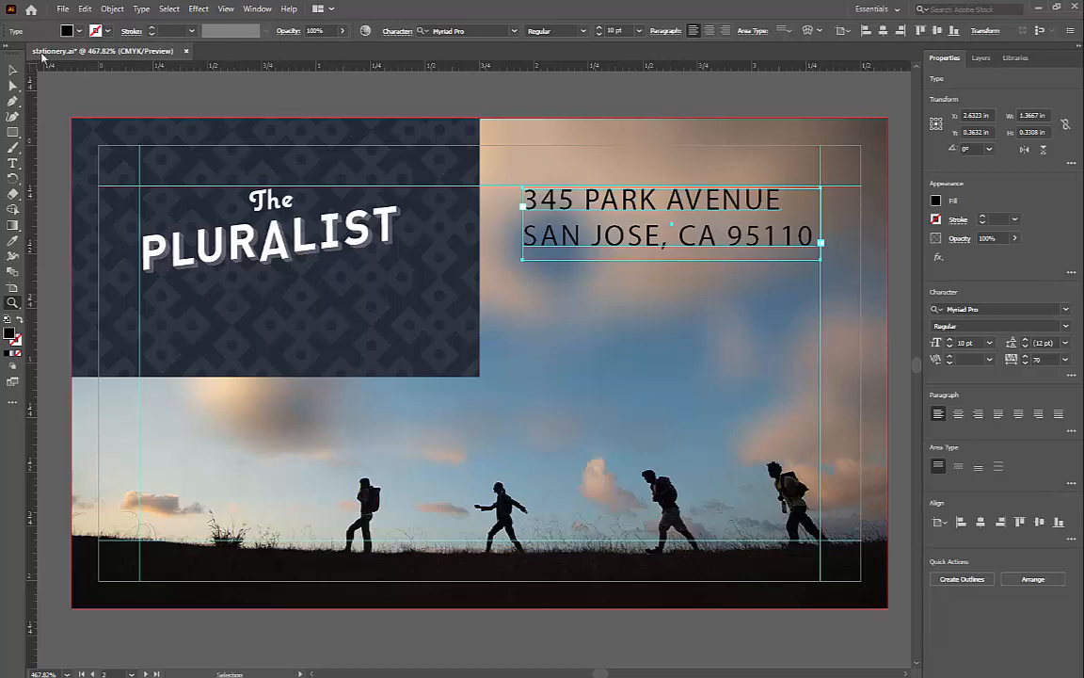
{"action": "left_click", "coordinate": [13, 70]}
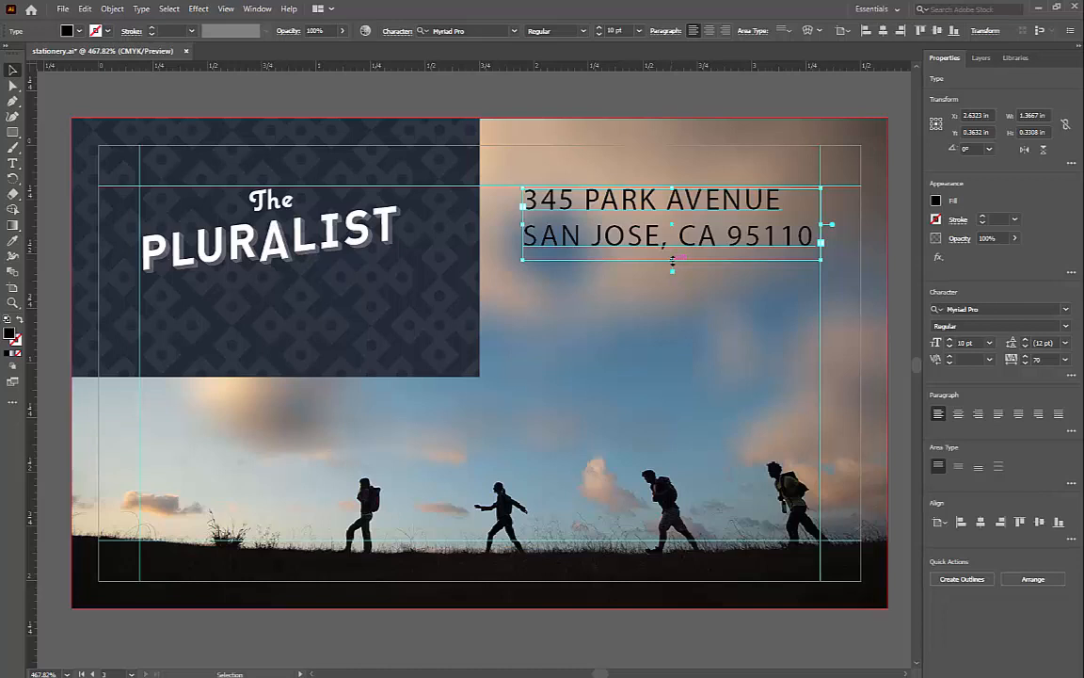
{"action": "left_click_drag", "start_coordinate": [672, 262], "coordinate": [672, 324]}
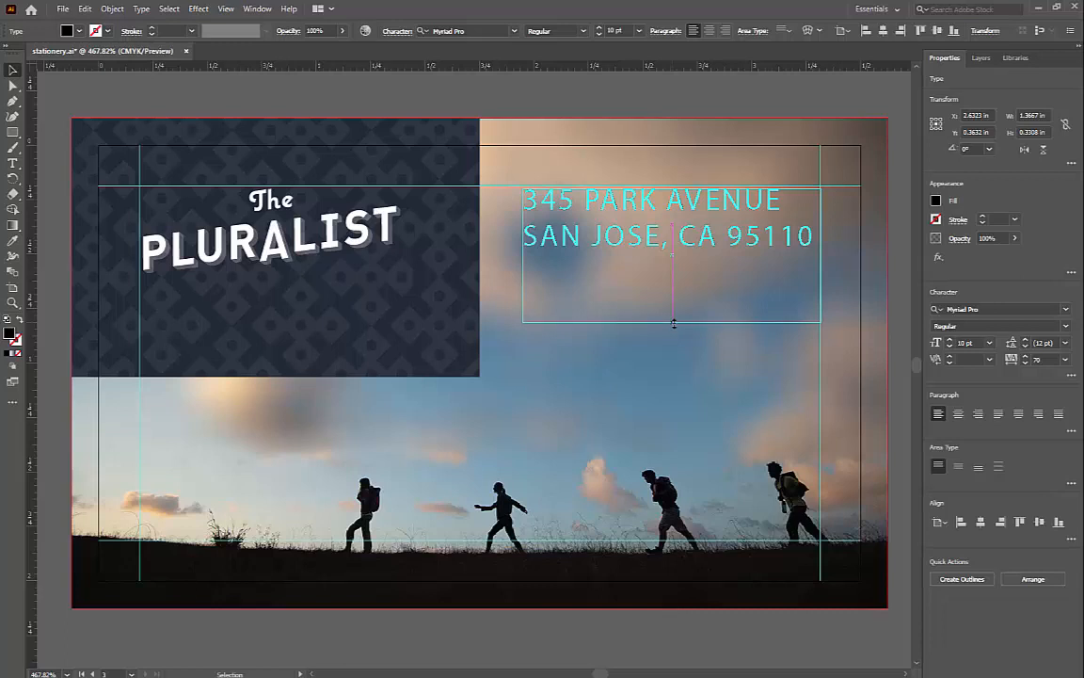
{"action": "left_click_drag", "start_coordinate": [673, 323], "coordinate": [673, 322]}
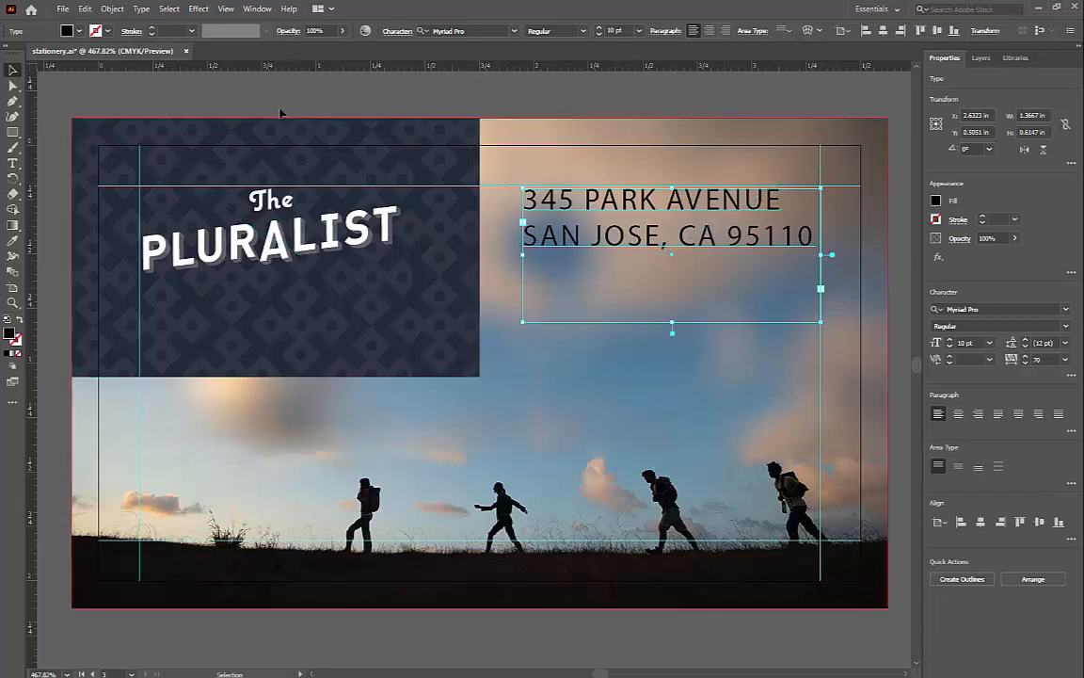
- Copy the phone number from the letterhead's contact line and paste it on a new line below the business card's address
{"action": "double_click", "coordinate": [13, 302]}
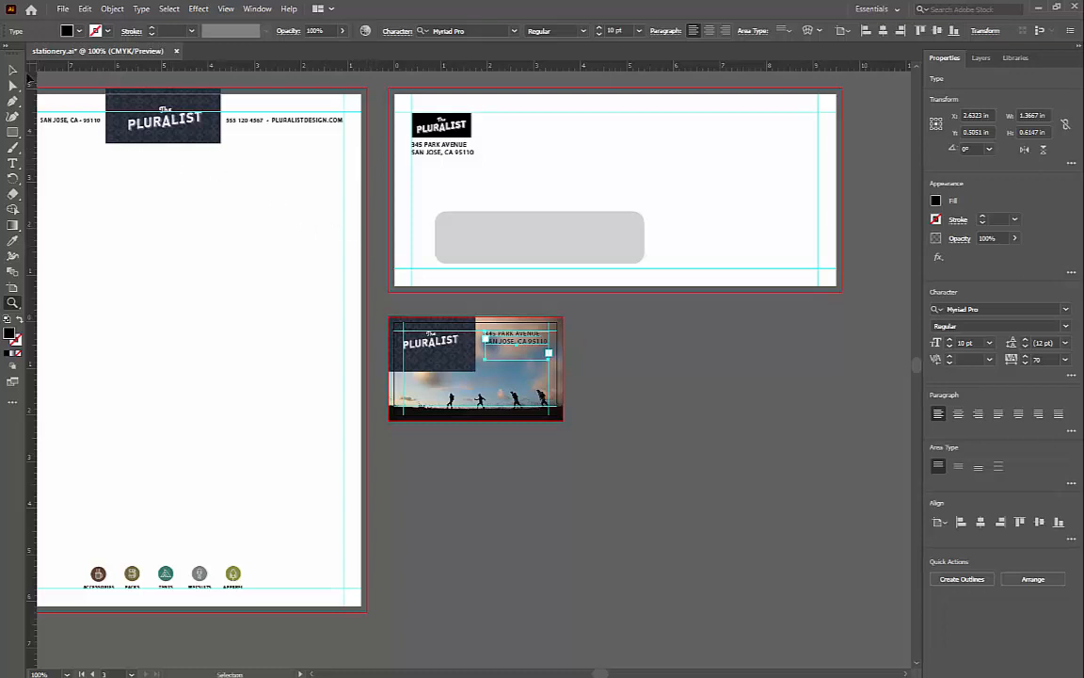
{"action": "left_click", "coordinate": [13, 164]}
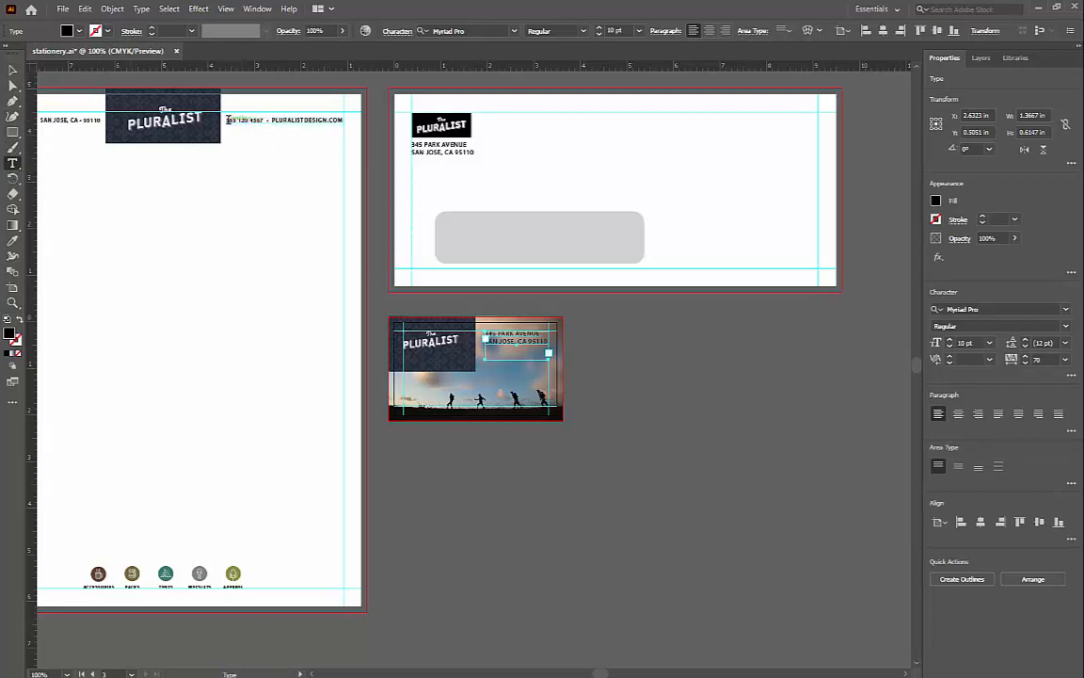
{"action": "left_click_drag", "start_coordinate": [226, 120], "coordinate": [265, 118]}
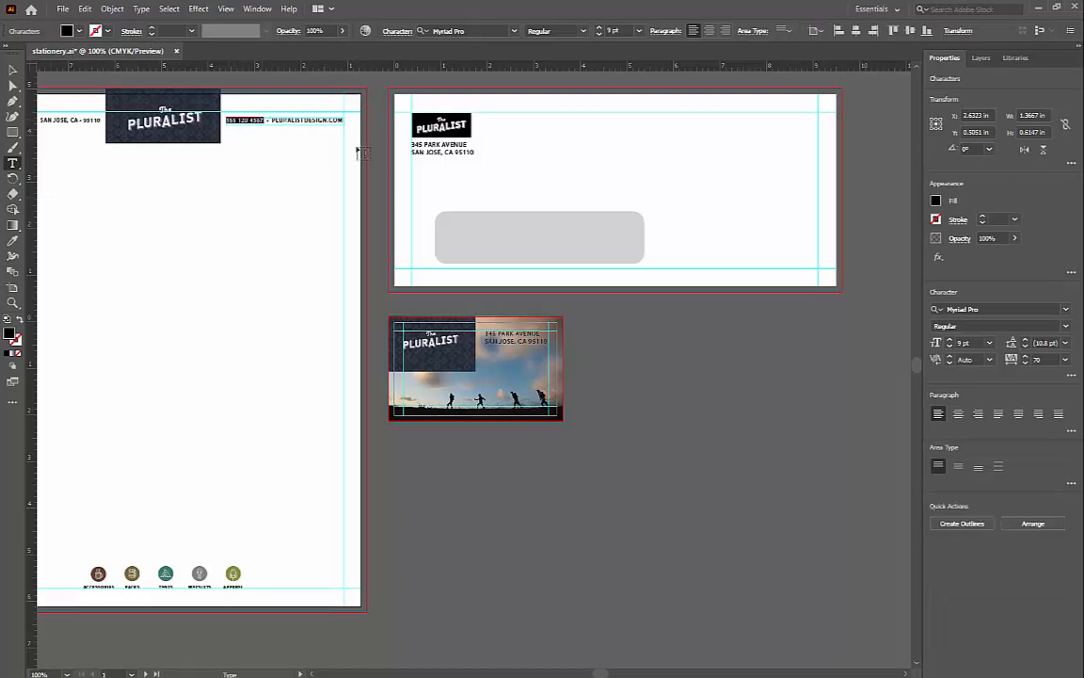
{"action": "left_click", "coordinate": [85, 9]}
{"action": "left_click", "coordinate": [106, 71]}
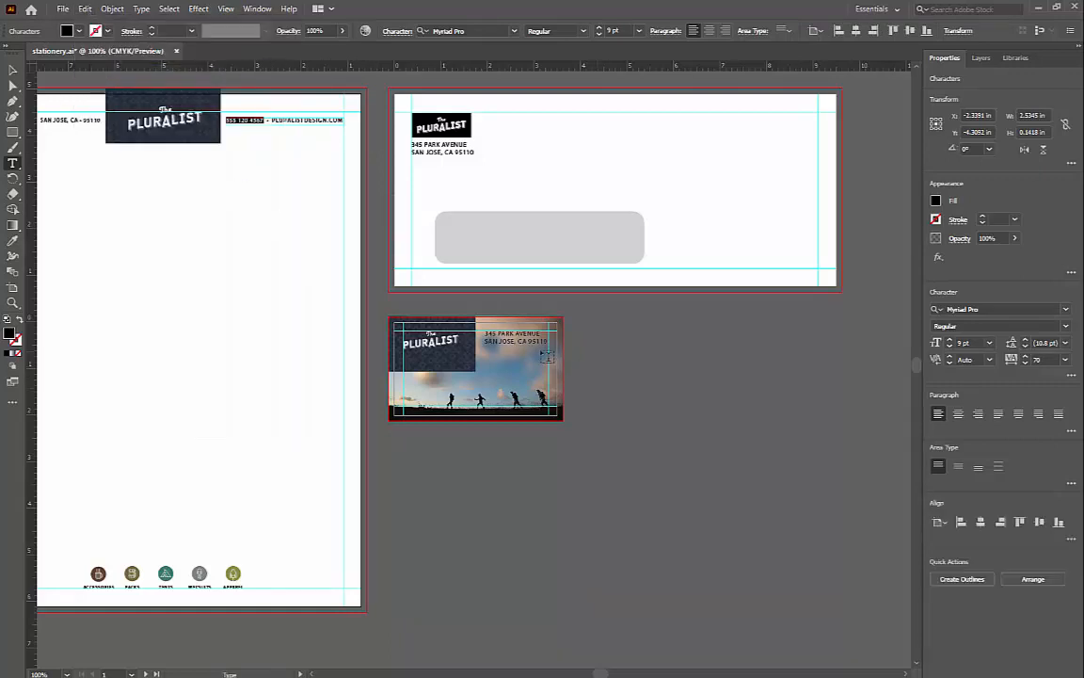
{"action": "left_click", "coordinate": [13, 301]}
{"action": "left_click_drag", "start_coordinate": [475, 321], "coordinate": [563, 363]}
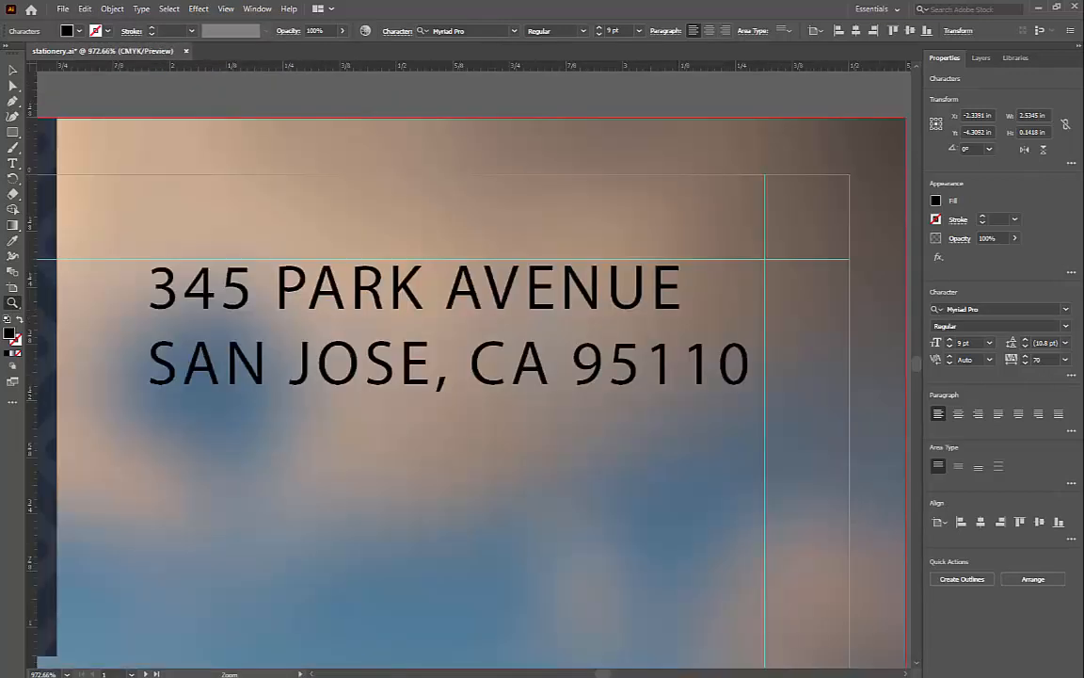
{"action": "left_click", "coordinate": [13, 163]}
{"action": "left_click", "coordinate": [751, 362]}
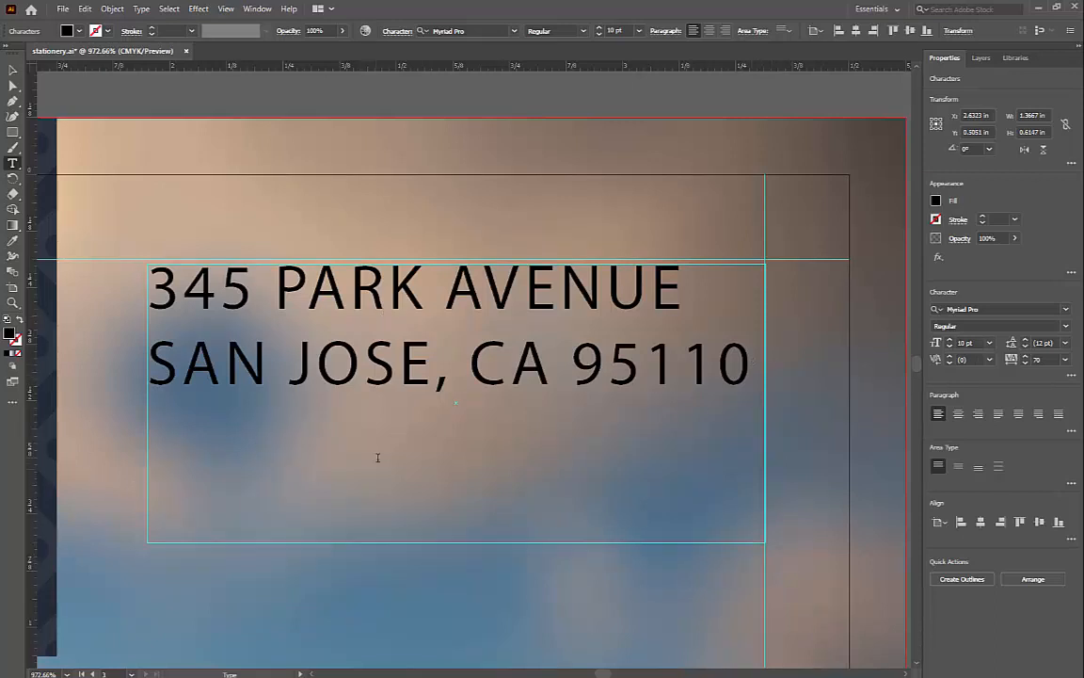
{"action": "left_click", "coordinate": [84, 8]}
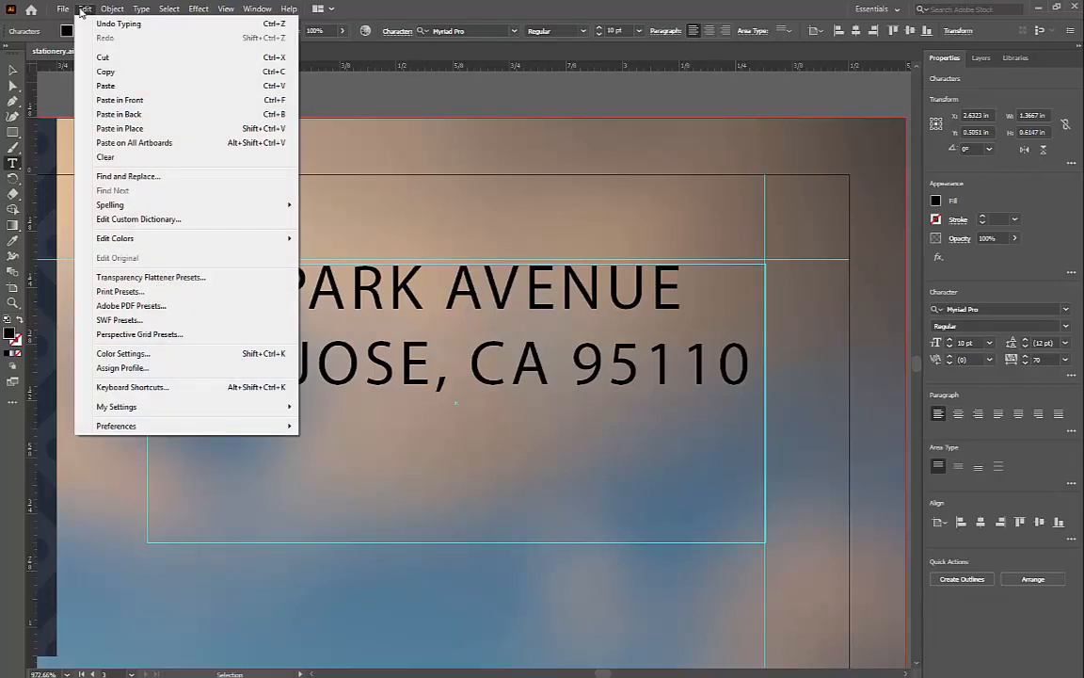
{"action": "left_click", "coordinate": [106, 86]}
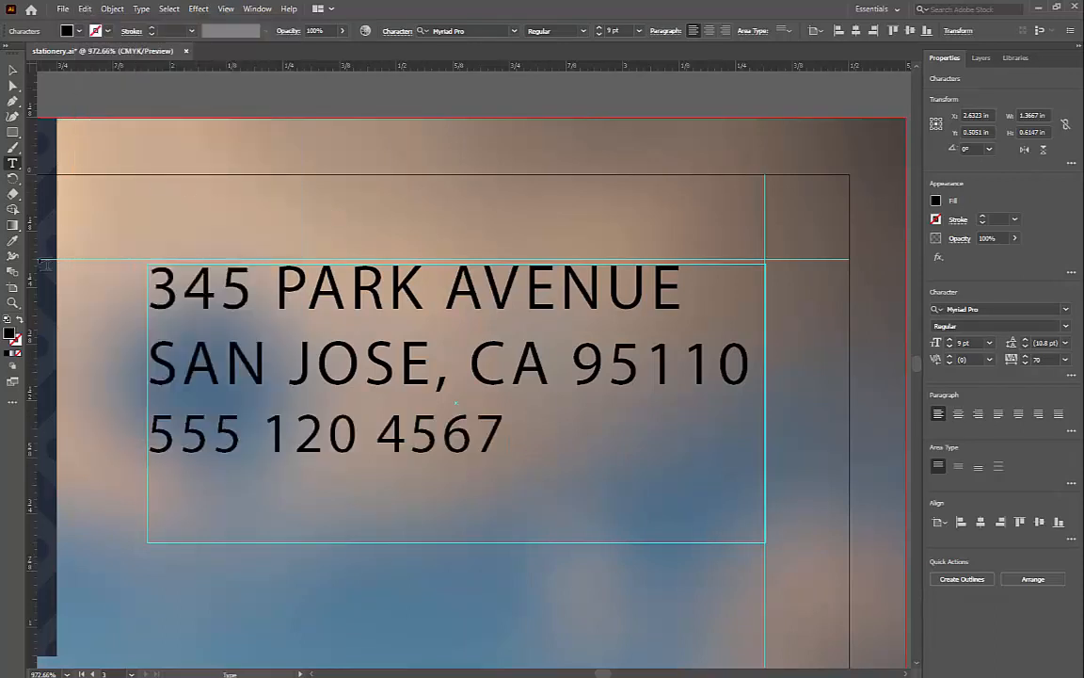
- Copy PLURALISTDESIGN.COM from the letterhead's contact line and paste it on a new line below the business card's phone number
{"action": "double_click", "coordinate": [13, 301]}
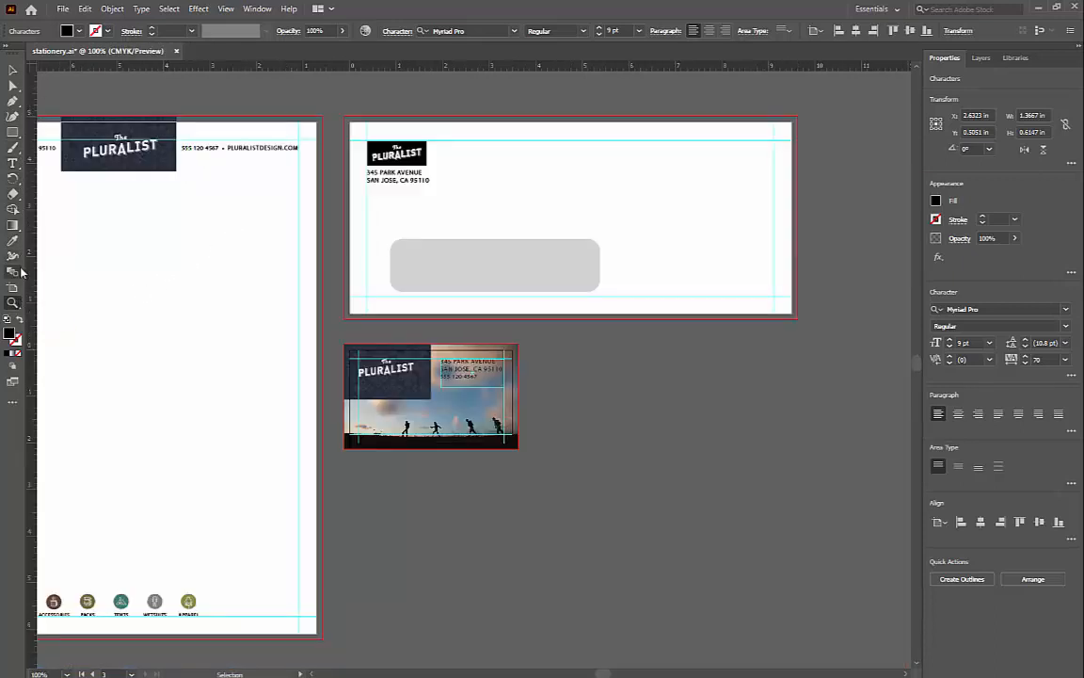
{"action": "left_click", "coordinate": [13, 162]}
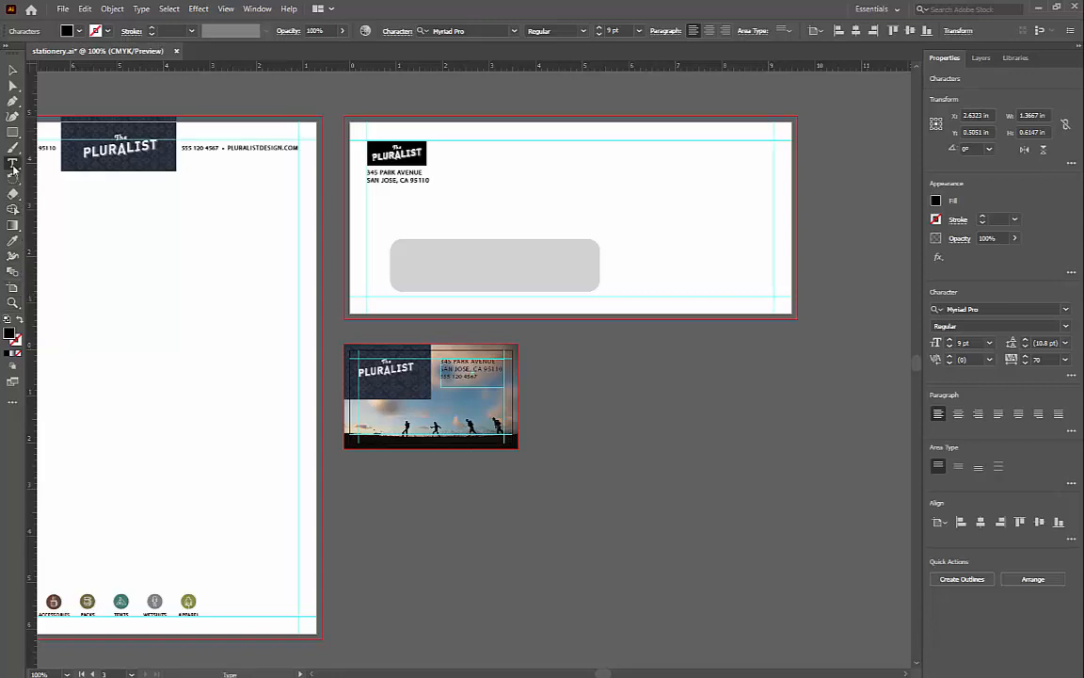
{"action": "left_click_drag", "start_coordinate": [227, 148], "coordinate": [298, 148]}
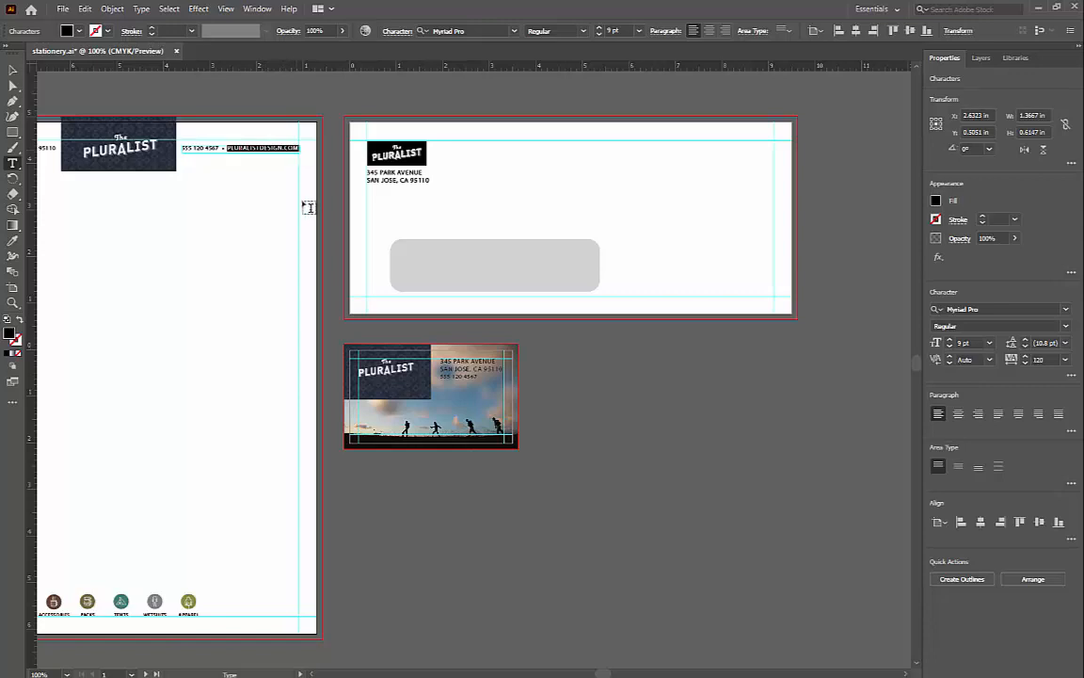
{"action": "left_click", "coordinate": [83, 10]}
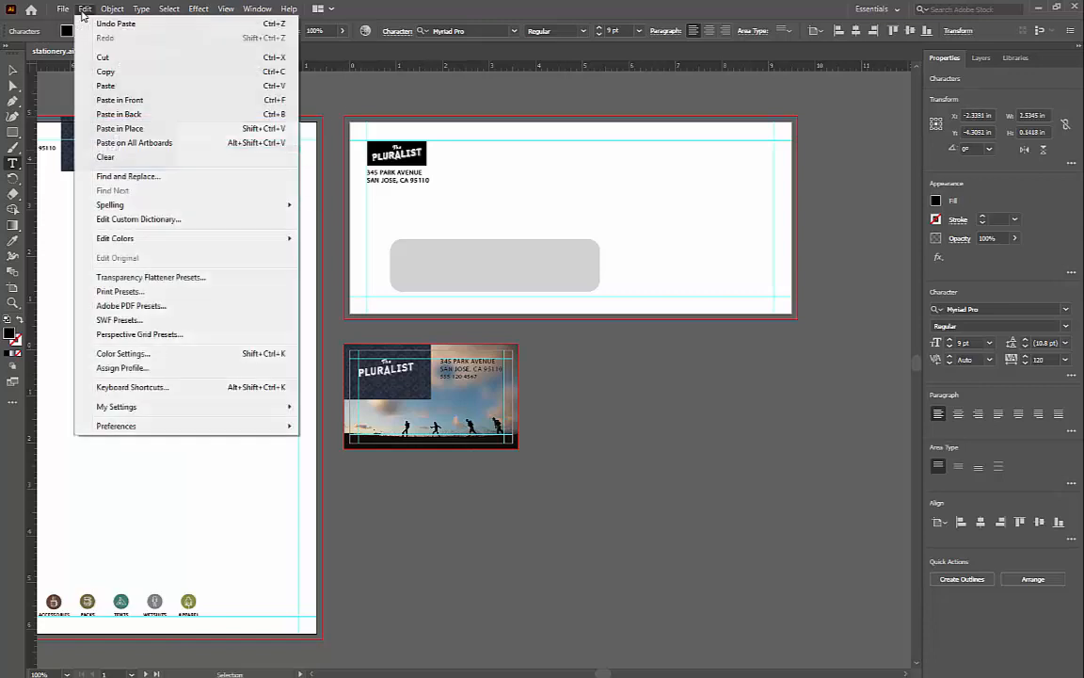
{"action": "left_click", "coordinate": [101, 71]}
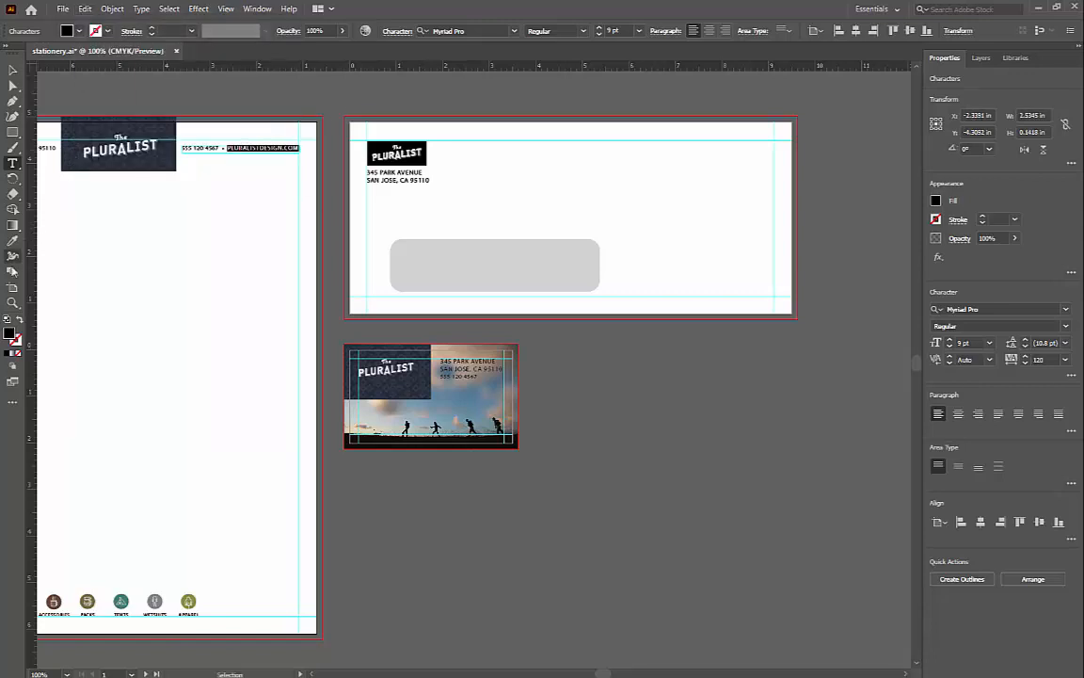
{"action": "left_click", "coordinate": [12, 302]}
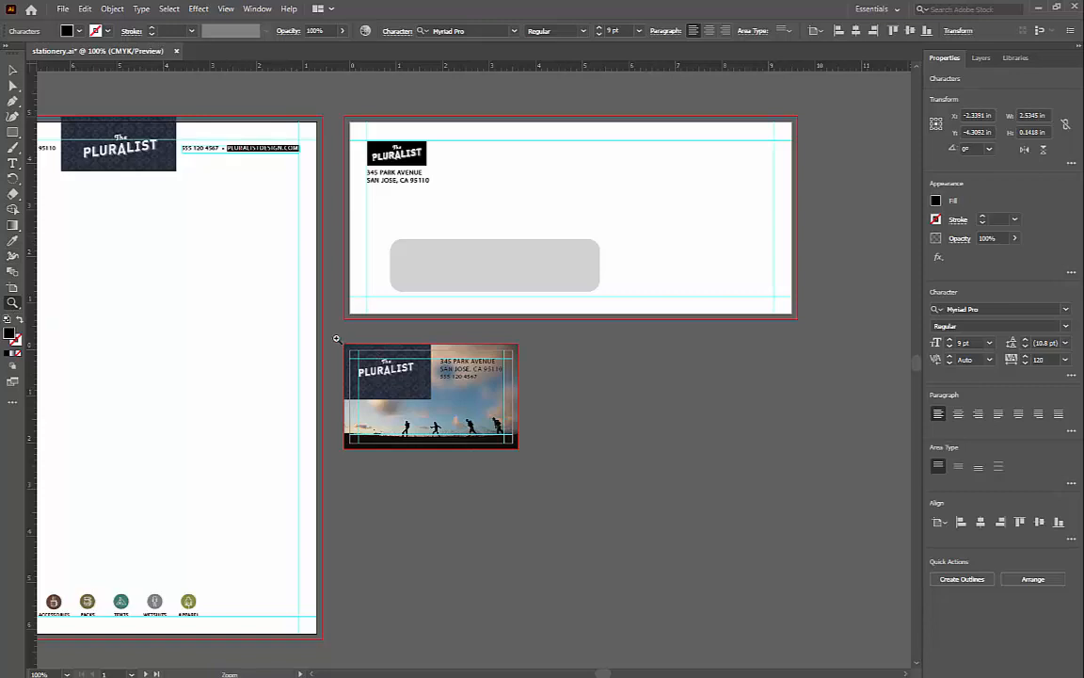
{"action": "left_click_drag", "start_coordinate": [340, 341], "coordinate": [526, 455]}
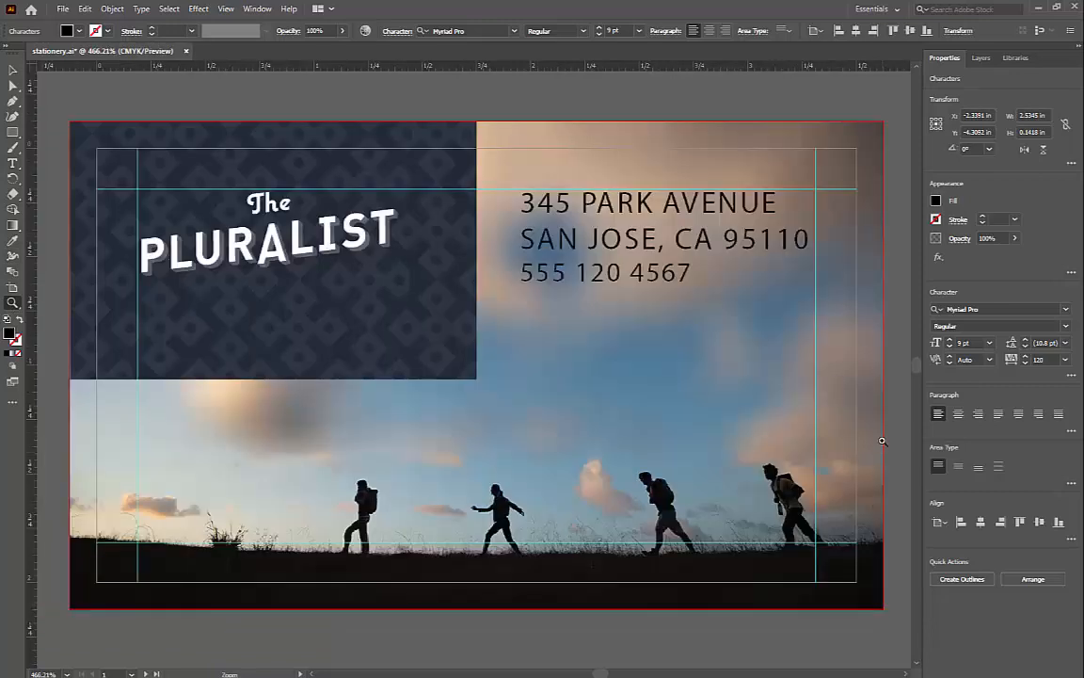
{"action": "left_click", "coordinate": [14, 162]}
{"action": "left_click", "coordinate": [697, 270]}
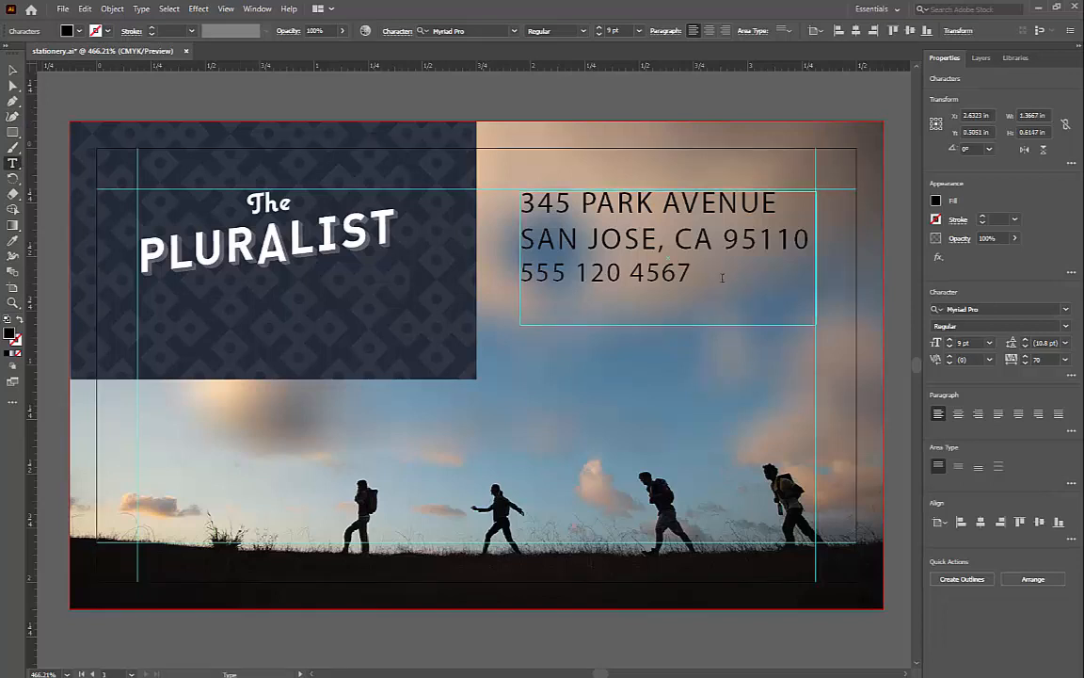
{"action": "left_click", "coordinate": [84, 10]}
{"action": "left_click", "coordinate": [105, 85]}
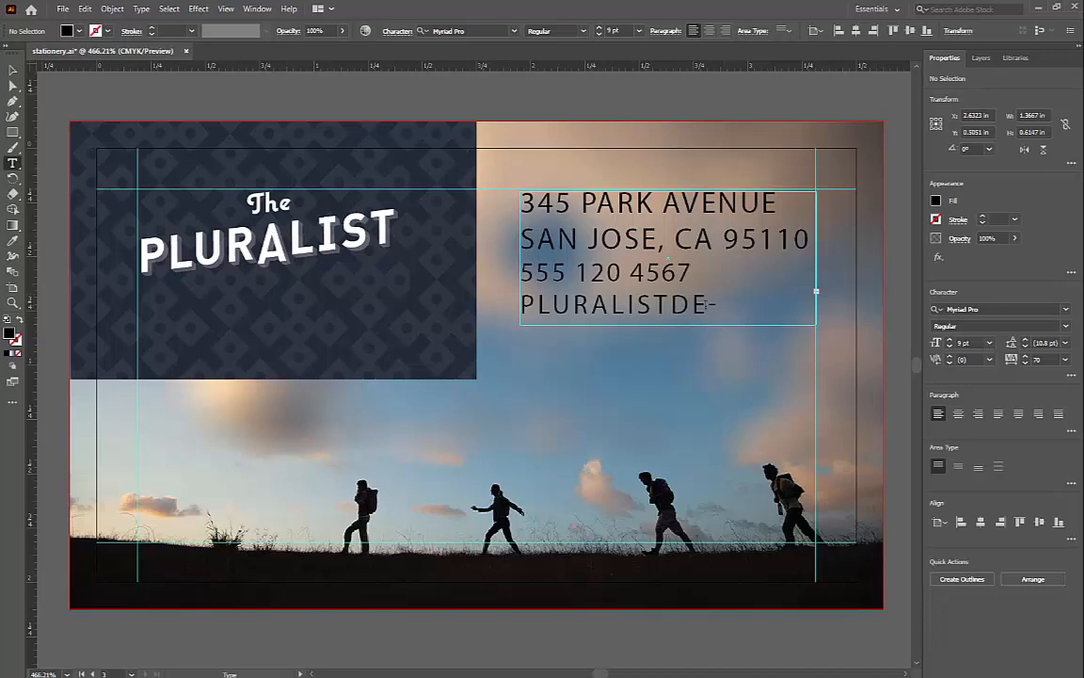
- Set all the text in the business card's contact text frame to 8 pt
{"action": "left_click", "coordinate": [692, 302]}
{"action": "key", "text": "ctrl+a"}
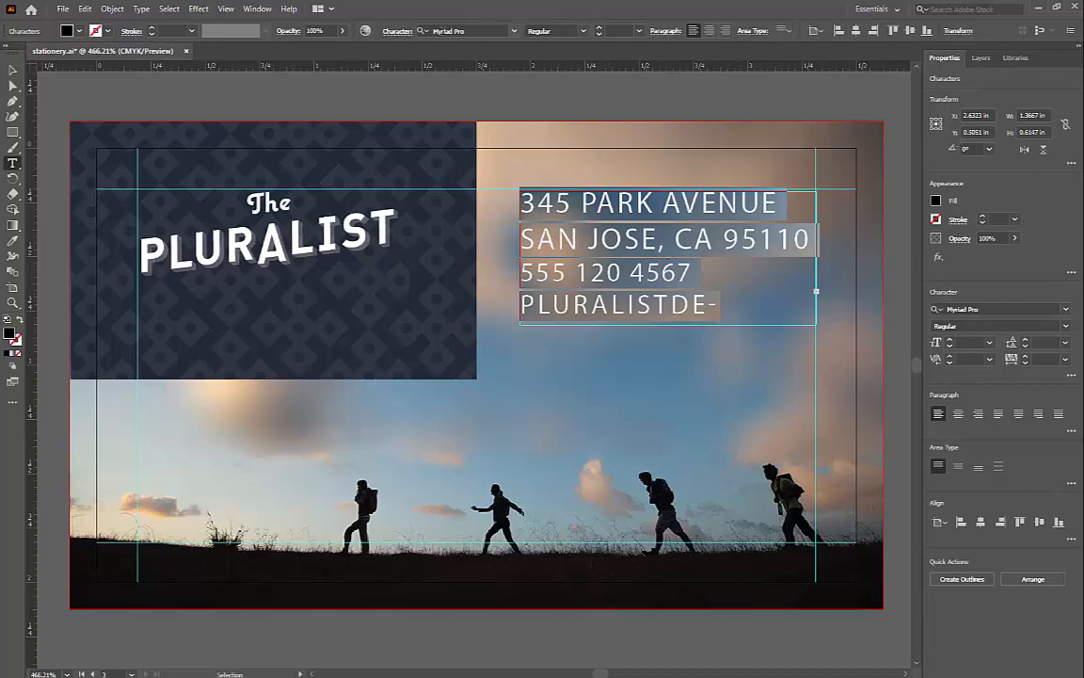
{"action": "left_click", "coordinate": [639, 32]}
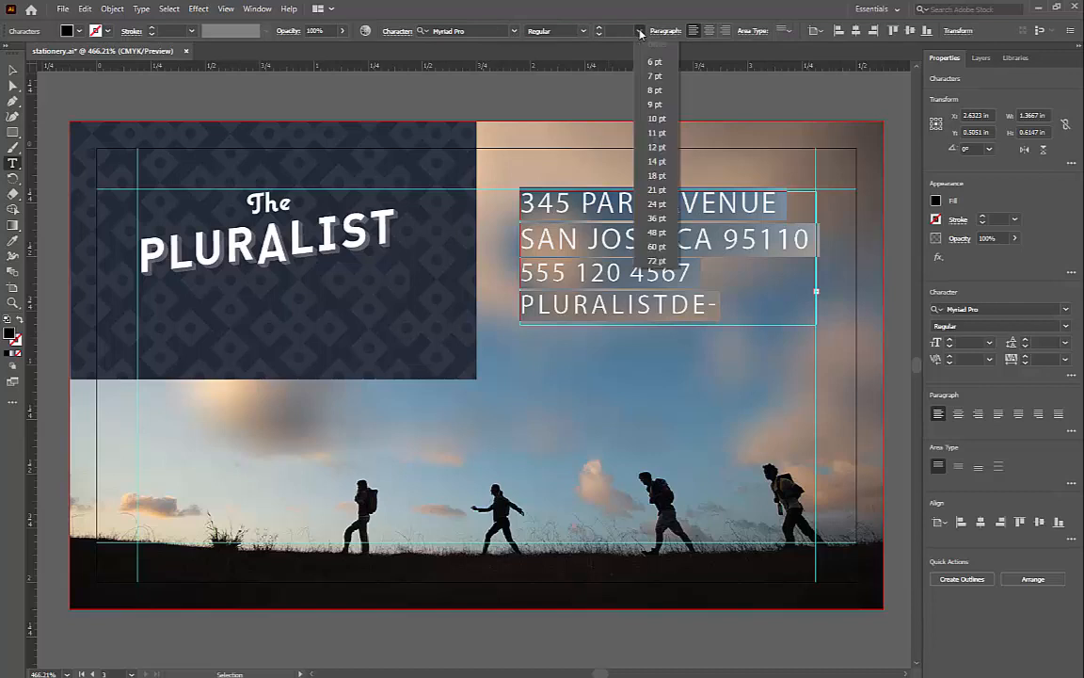
{"action": "left_click", "coordinate": [656, 90]}
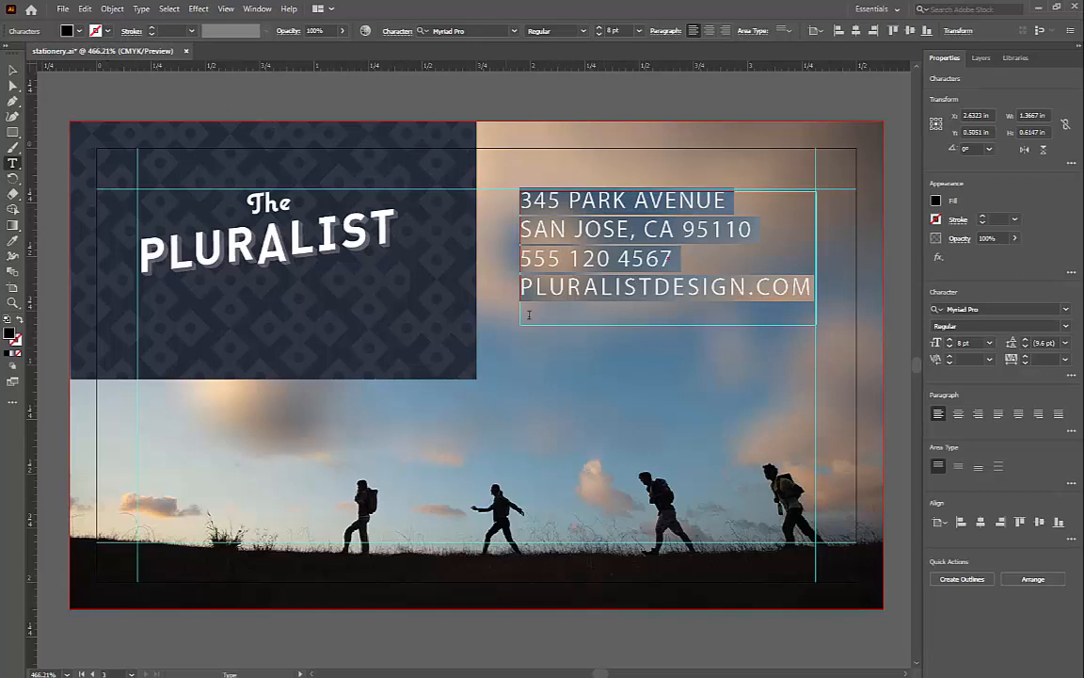
- Change the fill color of the business card's contact text to white
{"action": "left_click", "coordinate": [80, 31]}
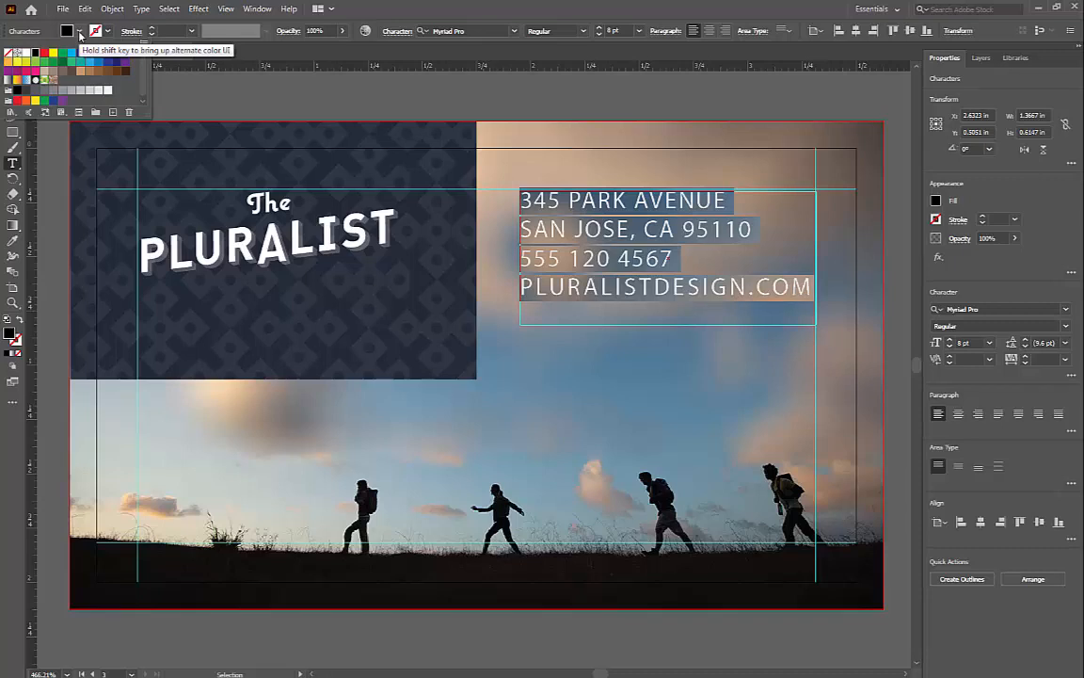
{"action": "left_click", "coordinate": [26, 57]}
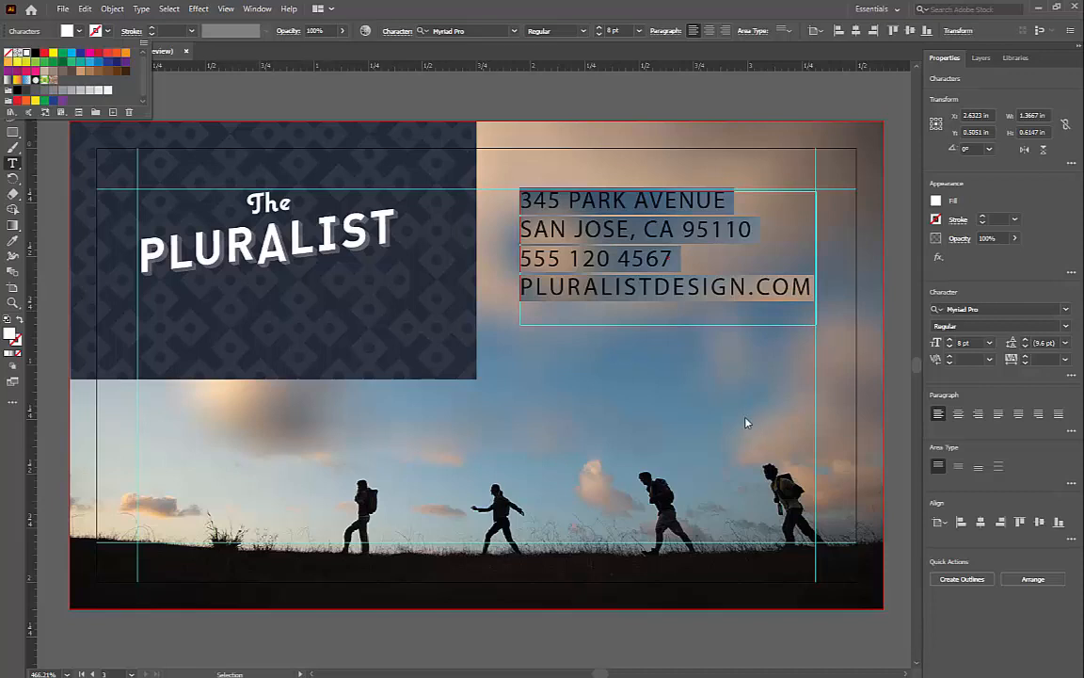
{"action": "key", "text": "Escape"}
- Select the business card's contact text as an object and start a Stylize Drop Shadow effect on it
{"action": "left_click", "coordinate": [939, 259]}
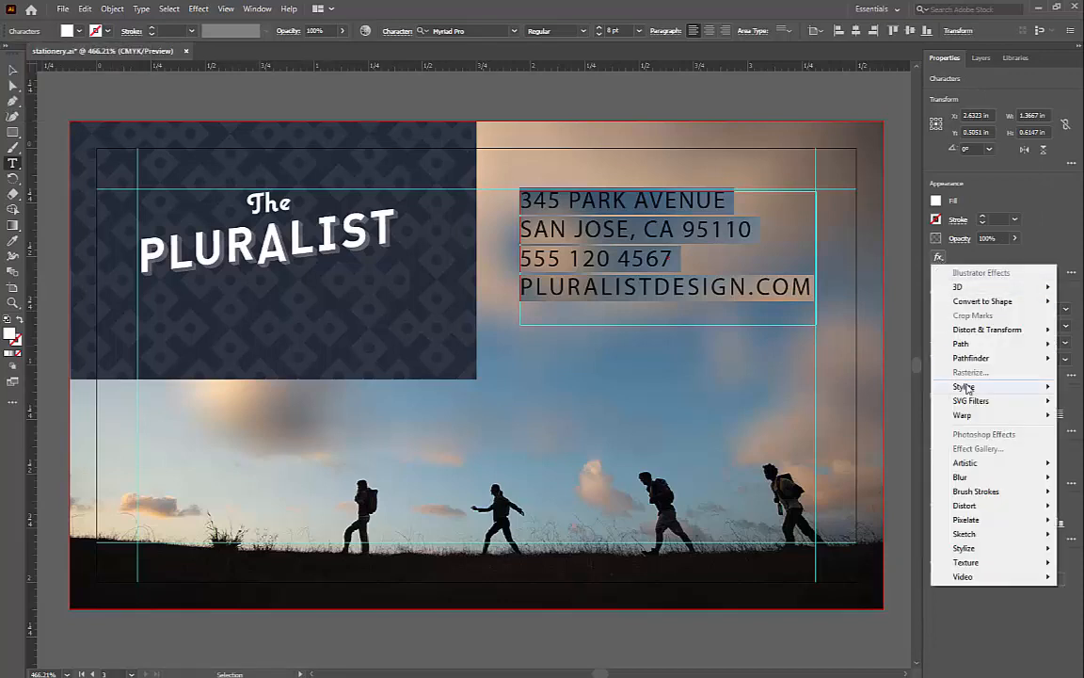
{"action": "mouse_move", "coordinate": [966, 390]}
{"action": "left_click", "coordinate": [14, 70]}
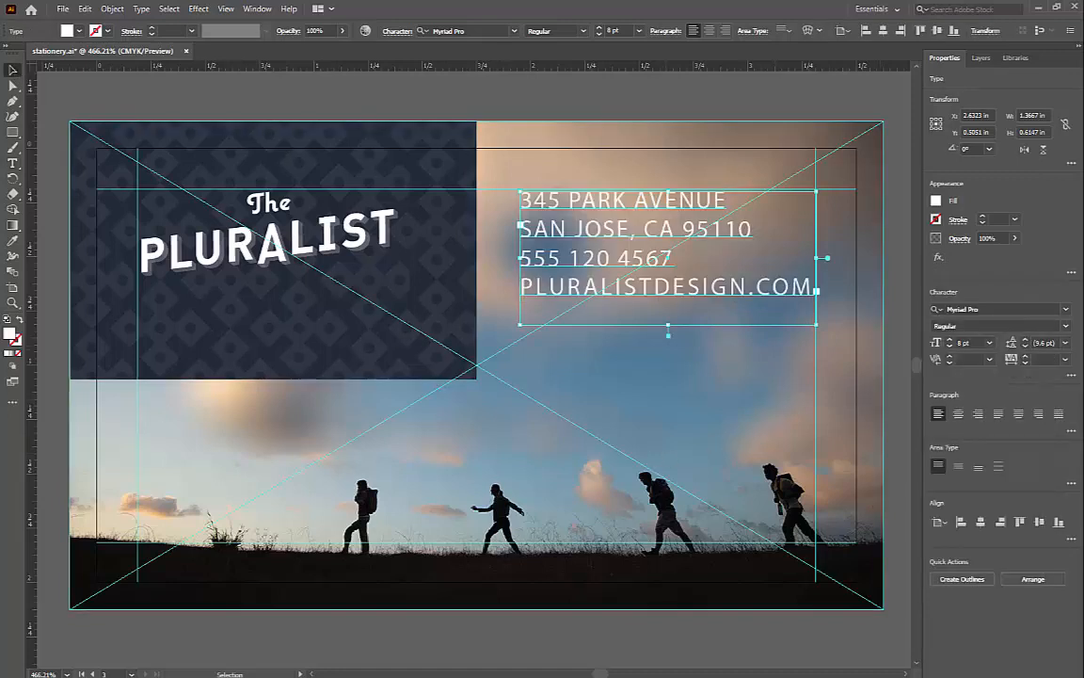
{"action": "left_click", "coordinate": [939, 257]}
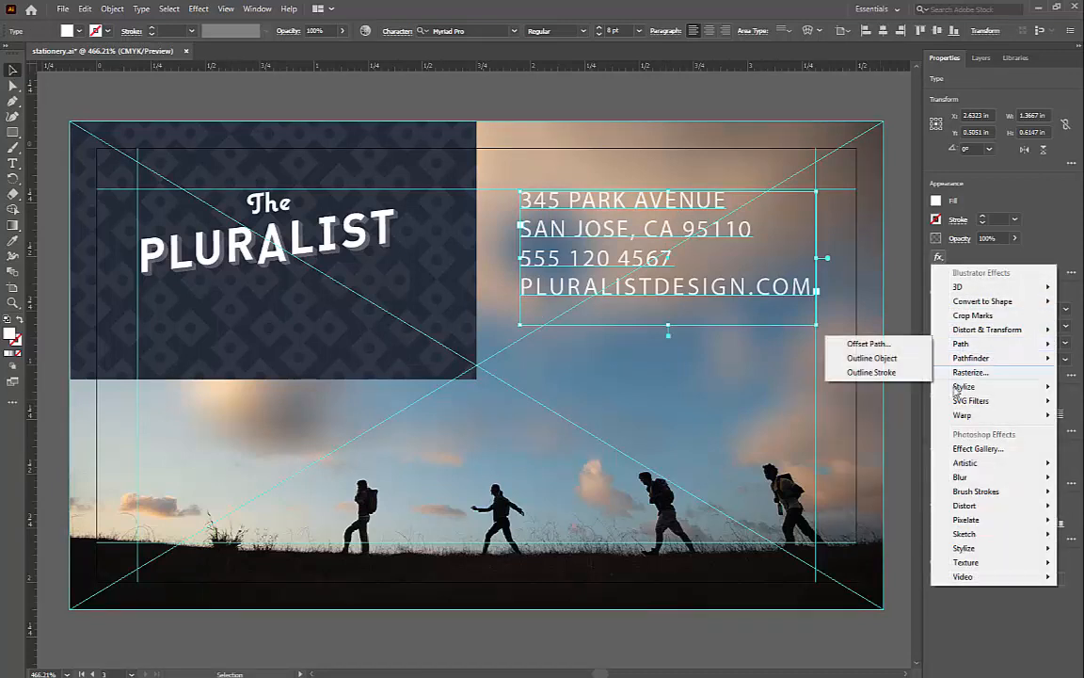
{"action": "mouse_move", "coordinate": [956, 387]}
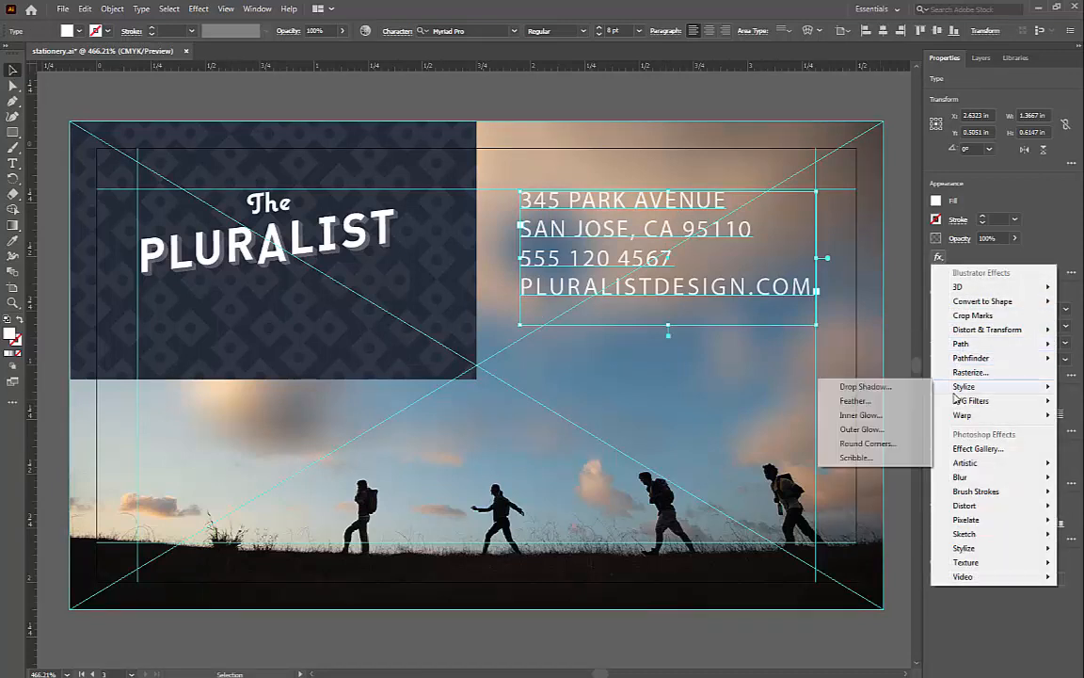
{"action": "left_click", "coordinate": [866, 387]}
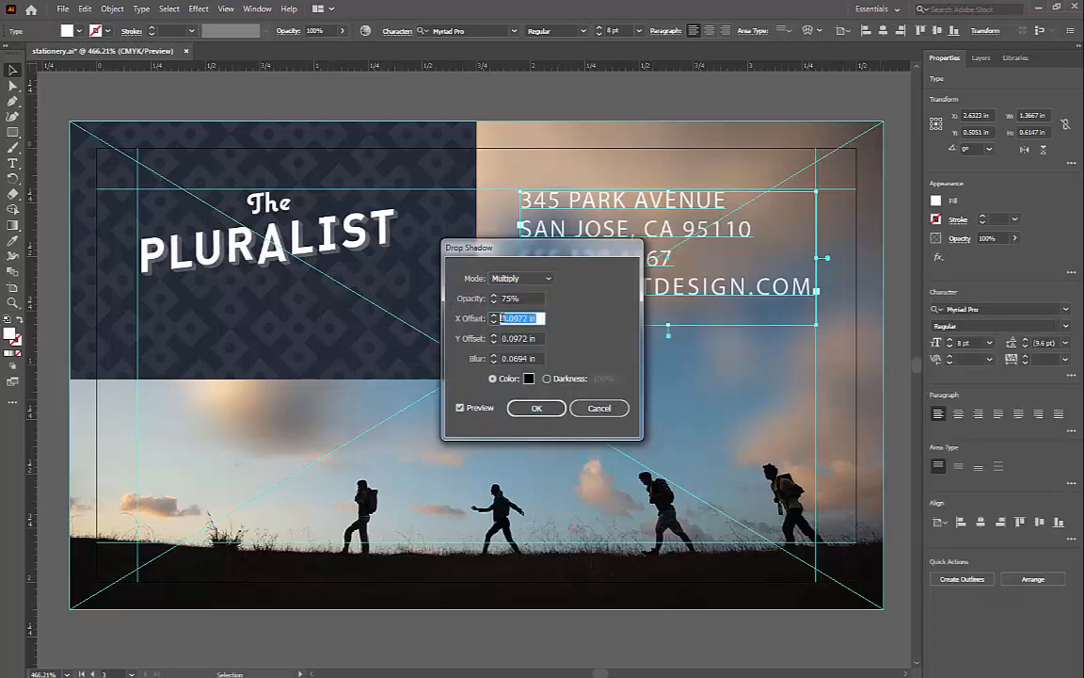
- Set the drop shadow's X offset, Y offset and blur to 0.01 in each and apply it to the contact text
{"action": "type", "text": ".01"}
{"action": "key", "text": "Down"}
{"action": "type", "text": ".01\""}
{"action": "key", "text": "Tab"}
{"action": "type", "text": ".0"}
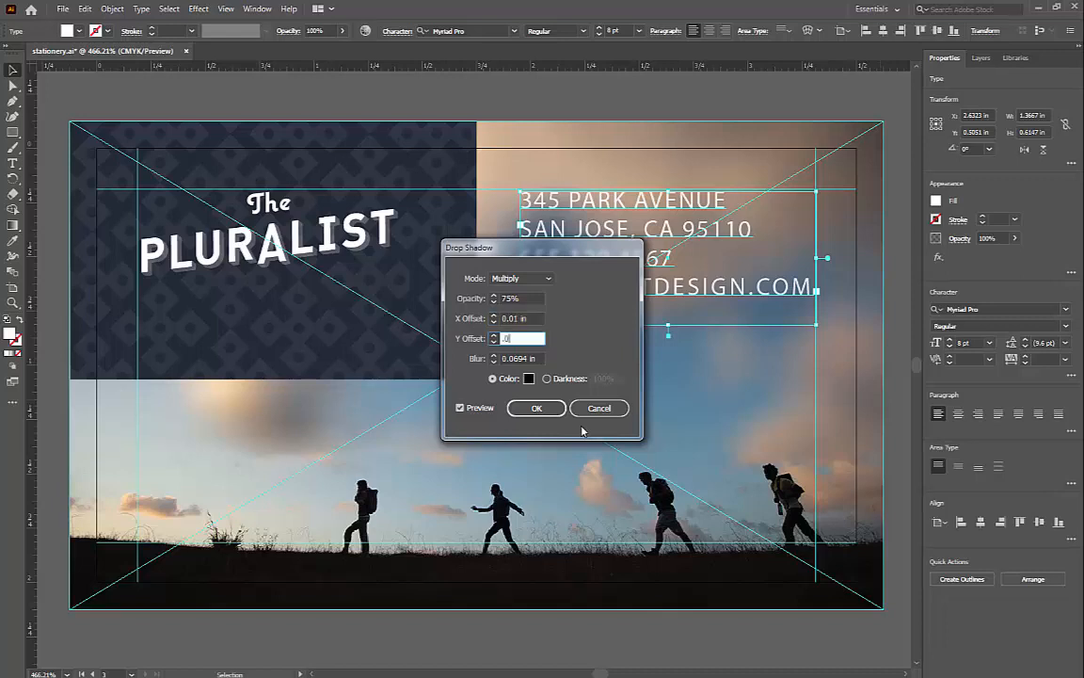
{"action": "type", "text": "1\""}
{"action": "key", "text": "Tab"}
{"action": "type", "text": ".01"}
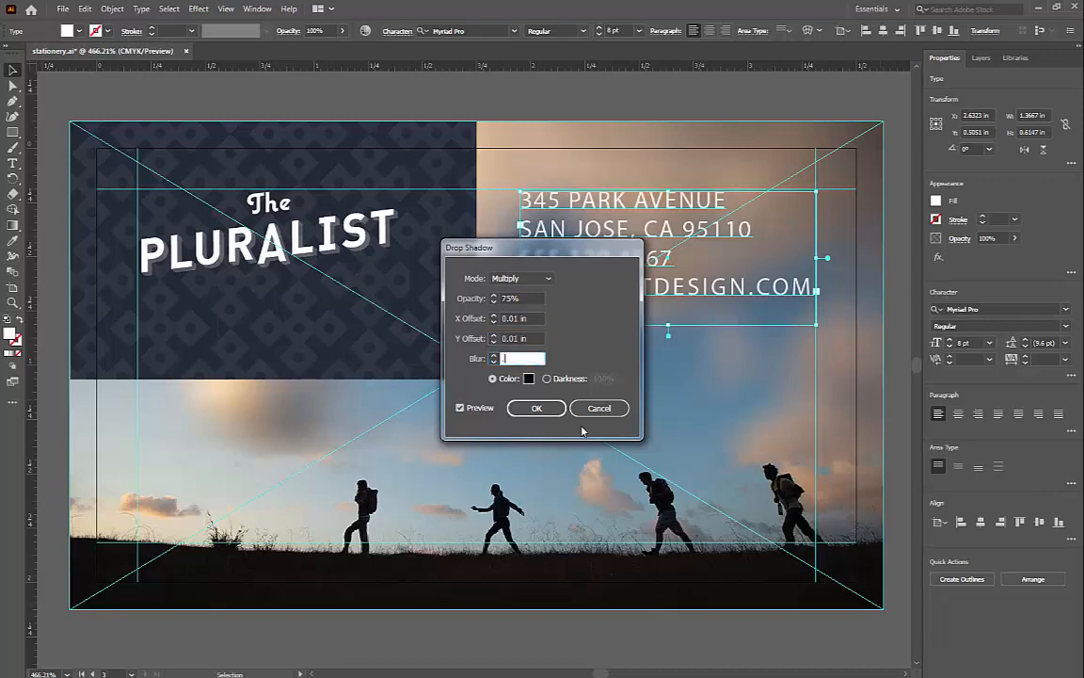
{"action": "type", "text": "\""}
{"action": "key", "text": "Tab"}
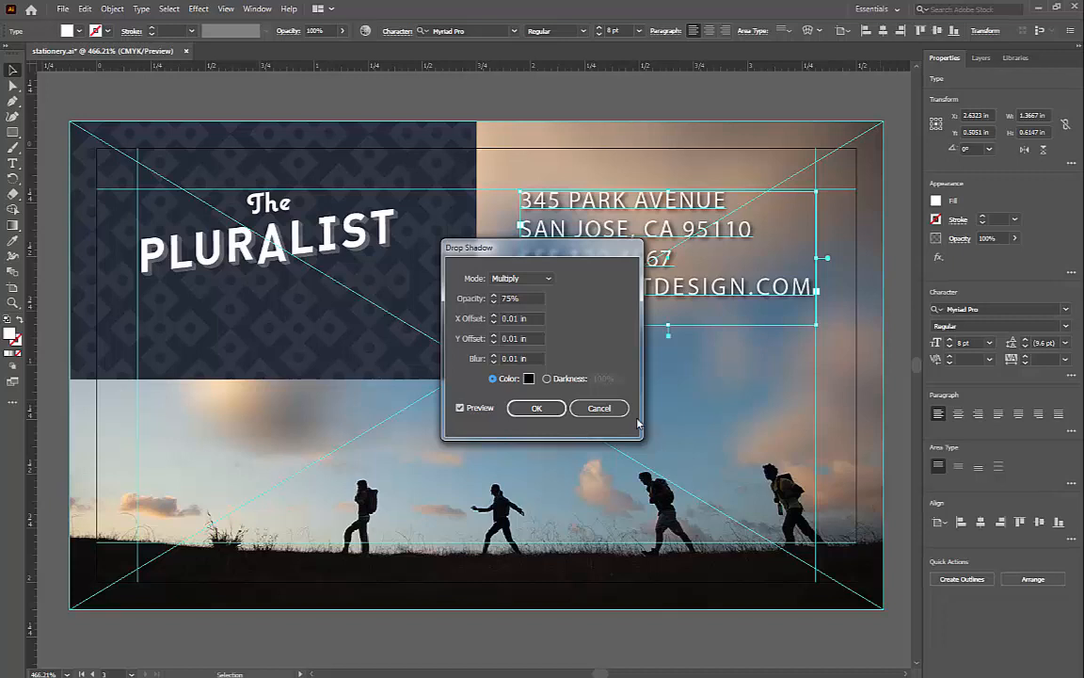
{"action": "left_click", "coordinate": [536, 408]}
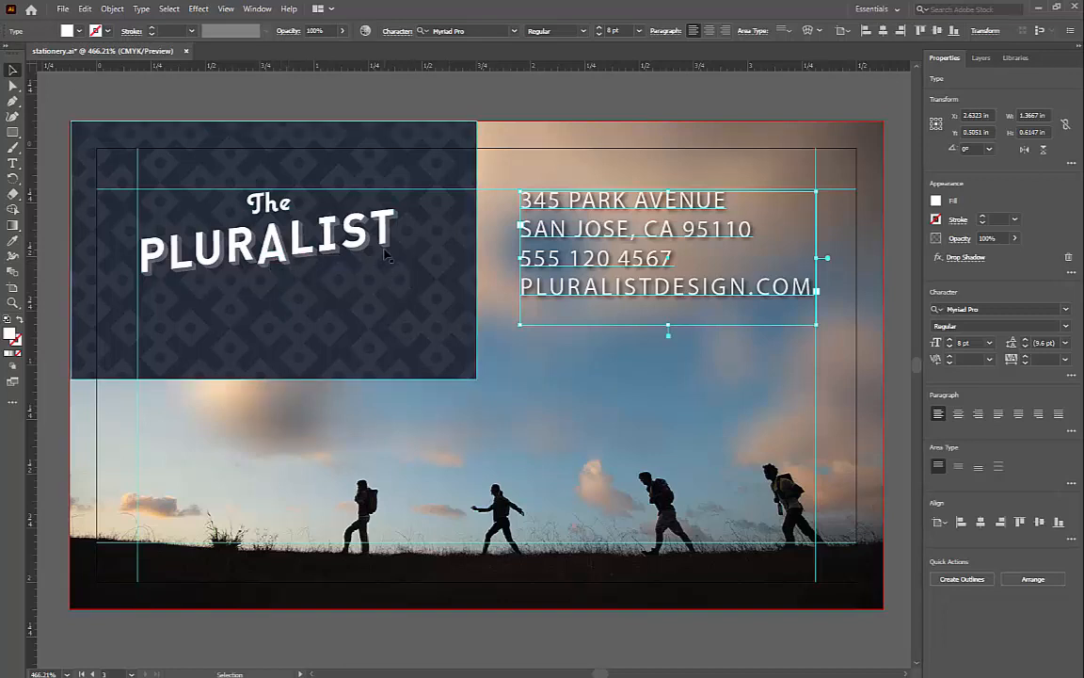
- Nudge the Pluralist logo down and to the right within the dark patterned rectangle, to about X 0.88 in and Y 0.52 in
{"action": "left_click", "coordinate": [396, 277]}
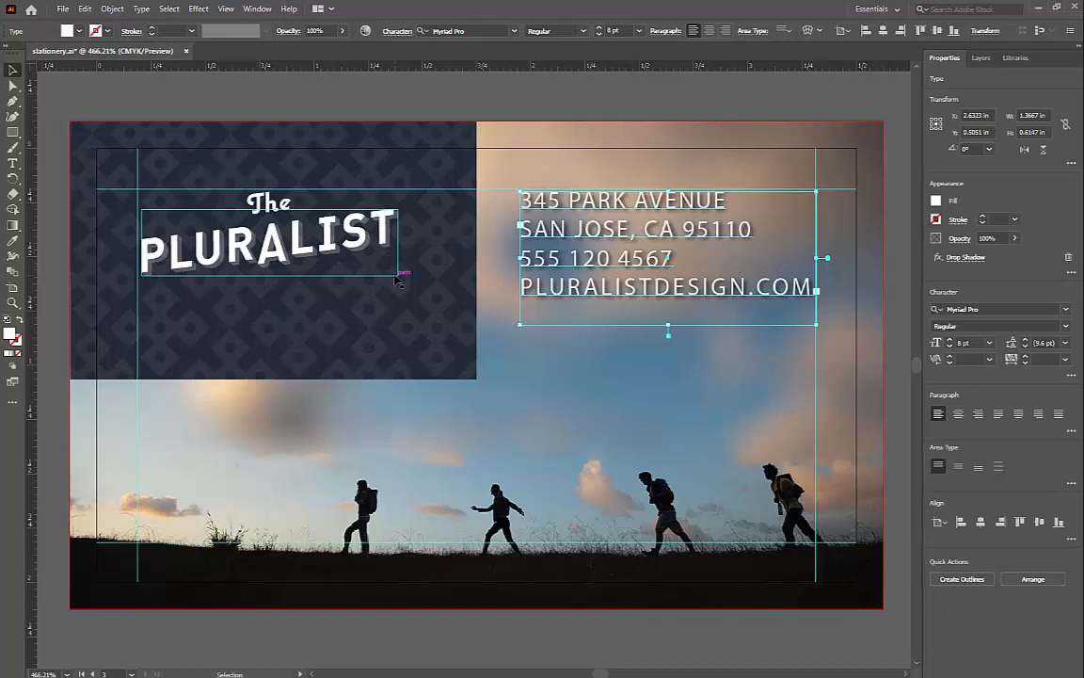
{"action": "key", "text": "Down"}
{"action": "key", "text": "Down"}
{"action": "key", "text": "Down"}
{"action": "key", "text": "Down"}
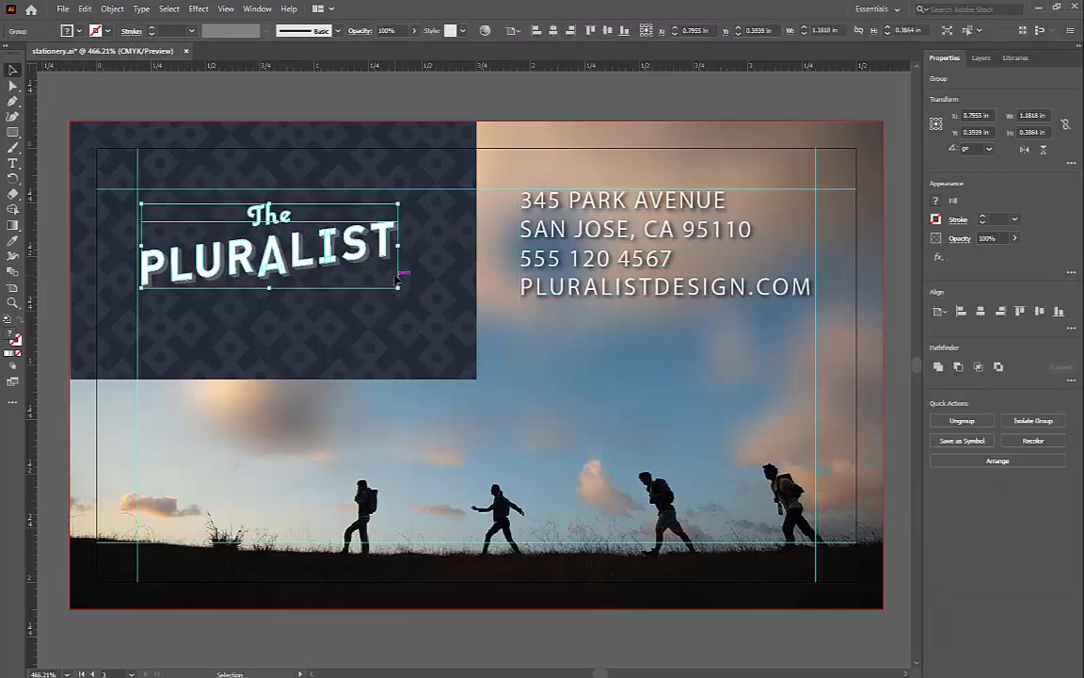
{"action": "key", "text": "Right"}
{"action": "key", "text": "Right"}
{"action": "key", "text": "Right"}
{"action": "key", "text": "Right"}
{"action": "key", "text": "Right"}
{"action": "key", "text": "Right"}
{"action": "key", "text": "Left"}
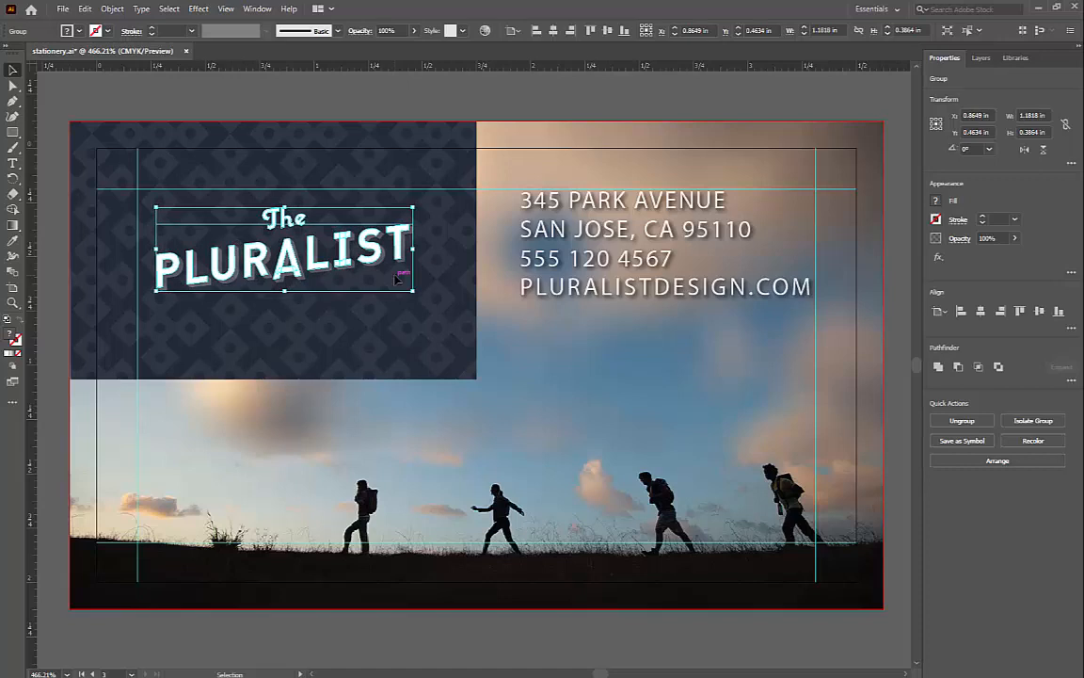
{"action": "key", "text": "Down"}
{"action": "key", "text": "Down"}
{"action": "key", "text": "Down"}
{"action": "key", "text": "Down"}
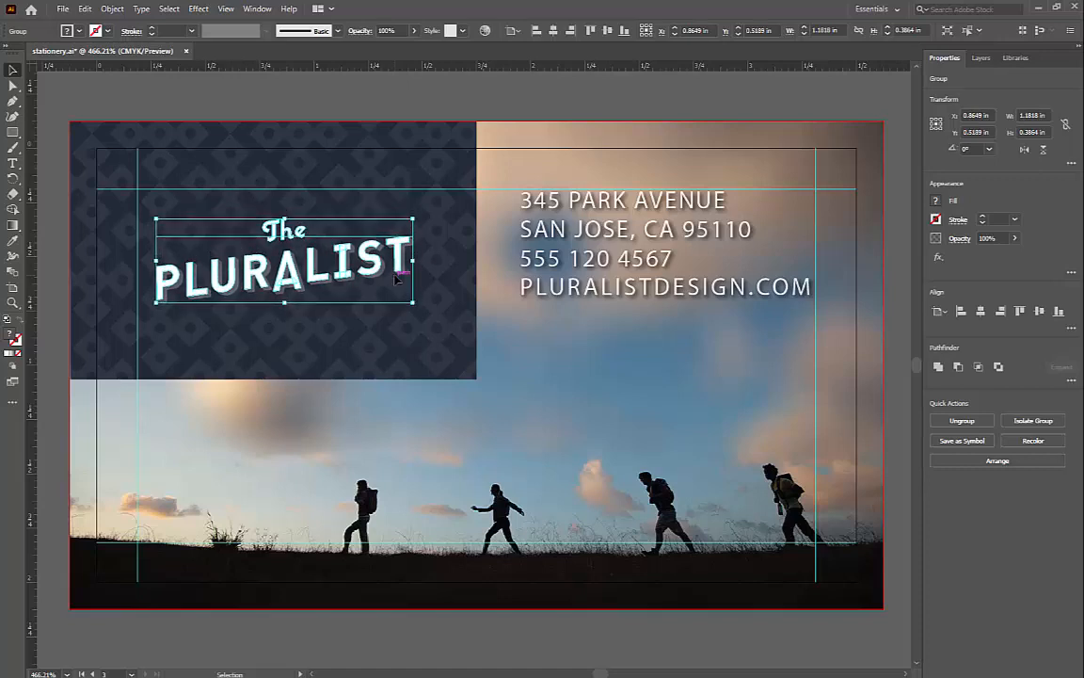
{"action": "key", "text": "Right"}
{"action": "key", "text": "Down"}
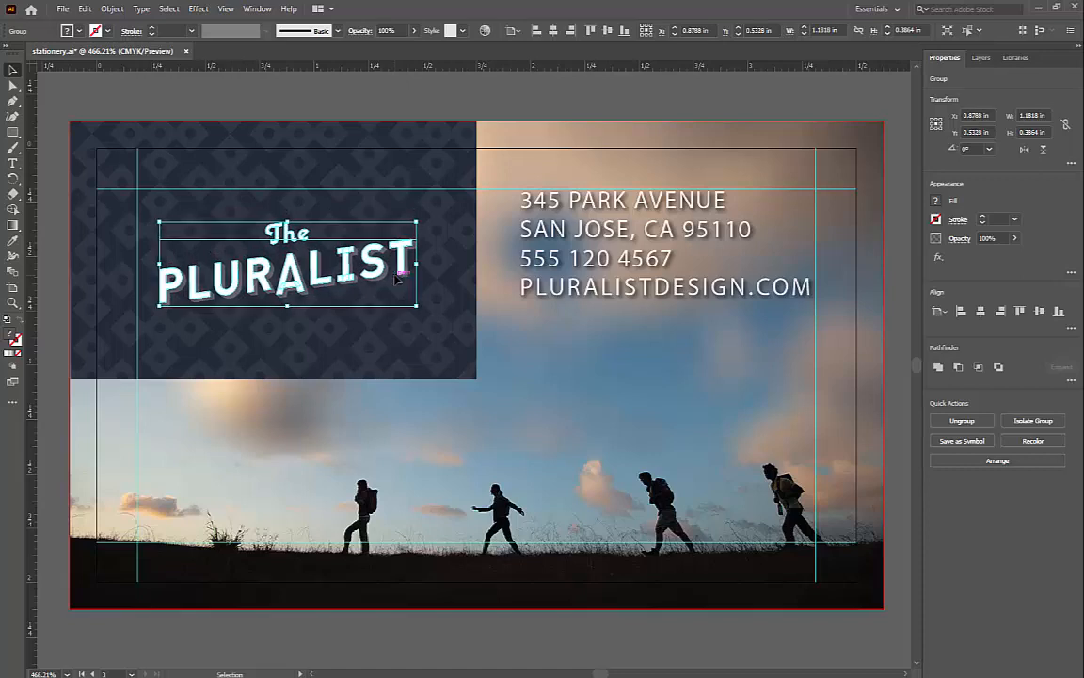
{"action": "key", "text": "Up"}
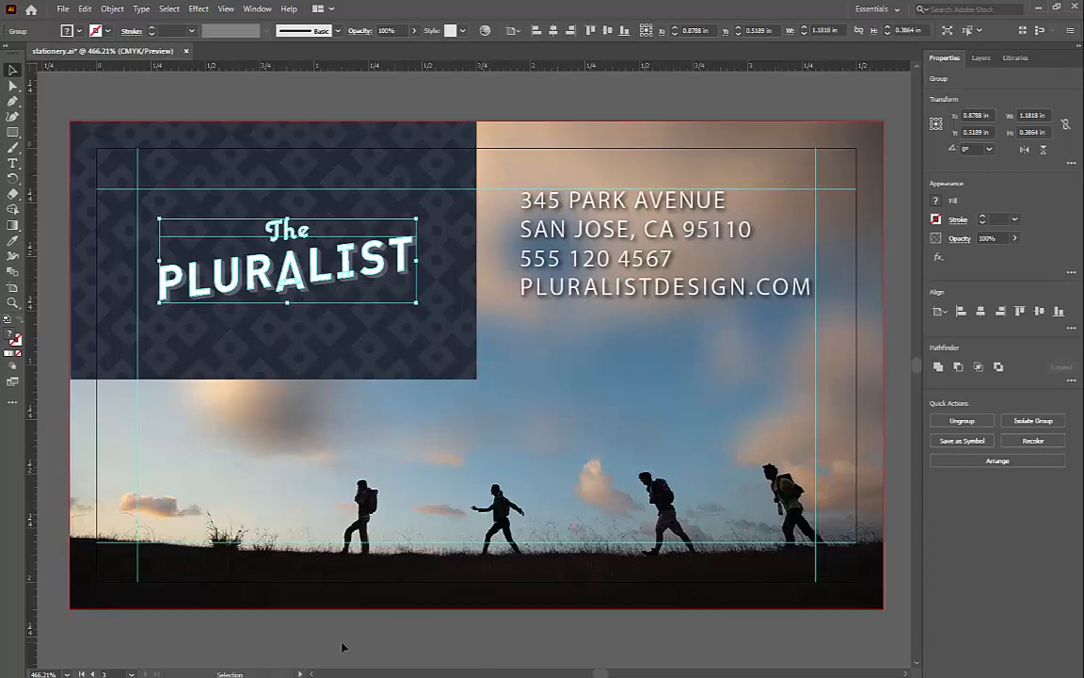
- Hide the guides and deselect the logo
{"action": "left_click", "coordinate": [227, 8]}
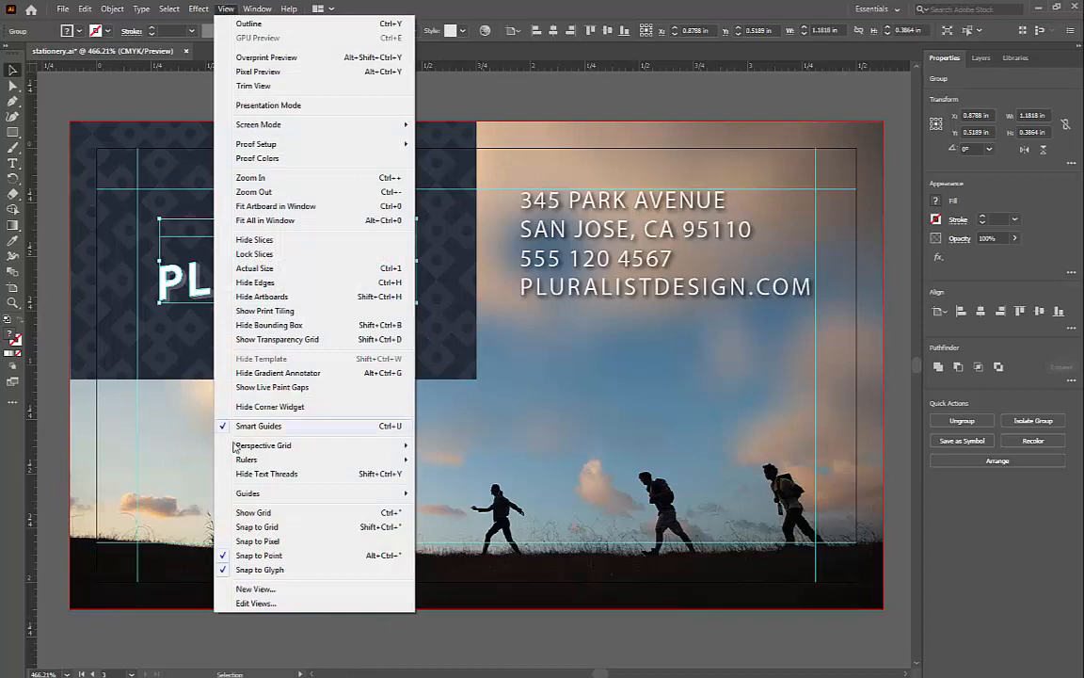
{"action": "mouse_move", "coordinate": [400, 493]}
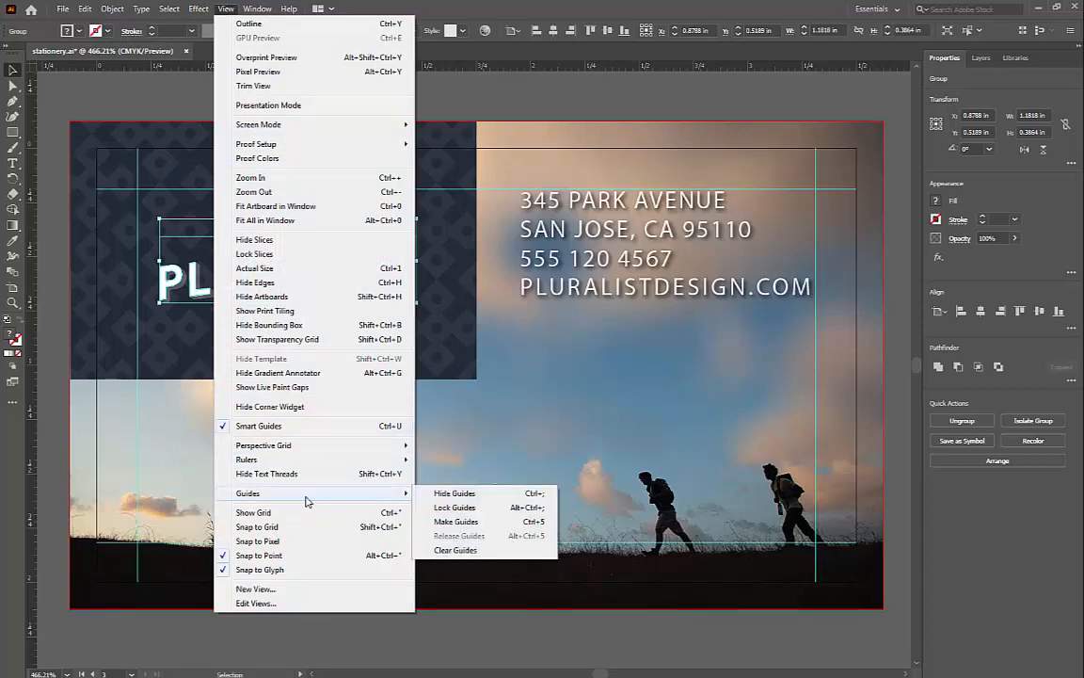
{"action": "left_click", "coordinate": [461, 496]}
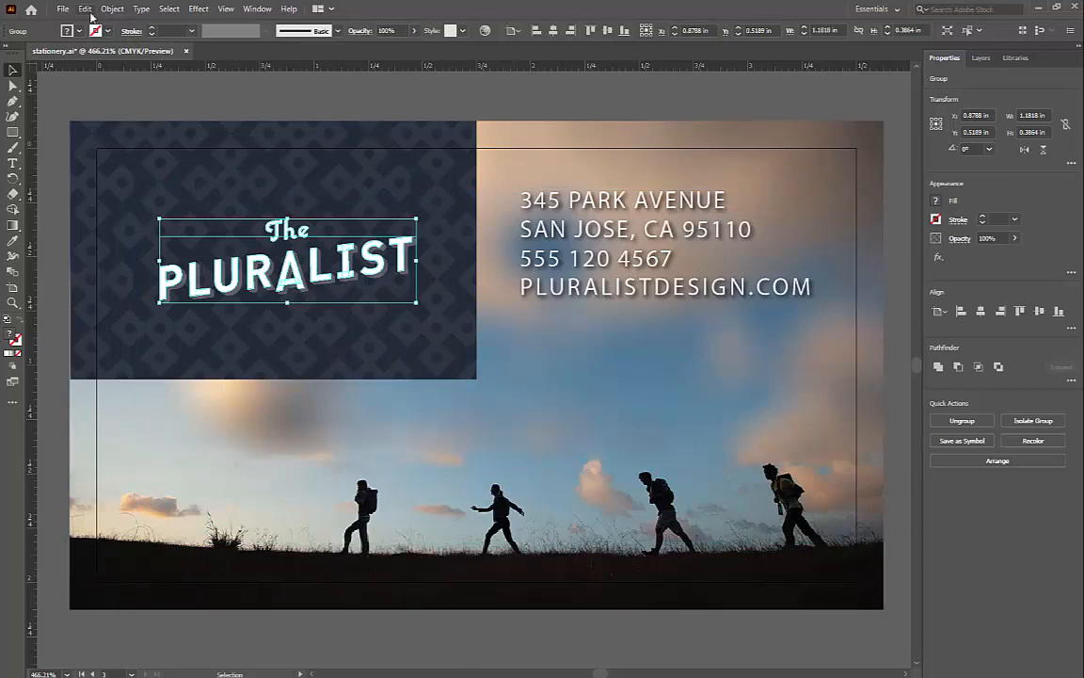
{"action": "left_click", "coordinate": [169, 9]}
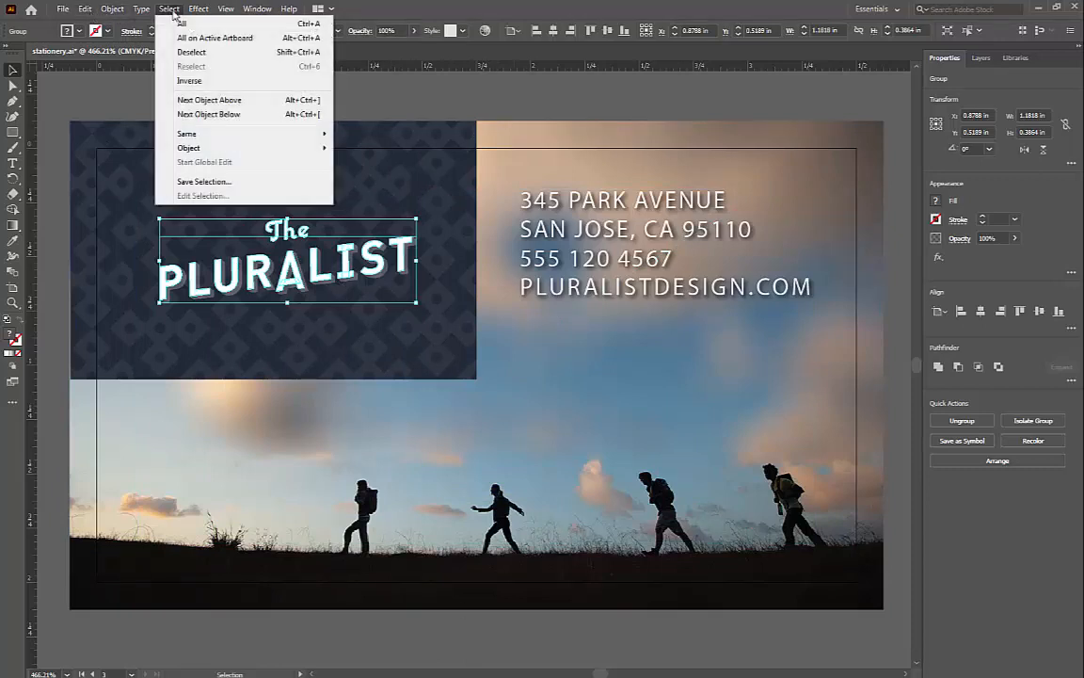
{"action": "left_click", "coordinate": [169, 52]}
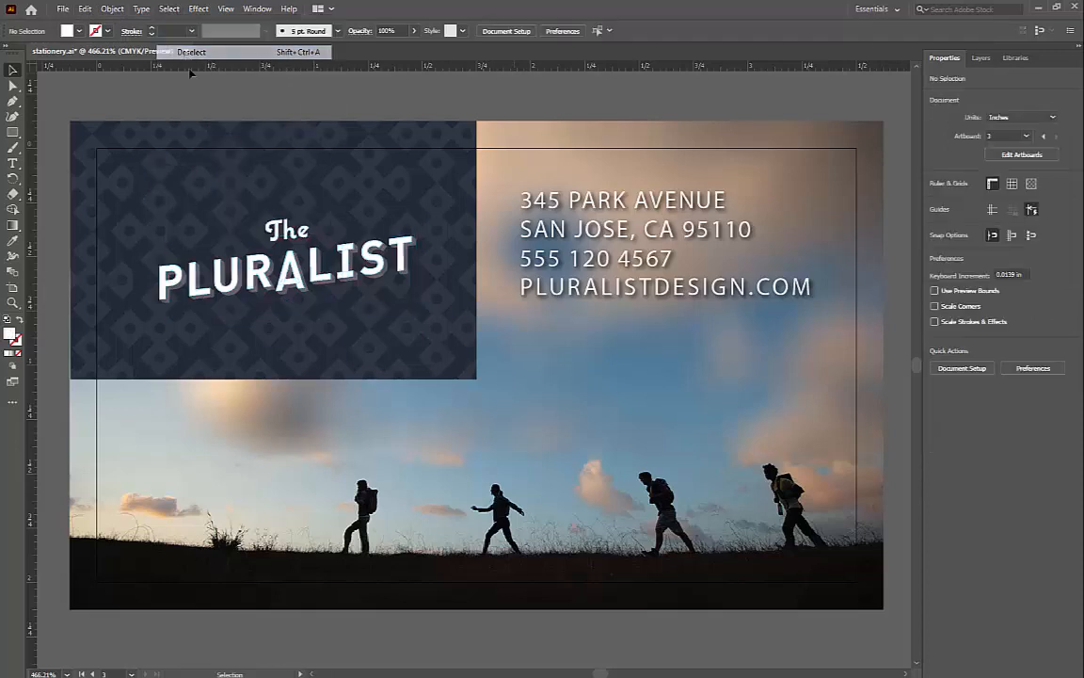